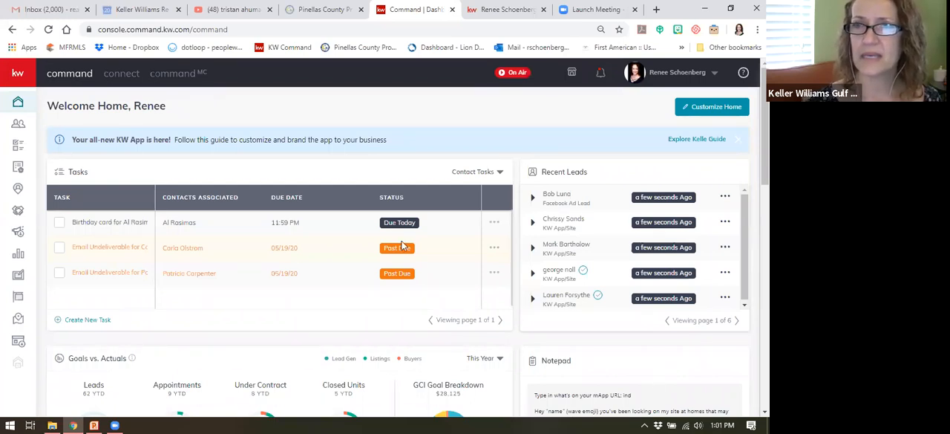
Step: Switch to the PowerPoint slide show, page through the class schedule, certificate and commissions slides, and return to Command in the browser
click(93, 422)
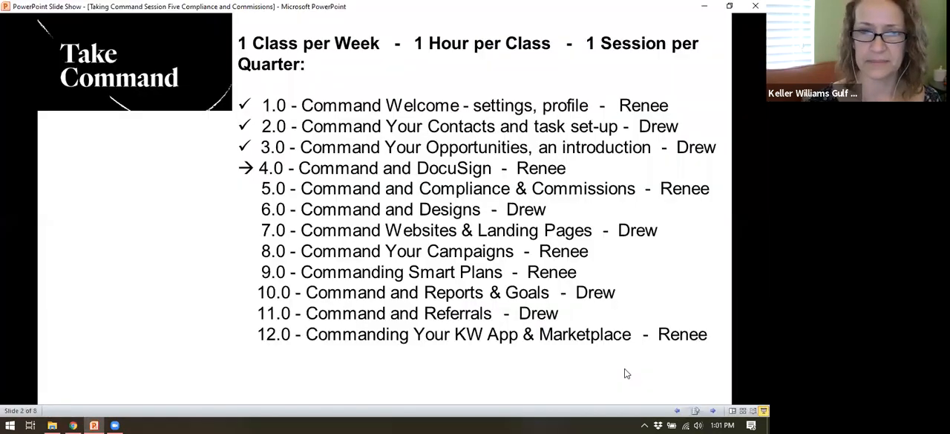
click(626, 374)
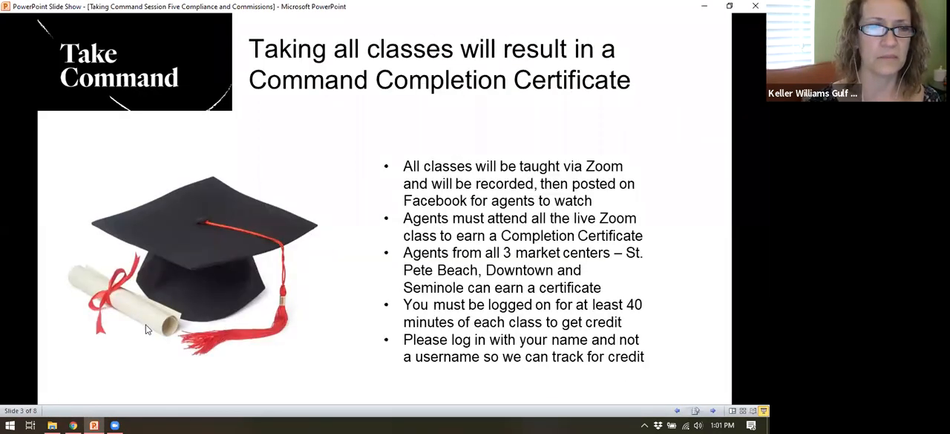
key(Right)
key(Right)
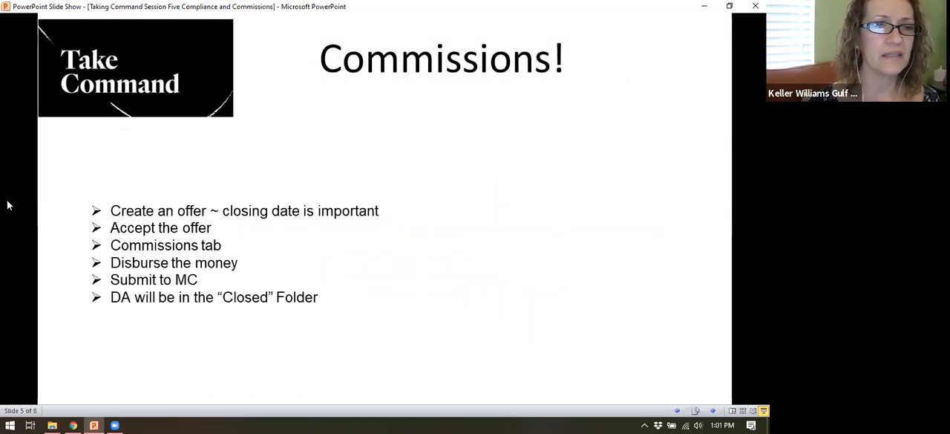
key(Right)
key(Right)
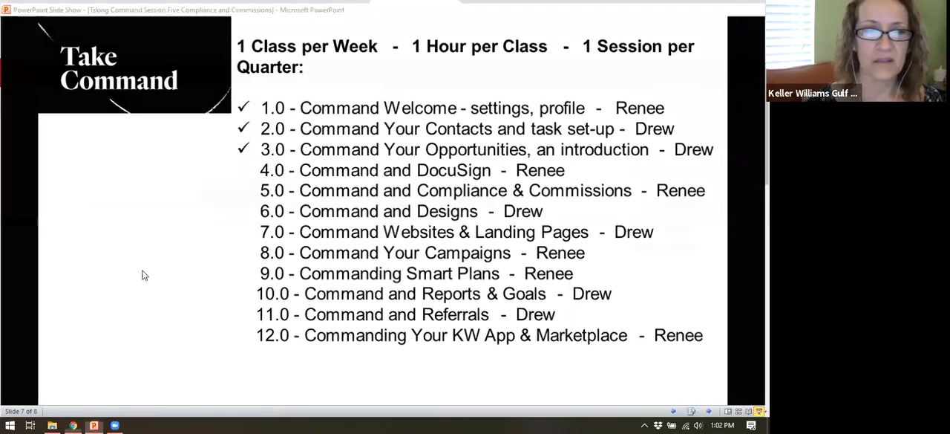
key(alt+Tab)
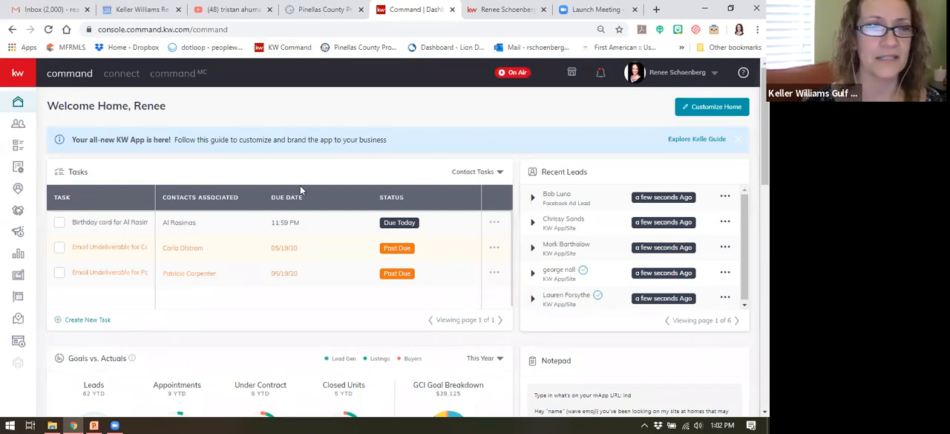
Step: Go to the paid ads in Campaigns and start a new paid Social Ad campaign
click(18, 233)
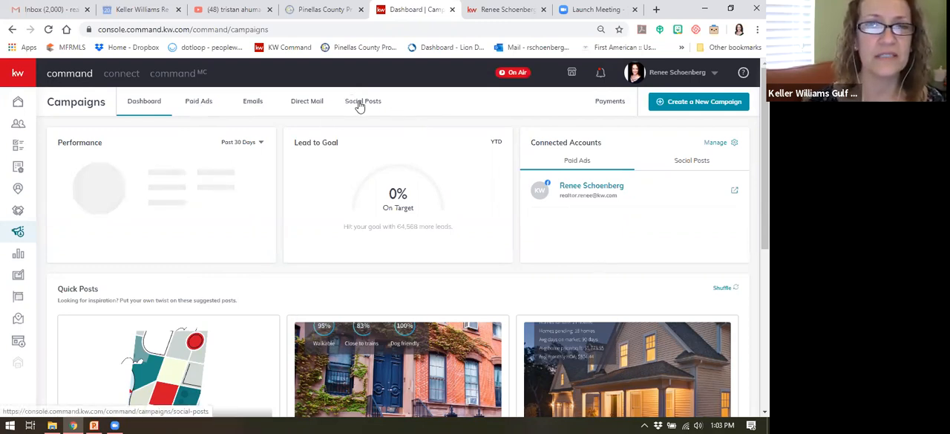
click(199, 102)
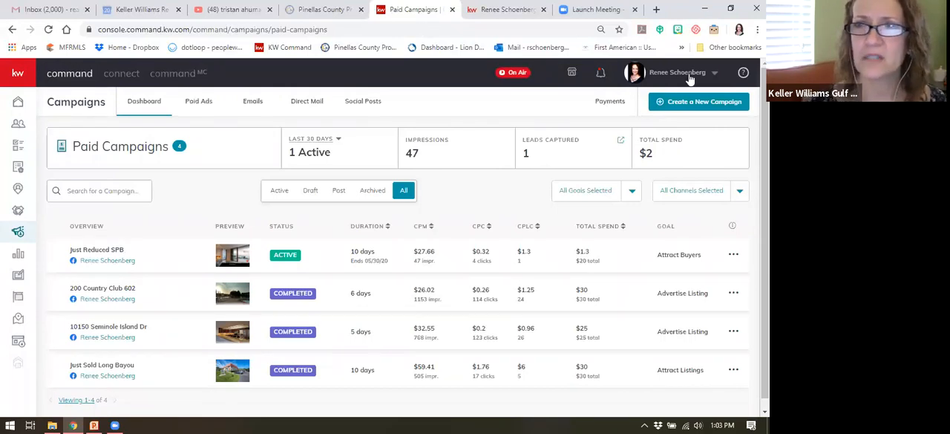
click(698, 105)
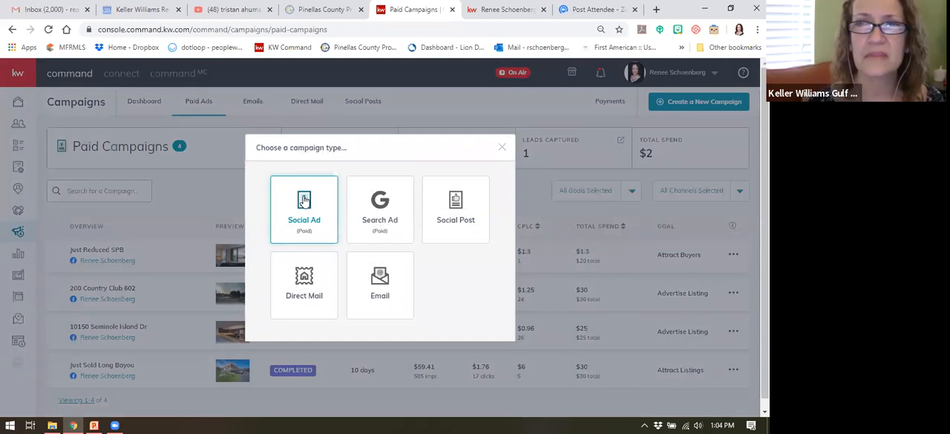
click(304, 199)
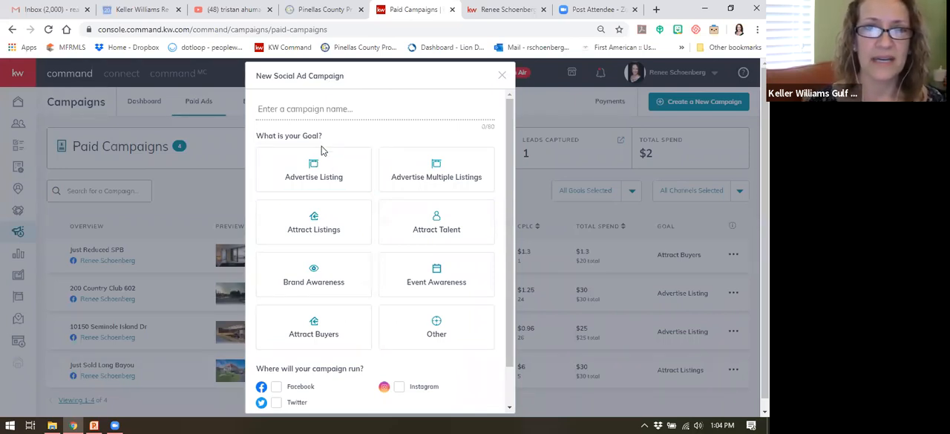
Step: Set the campaign goal to Advertise Listing and name the campaign with the listing's street address
click(318, 170)
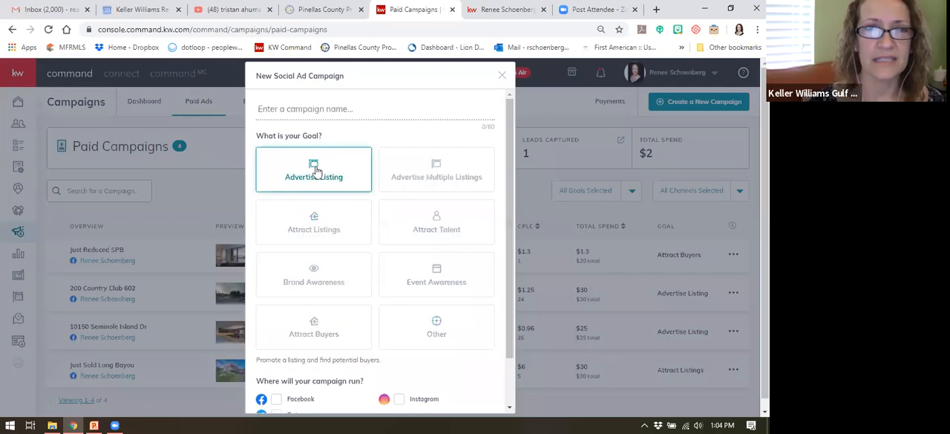
click(354, 109)
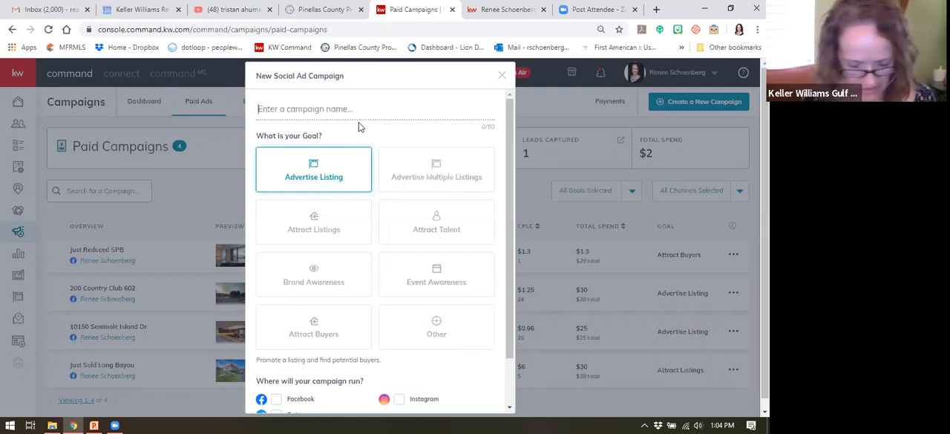
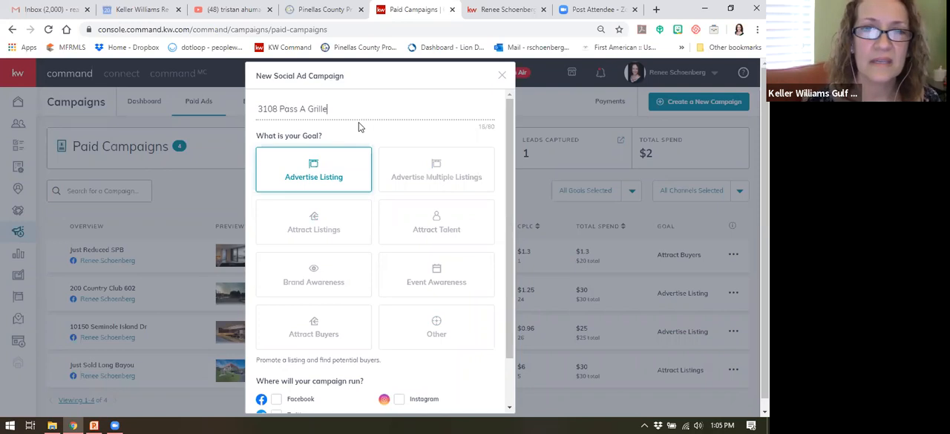
Step: Choose Facebook and Instagram as the channels where the campaign will run and proceed to the campaign setup
scroll(371, 207, down, 1)
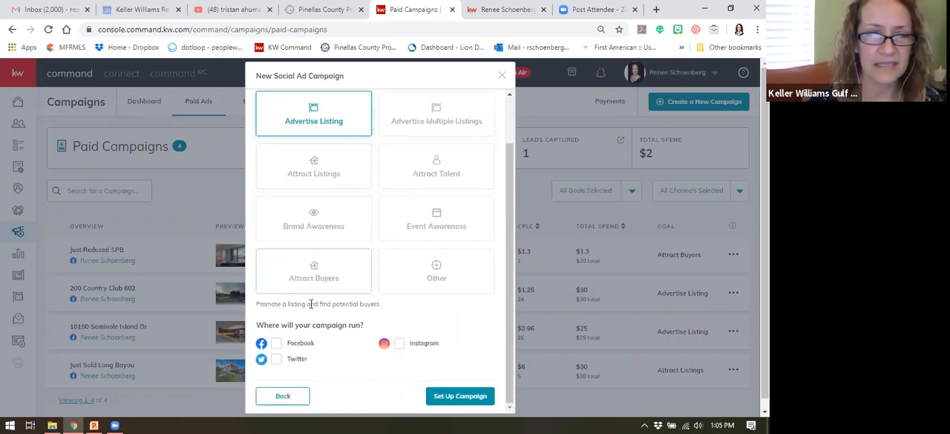
scroll(313, 302, down, 1)
click(276, 343)
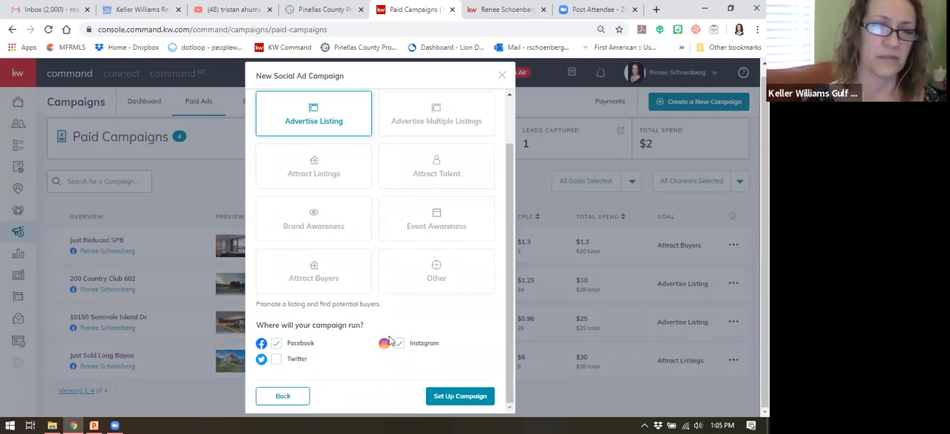
click(479, 396)
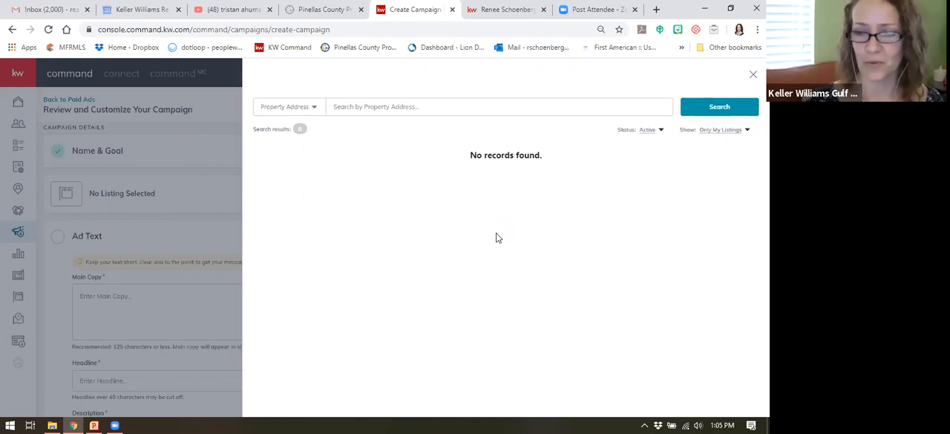
Step: Search for the listing by its house number, with the results set to show All Listings
click(336, 107)
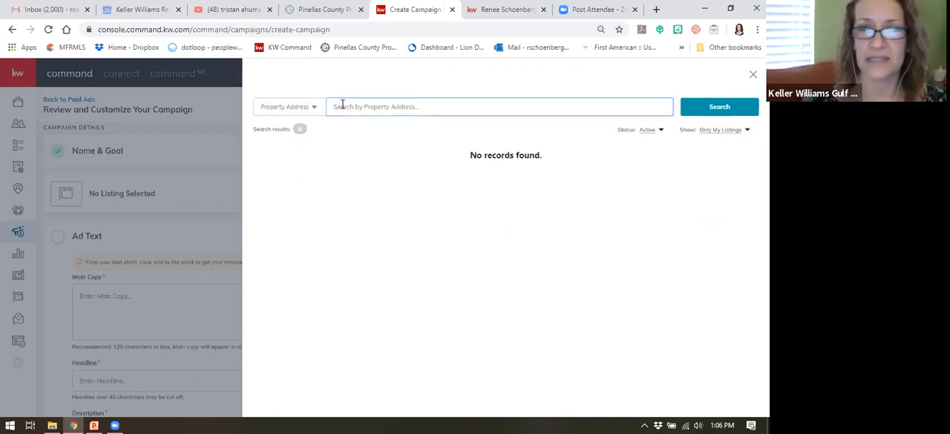
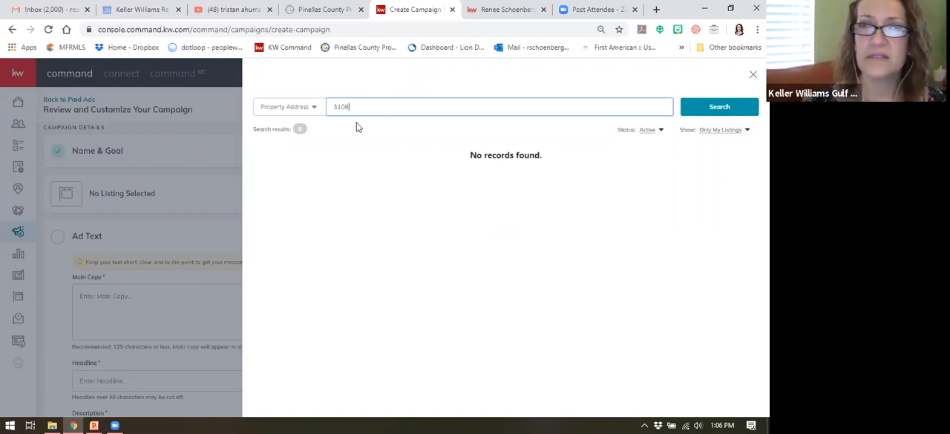
click(709, 132)
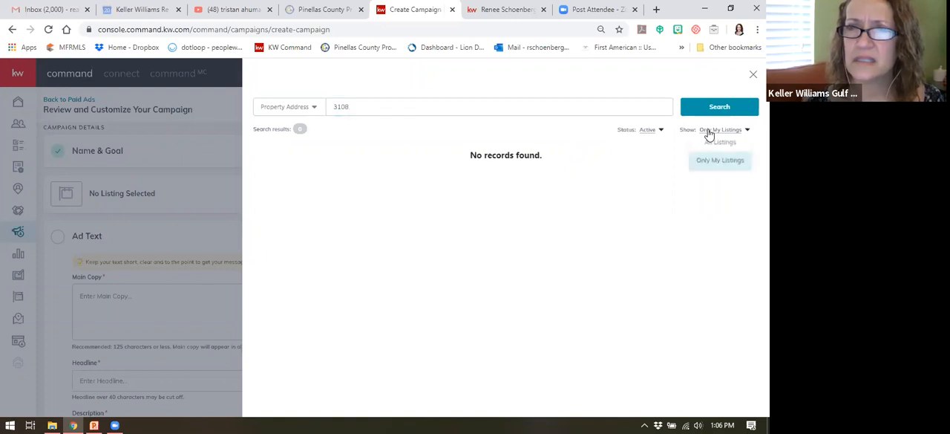
click(429, 110)
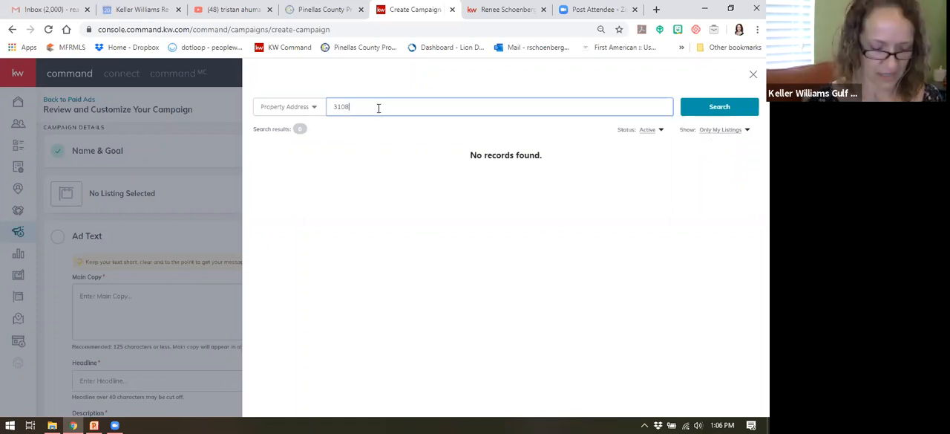
click(715, 130)
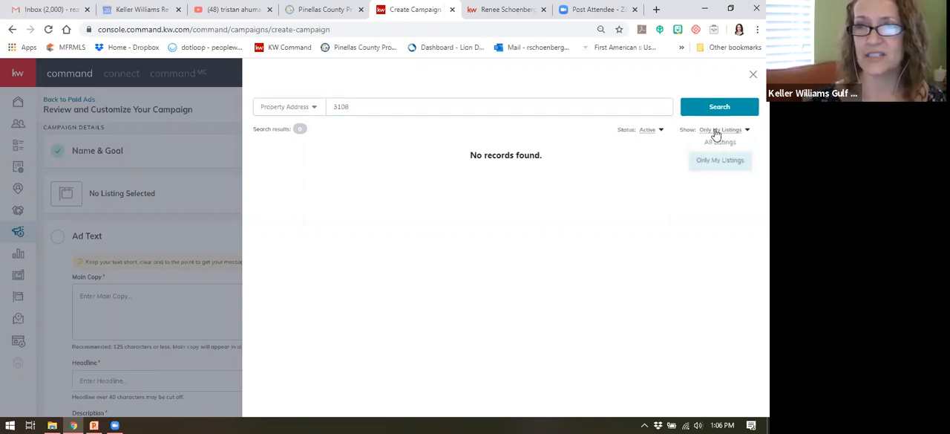
click(720, 143)
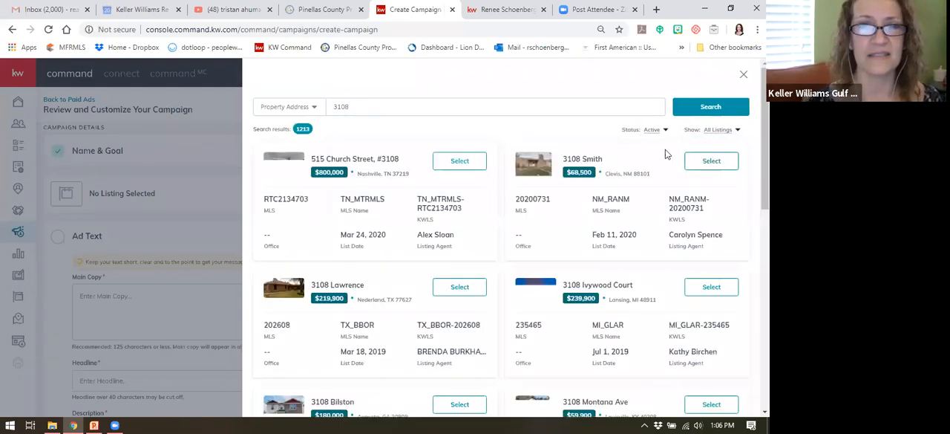
Step: Refine the property address search with the word "pass" and select the St Pete Beach listing for the campaign
click(363, 107)
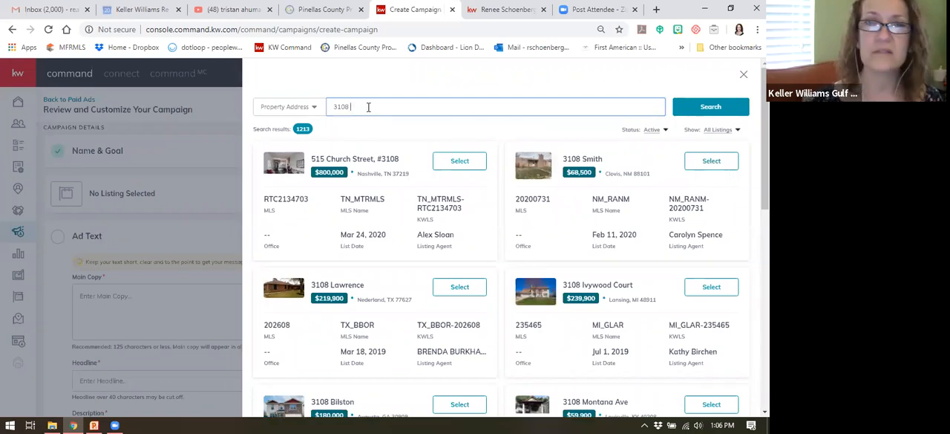
text(pass)
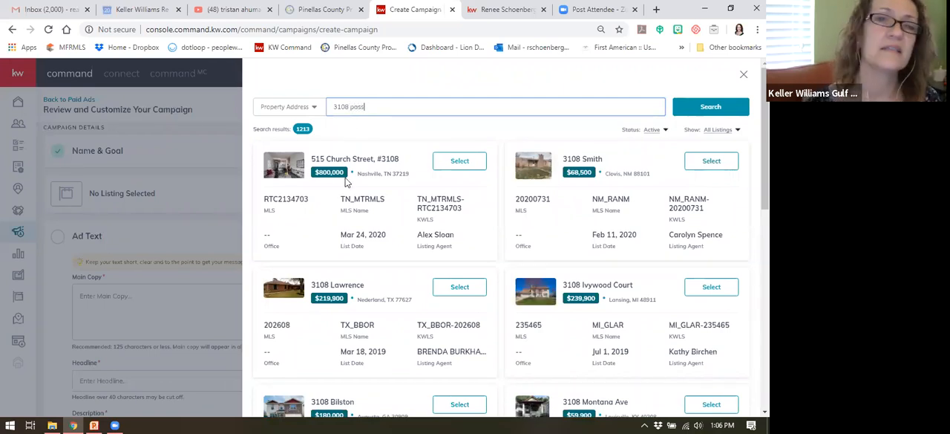
key(Return)
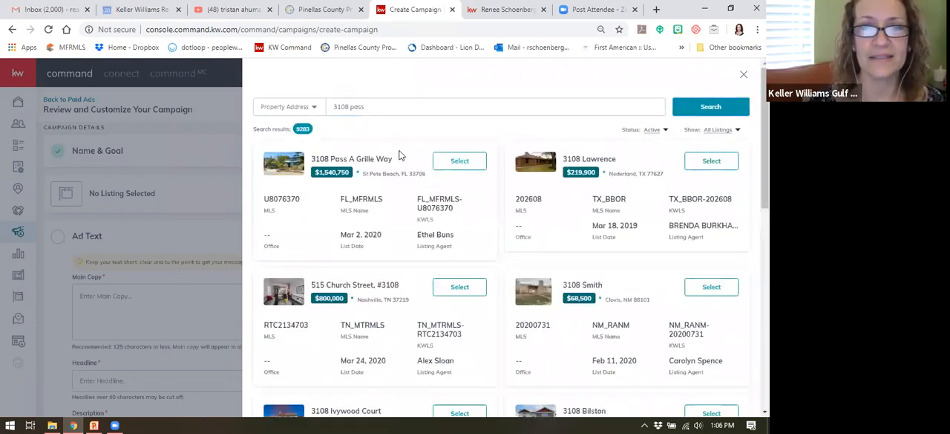
click(460, 161)
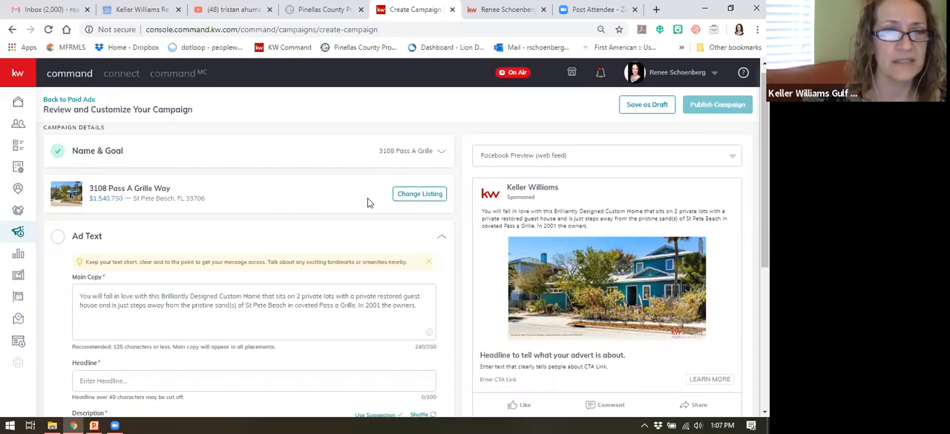
Step: Shorten the ad's main copy so it ends with "St Pete Beach!" and add a heart-eyes emoji after it
scroll(319, 196, down, 1)
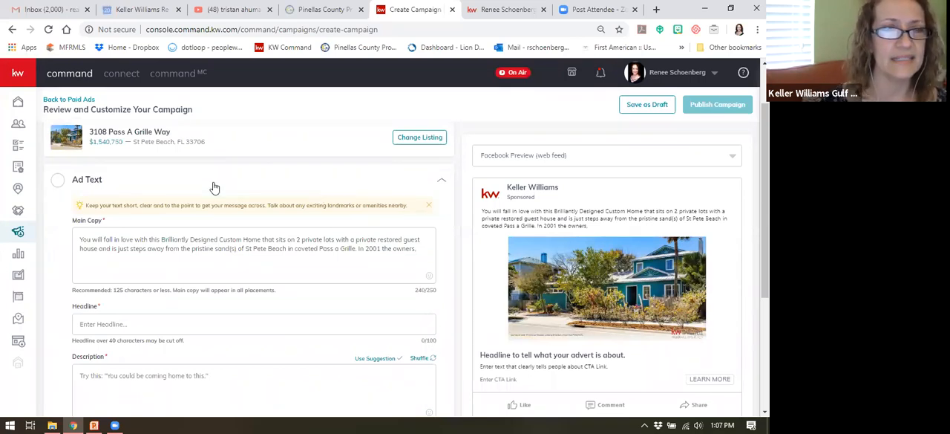
scroll(213, 189, down, 1)
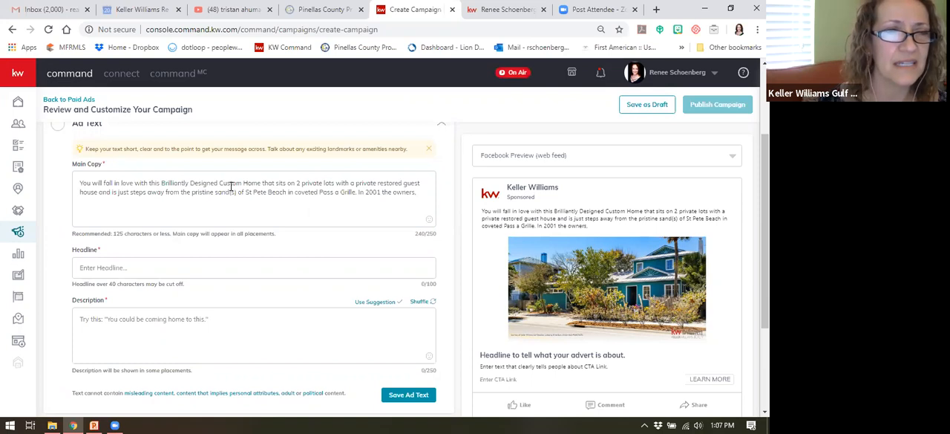
click(286, 191)
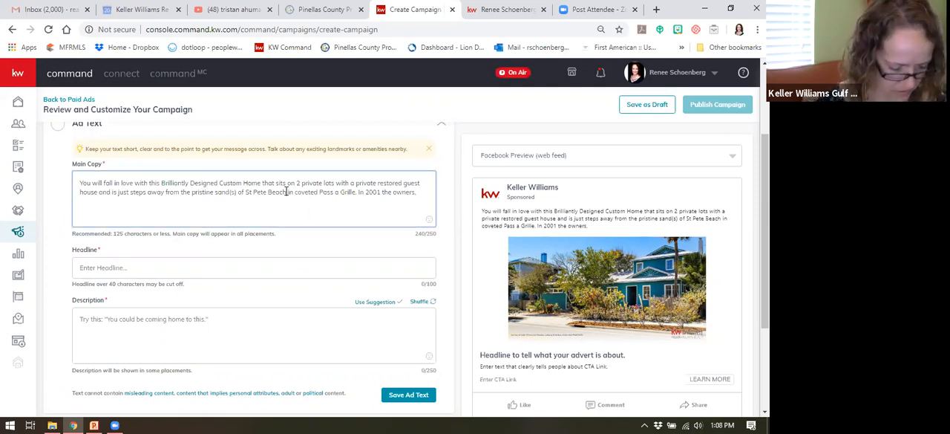
text(!)
drag(288, 192, 418, 192)
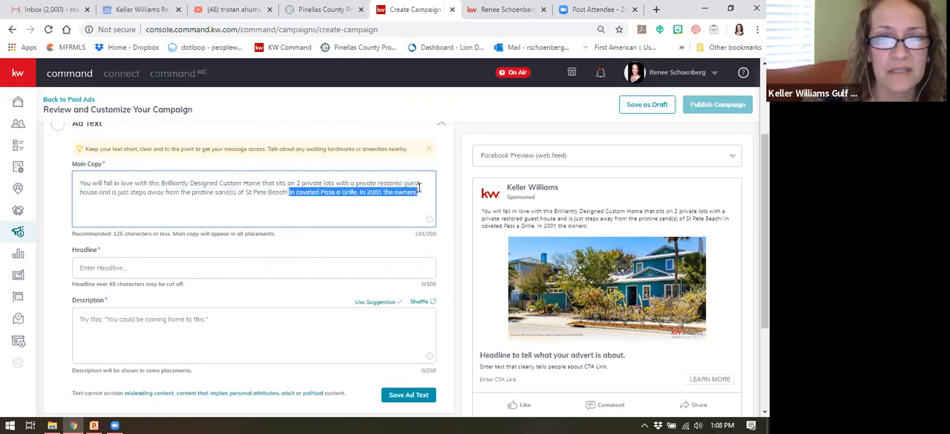
key(BackSpace)
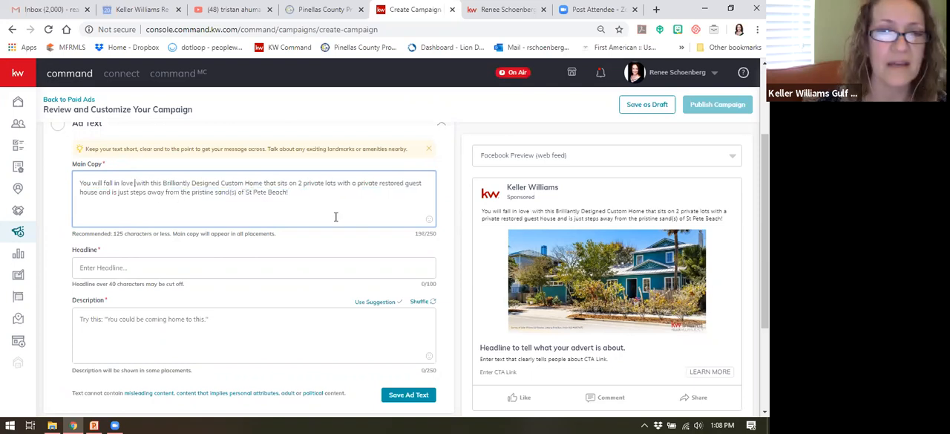
click(428, 221)
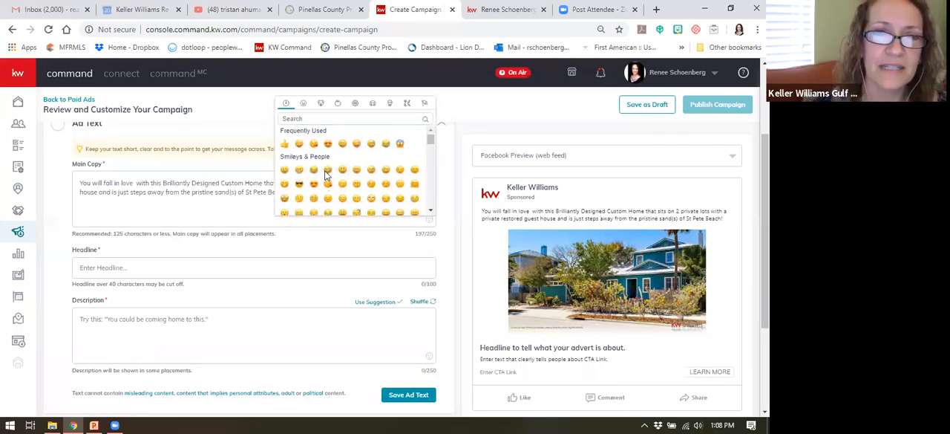
click(328, 143)
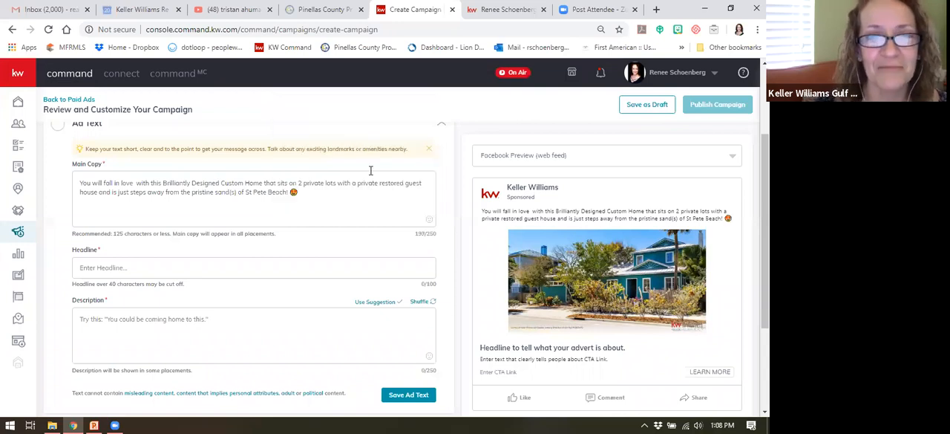
Step: Move the heart-eyes emoji from the end of the main copy to right after "You will fall in love"
drag(299, 192, 291, 193)
key(ctrl+c)
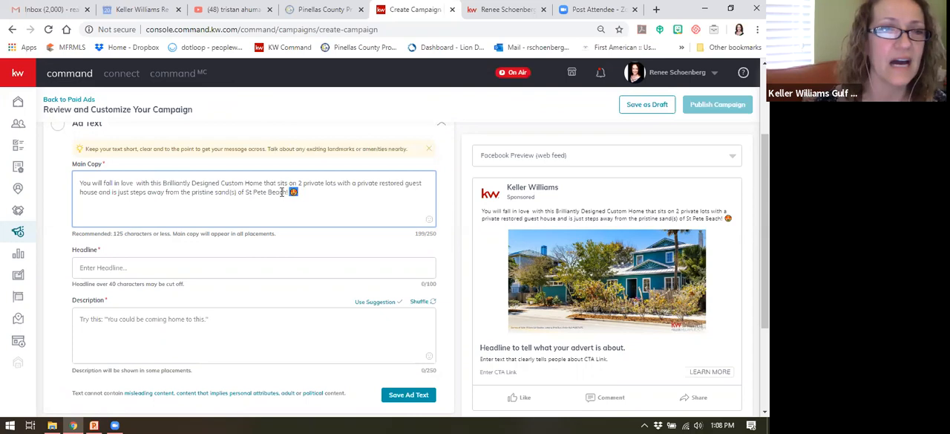
click(135, 183)
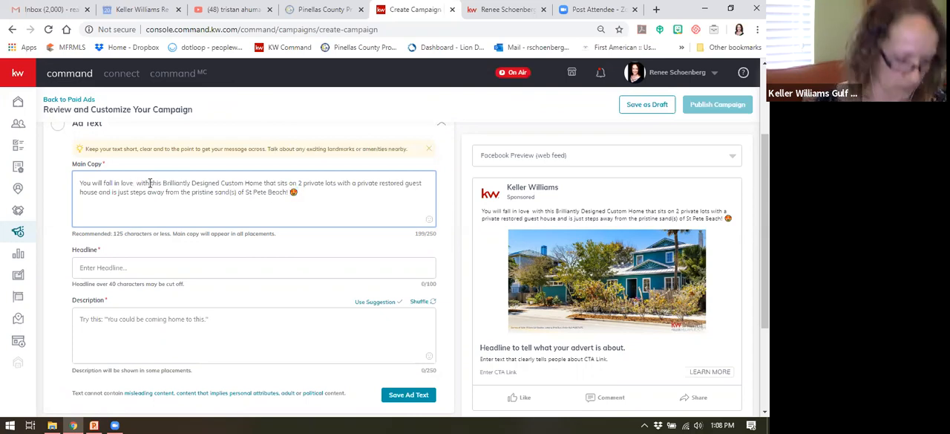
key(ctrl+v)
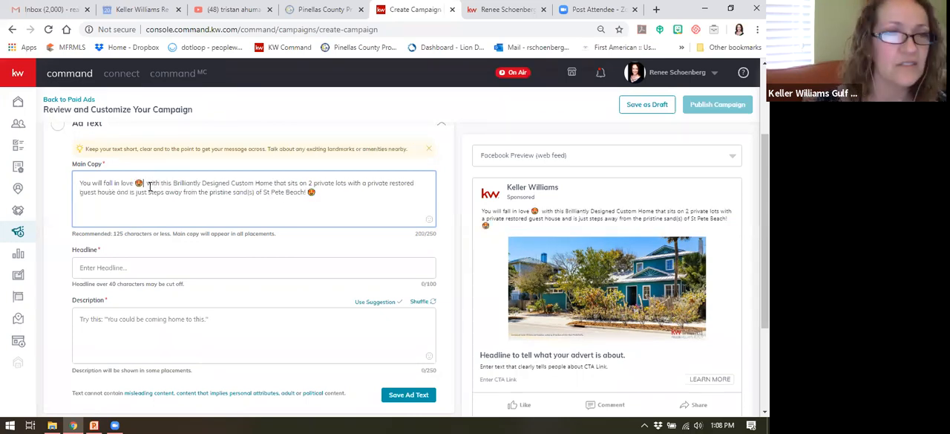
key(Delete)
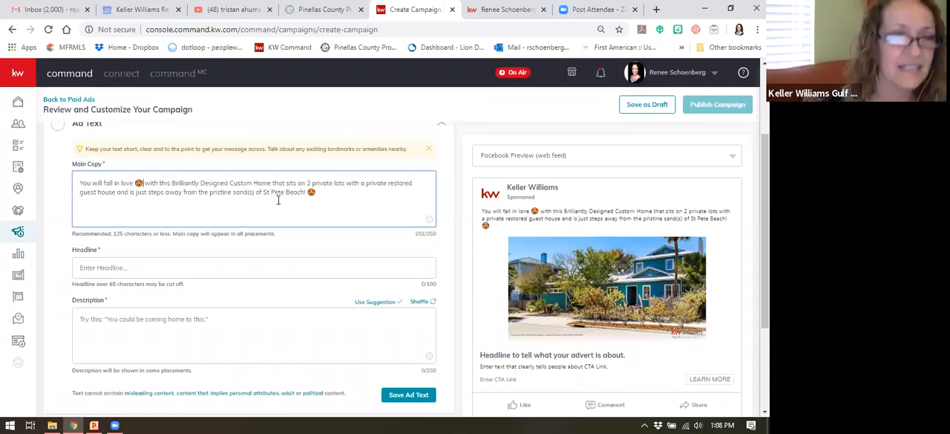
drag(316, 192, 310, 192)
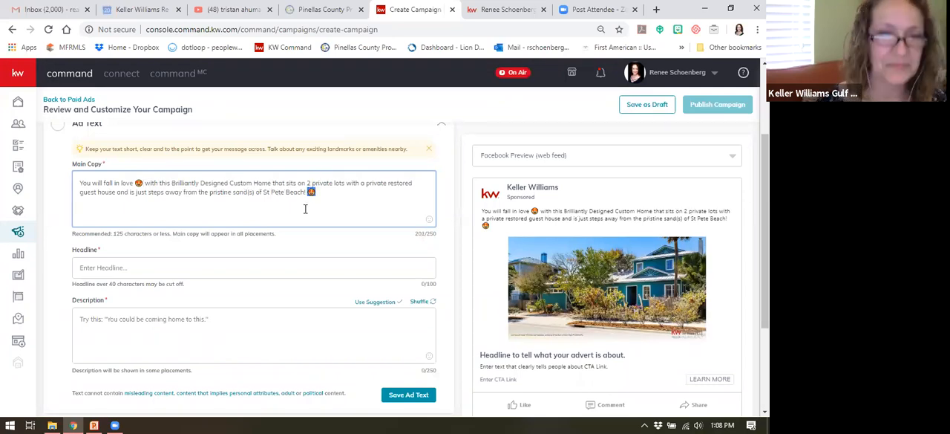
key(BackSpace)
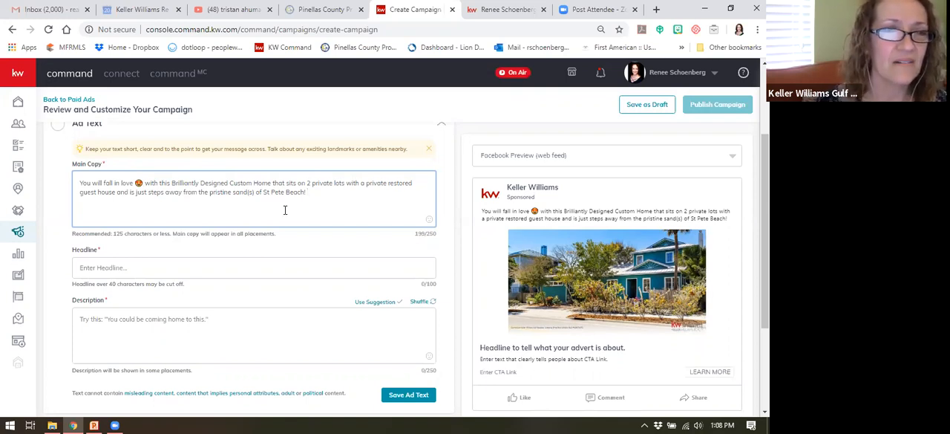
Step: Add a palm tree emoji after "St Pete Beach!" at the end of the main copy
click(424, 218)
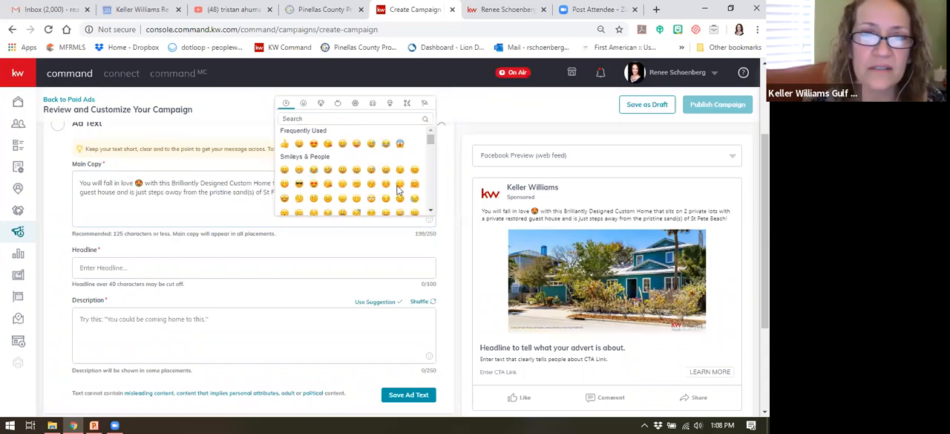
click(337, 104)
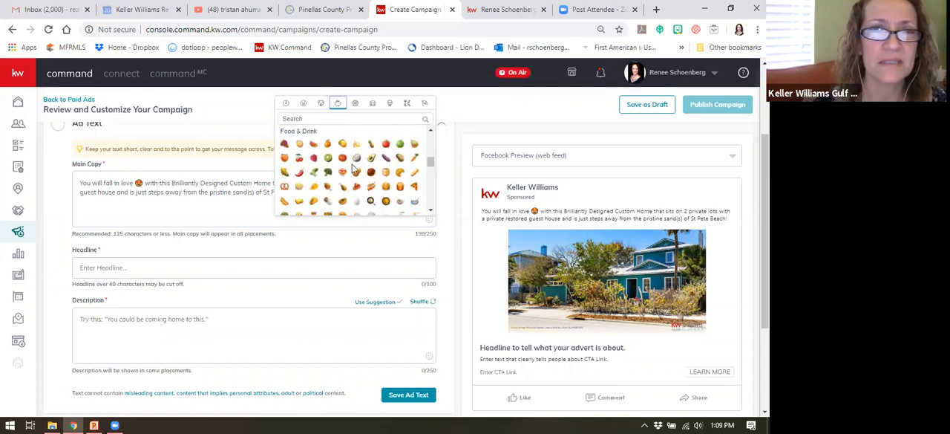
scroll(356, 175, down, 2)
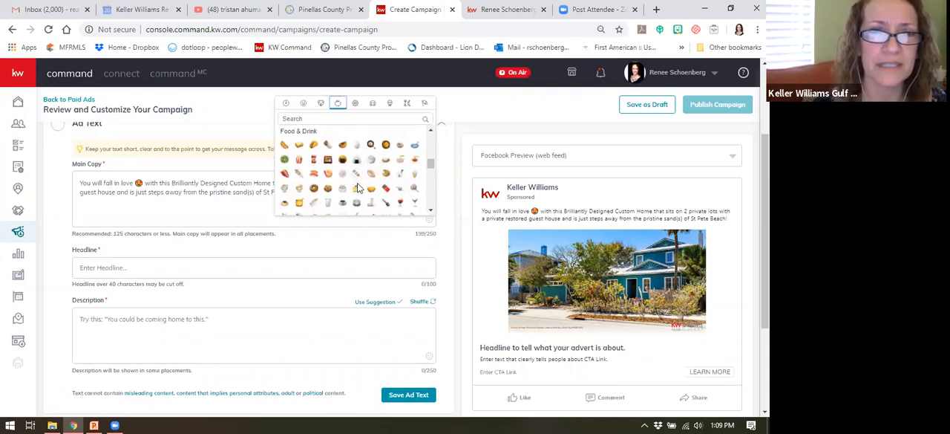
scroll(357, 178, up, 2)
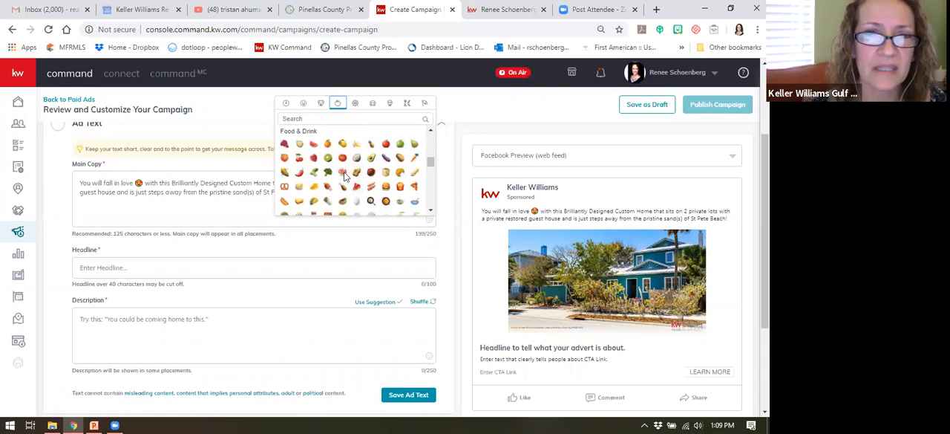
scroll(344, 174, up, 2)
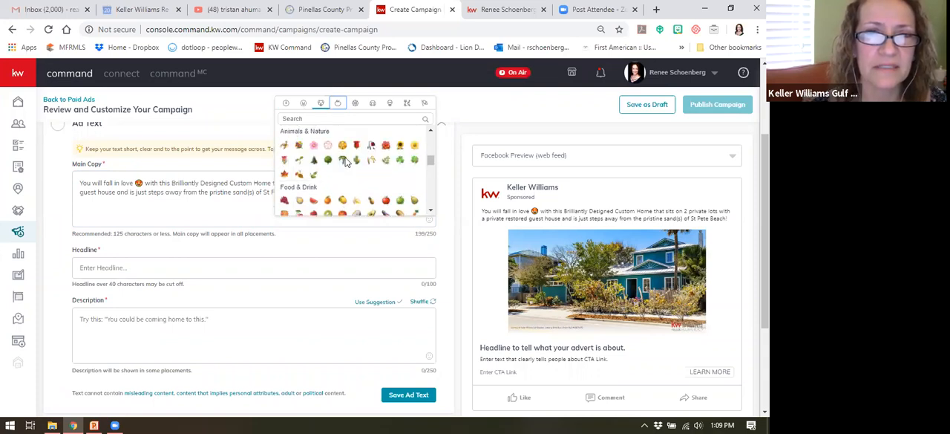
click(345, 161)
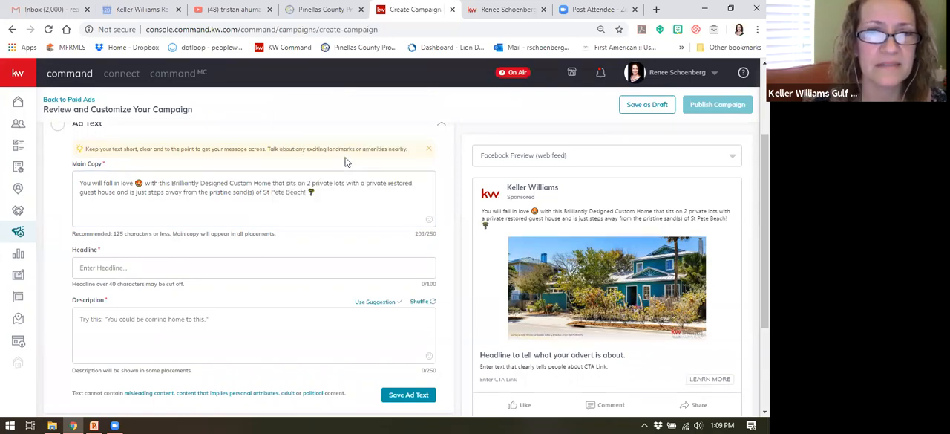
click(316, 192)
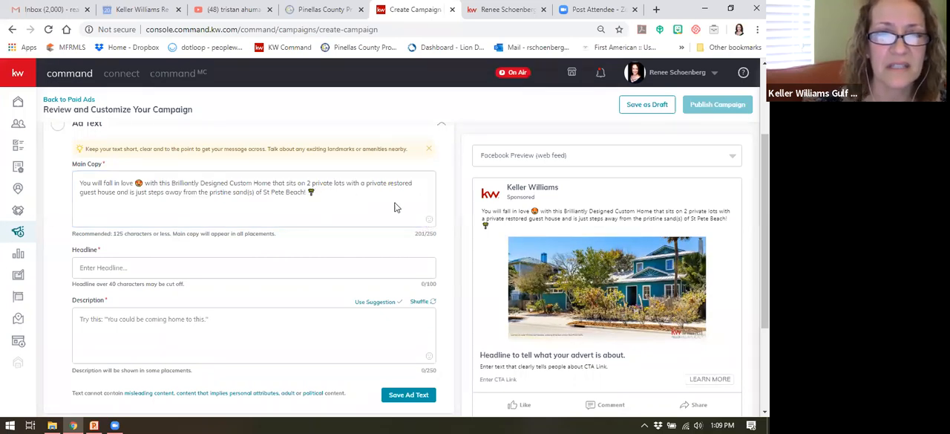
Step: Add a beach umbrella emoji from the Travel & Places category after the palm tree in the main copy
click(429, 220)
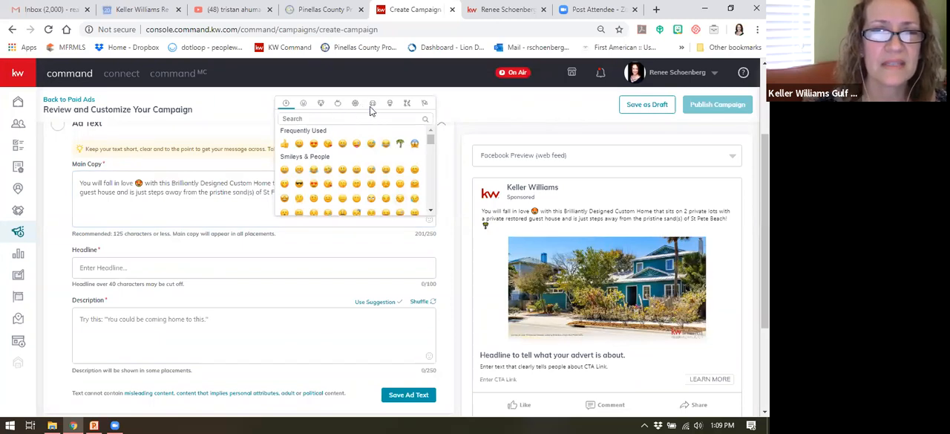
click(372, 105)
scroll(362, 163, down, 3)
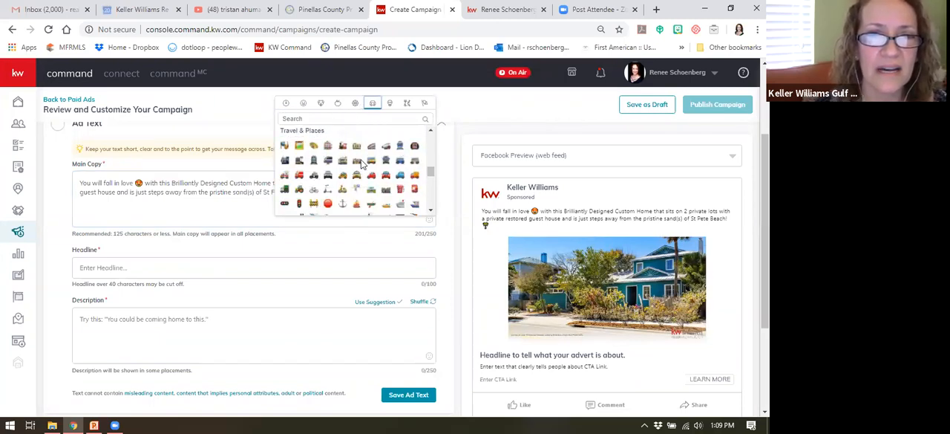
scroll(362, 163, down, 3)
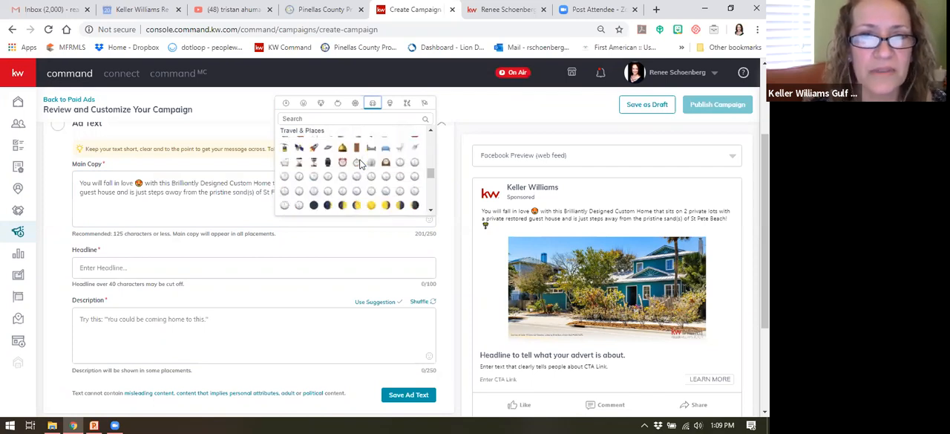
scroll(360, 164, down, 2)
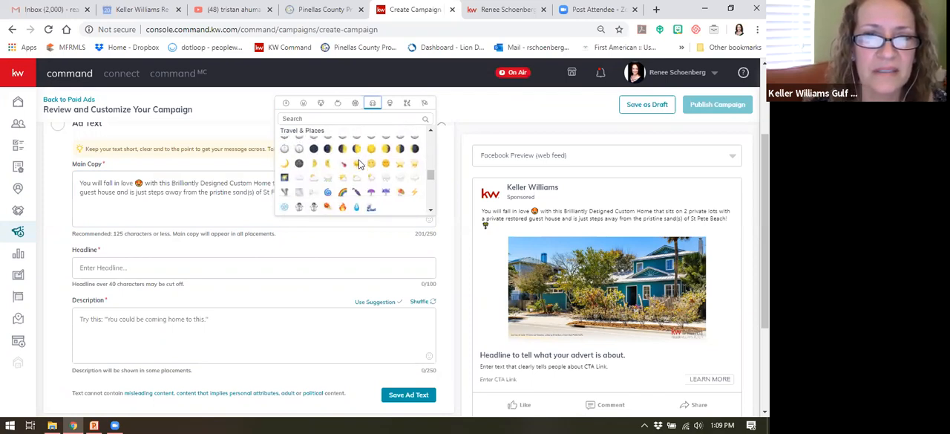
click(399, 192)
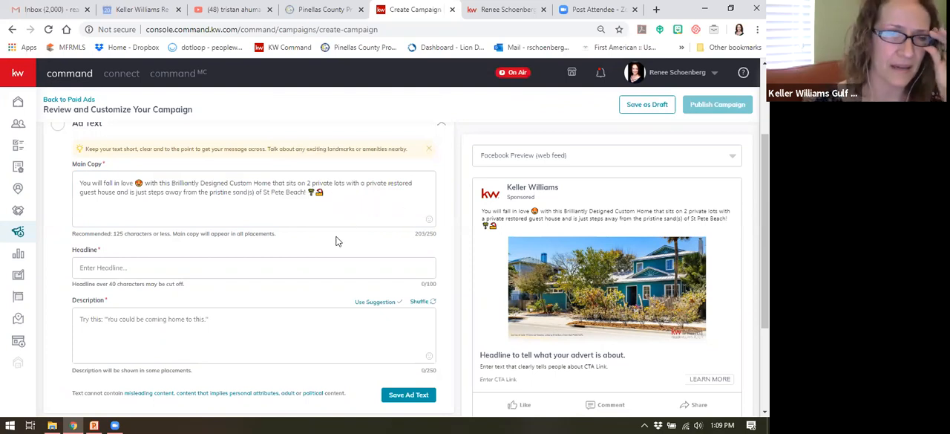
Step: Enter "Beach Paradise in Pass A Grille" as the ad headline
scroll(353, 232, down, 1)
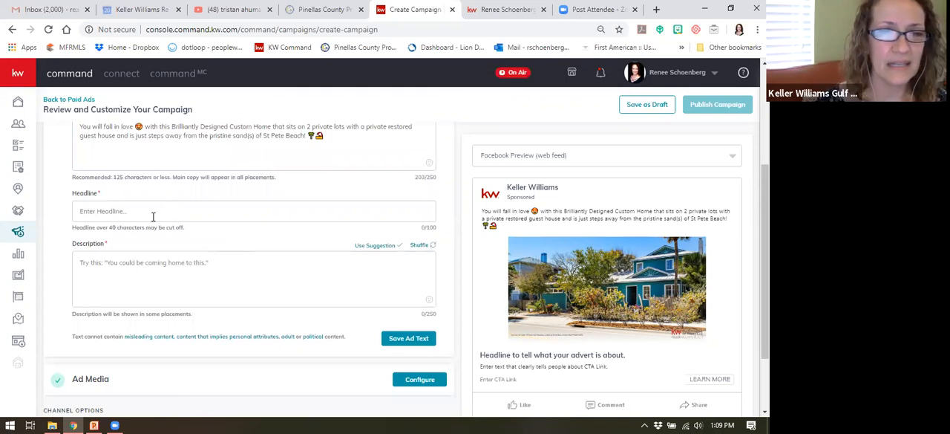
click(146, 211)
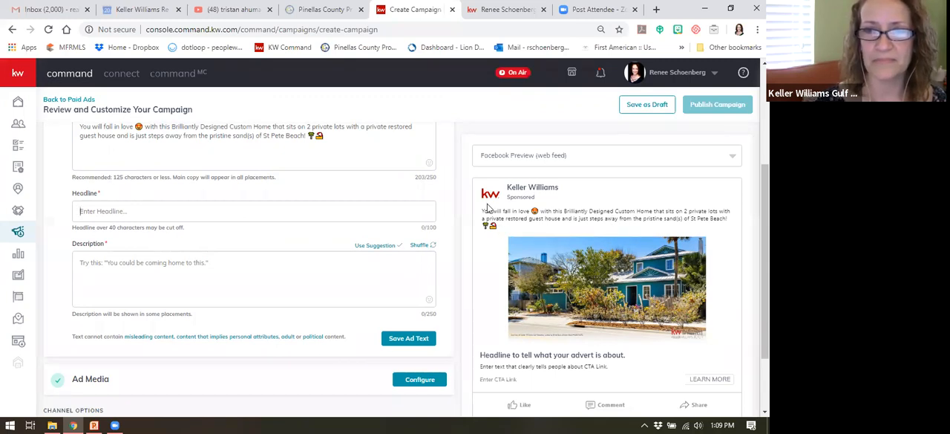
scroll(391, 212, up, 1)
scroll(395, 213, down, 1)
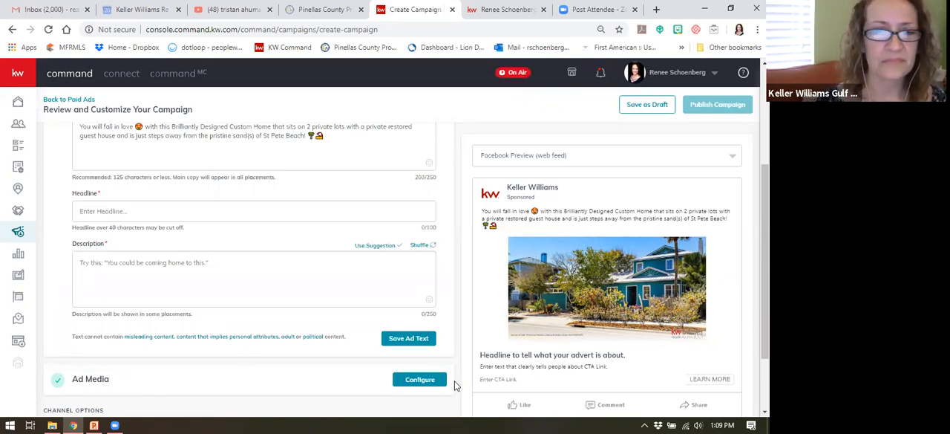
click(105, 211)
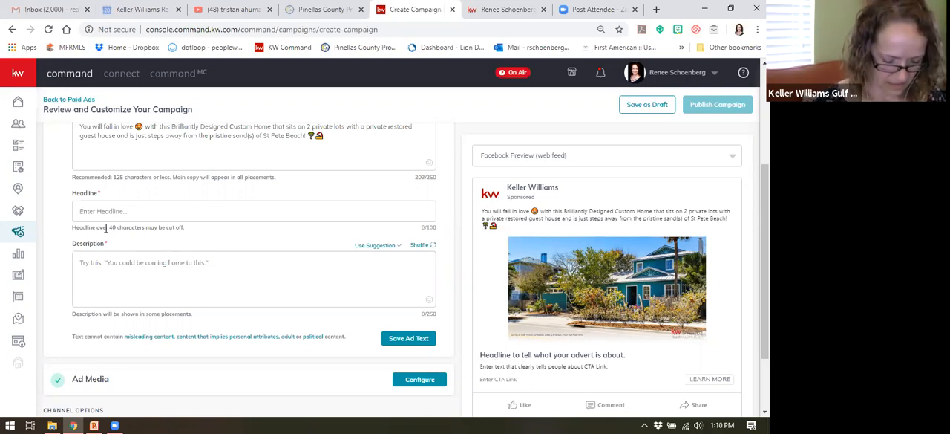
text(Be)
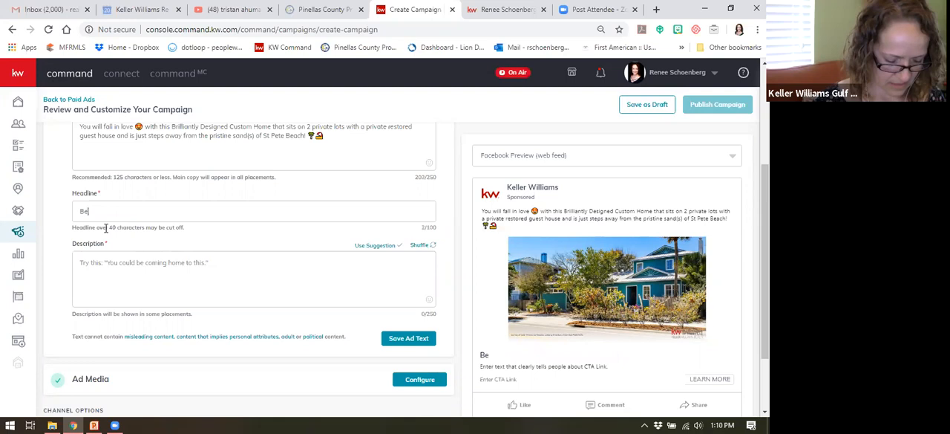
text(ach Parad)
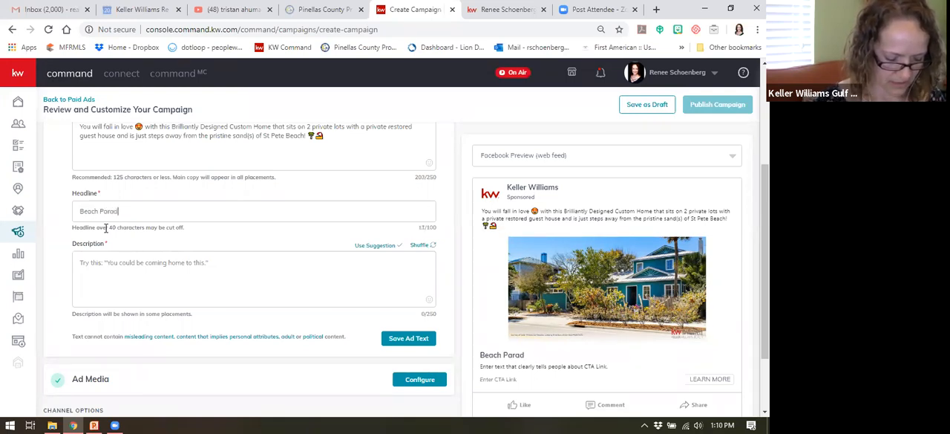
text(ise)
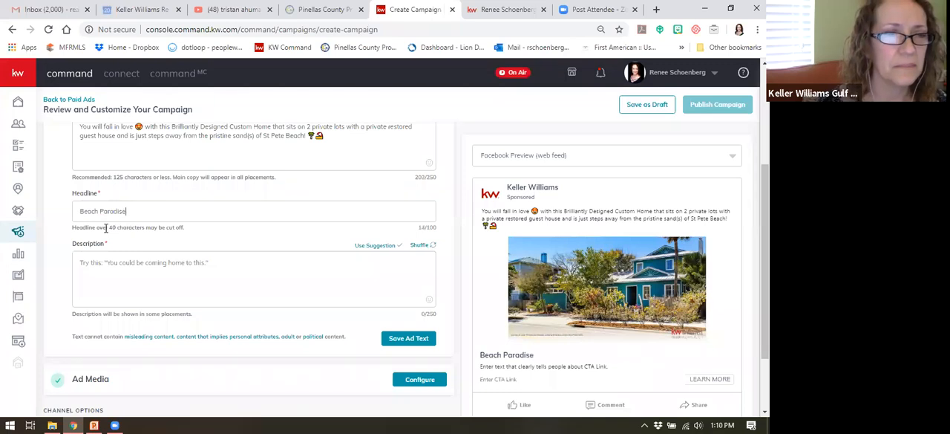
text( in )
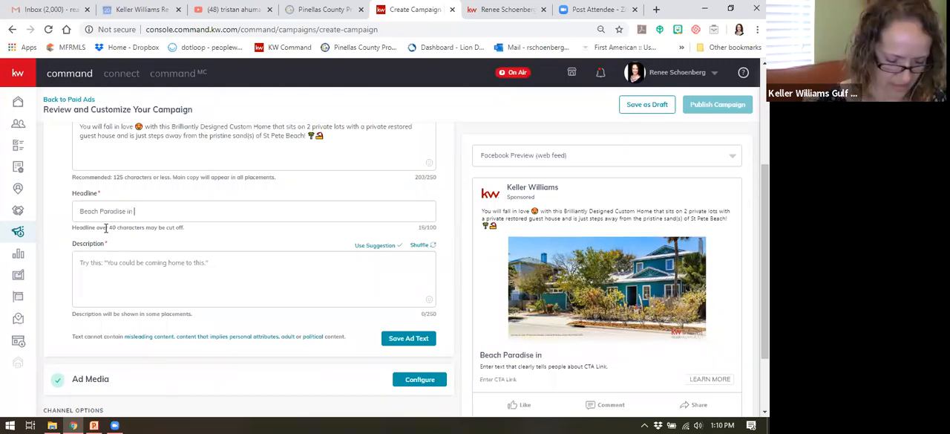
text(Pass)
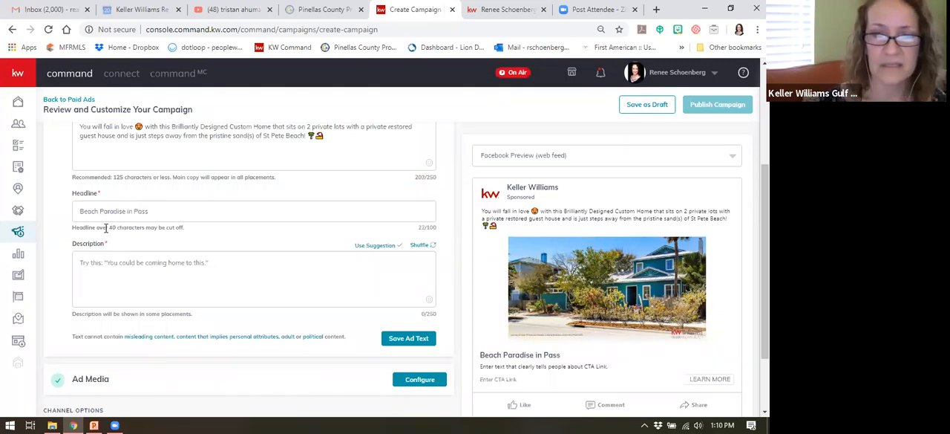
text( A Grille)
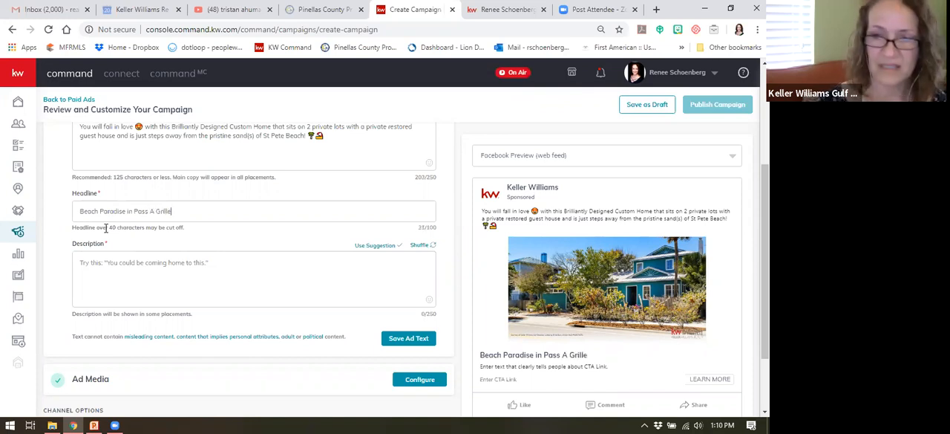
Step: Apply the suggested description, reword it to "You could be coming home to this beautiful beach home!" and save the ad text
click(188, 261)
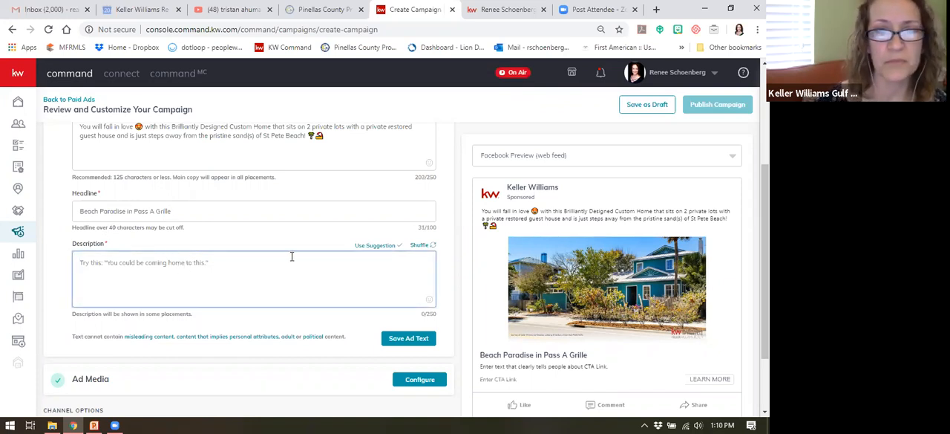
click(376, 246)
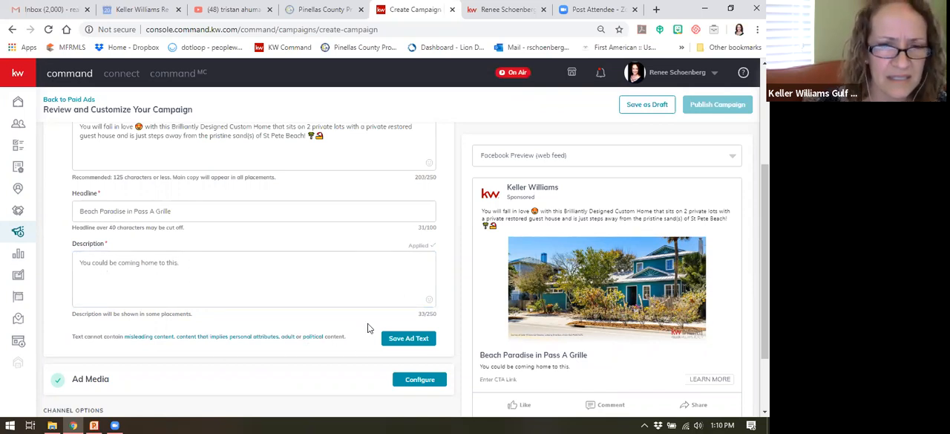
click(181, 261)
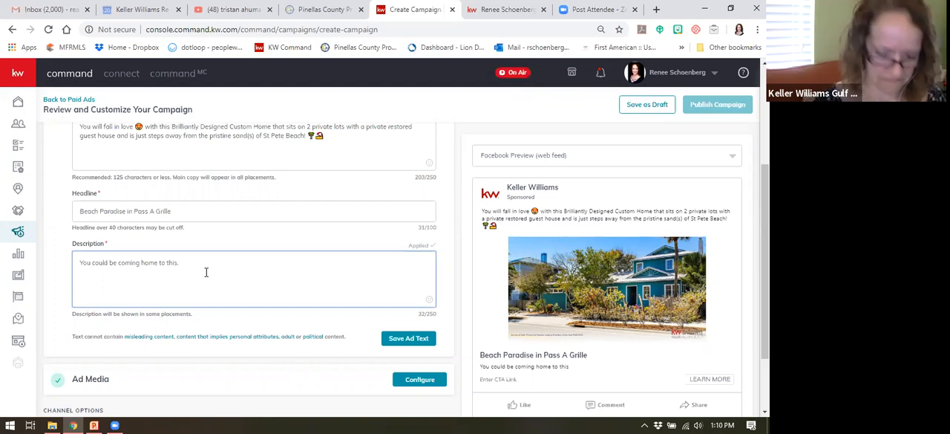
text(Beautiful beach home)
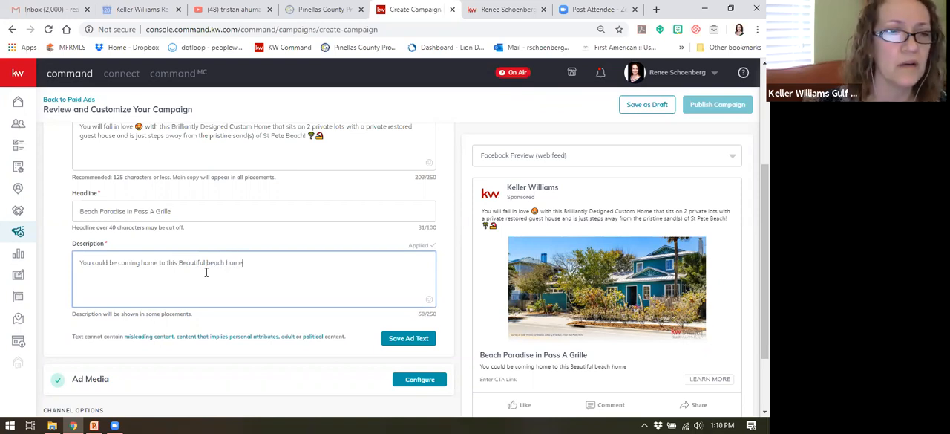
drag(184, 263, 178, 263)
text(b)
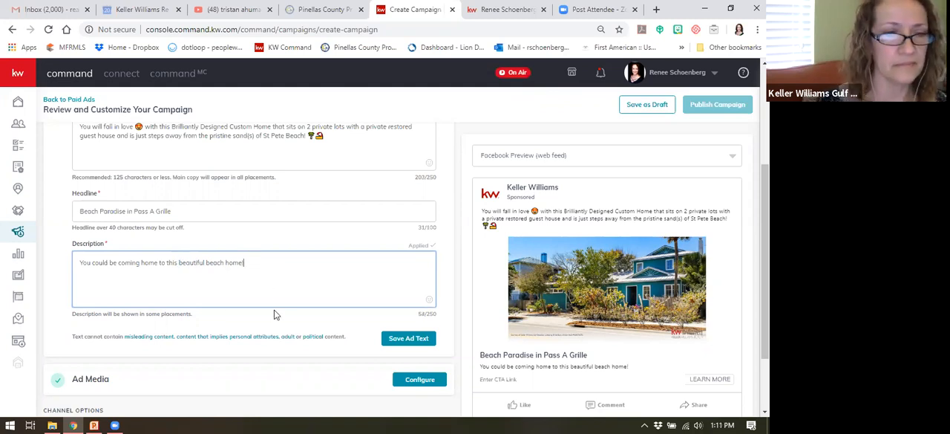
scroll(275, 312, down, 1)
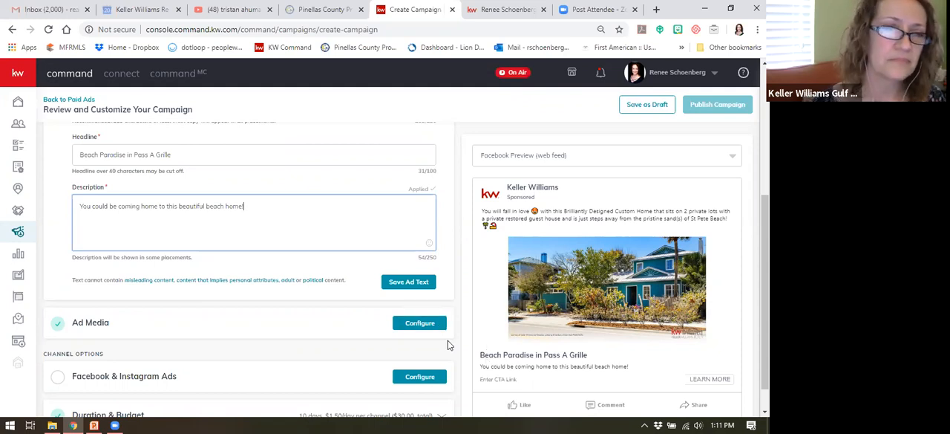
click(410, 281)
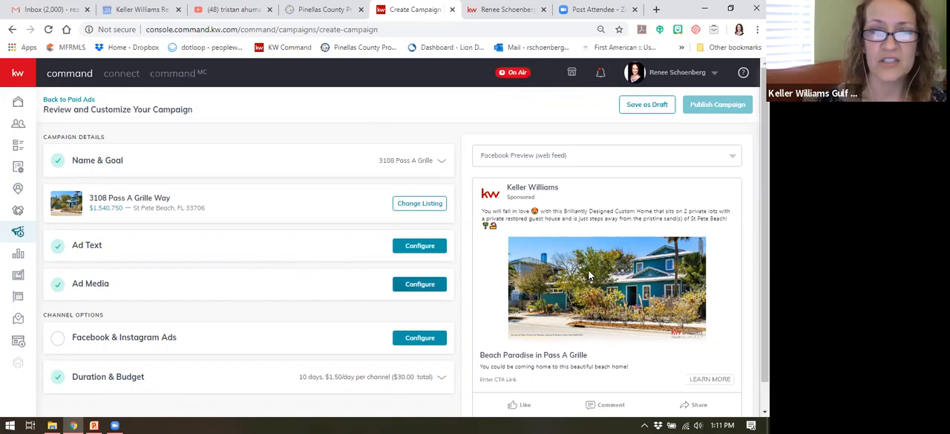
Step: Open the ad media settings and select the photo of the teal front entrance with curved steps from the listing's images
click(420, 283)
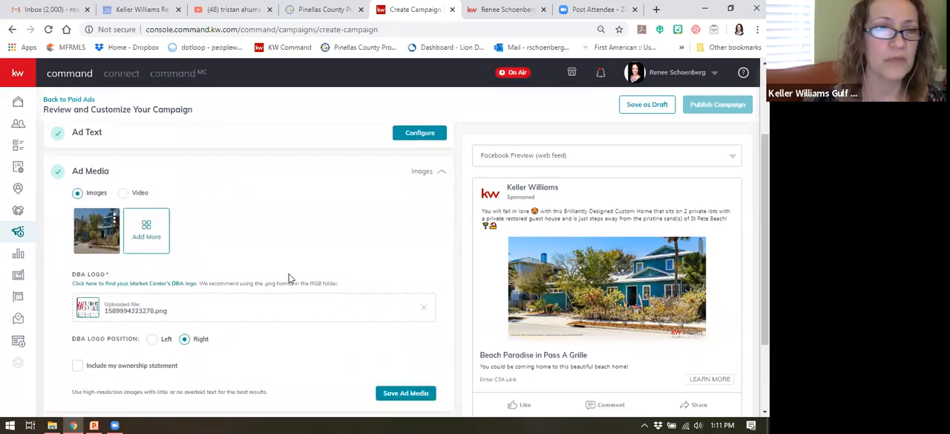
click(147, 227)
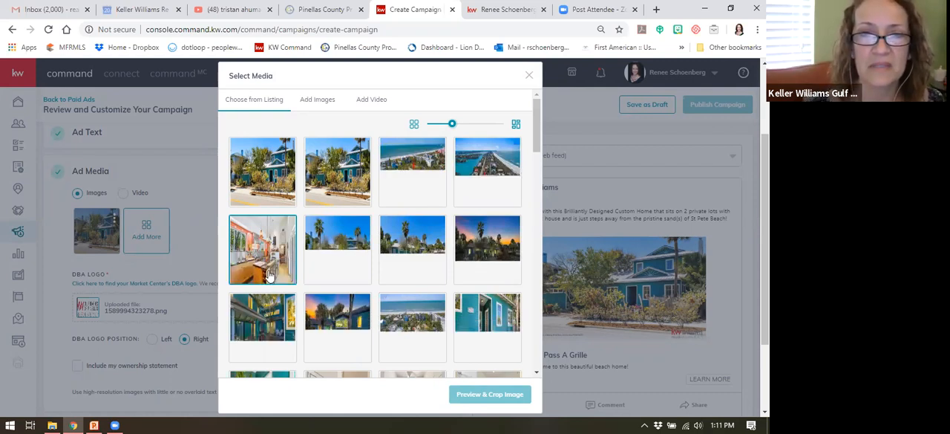
click(435, 318)
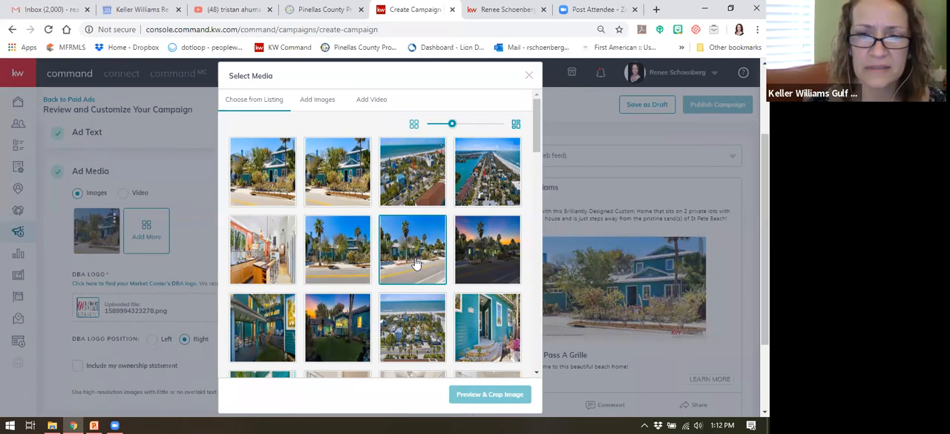
click(480, 321)
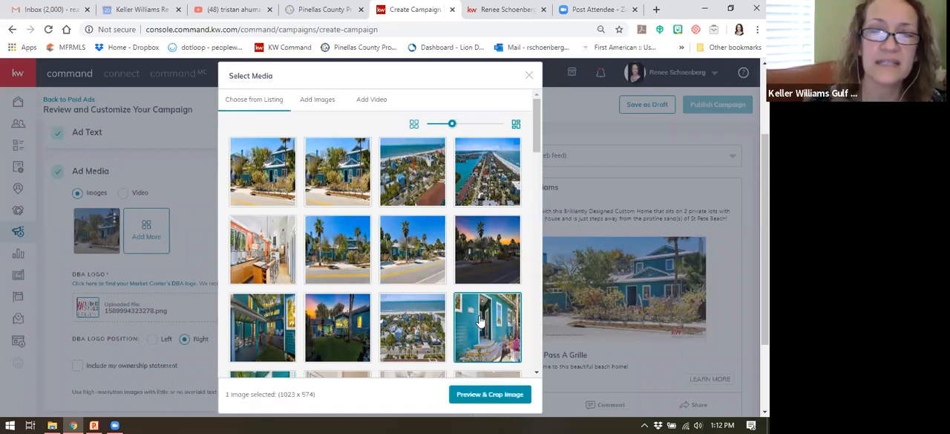
click(495, 255)
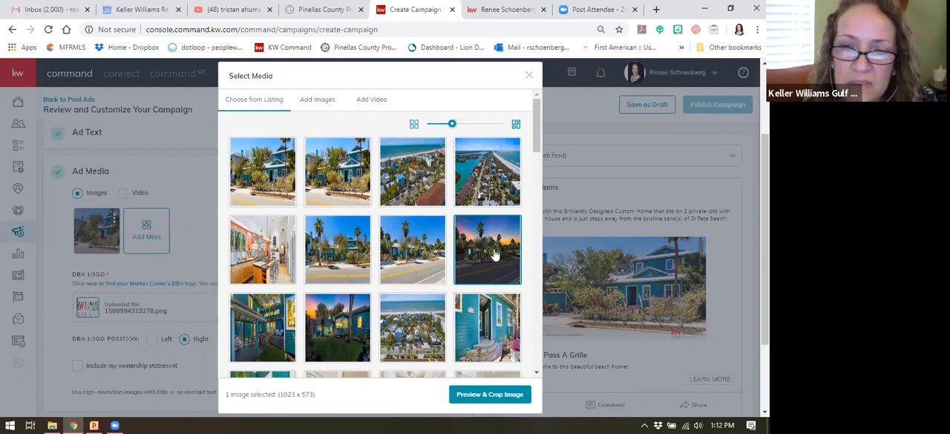
click(484, 331)
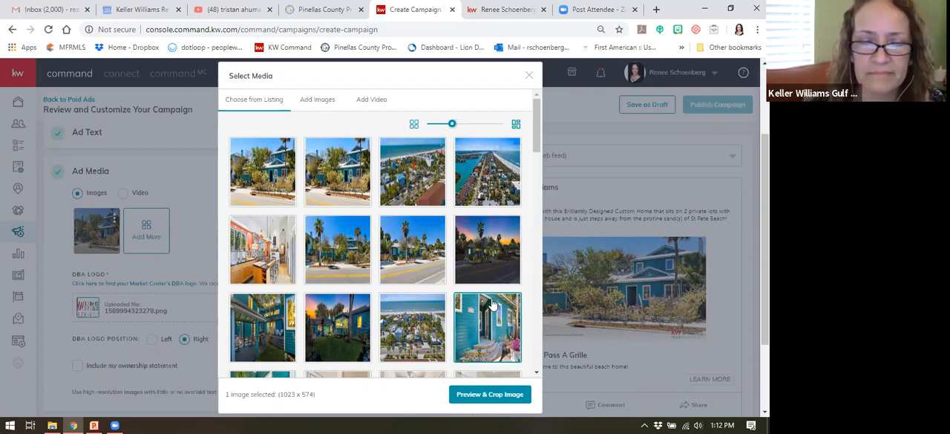
Step: Crop the front entrance photo to Square (1:1) and save it to the ad images
click(489, 394)
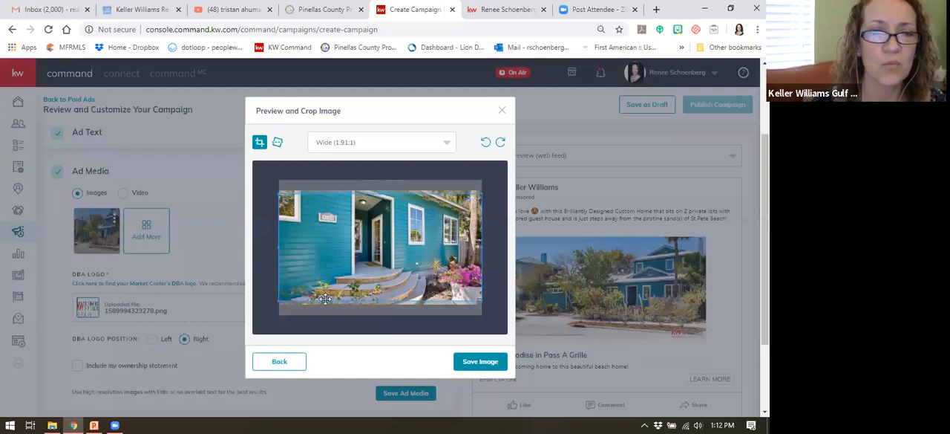
click(416, 144)
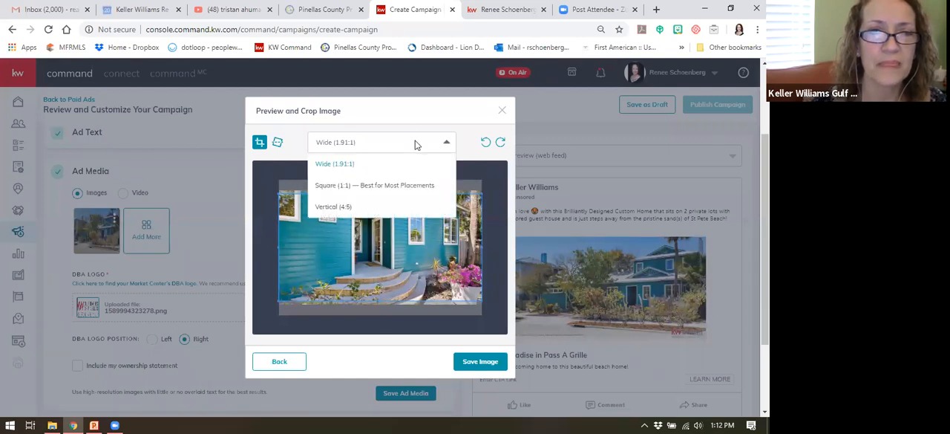
click(337, 184)
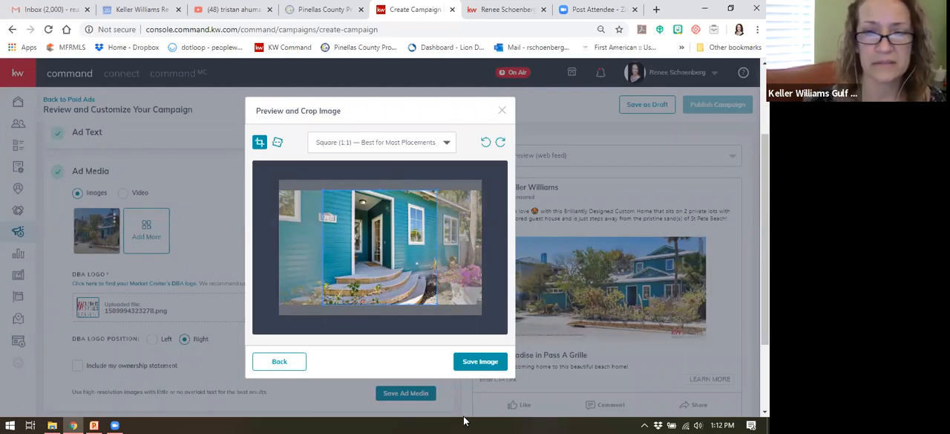
click(480, 363)
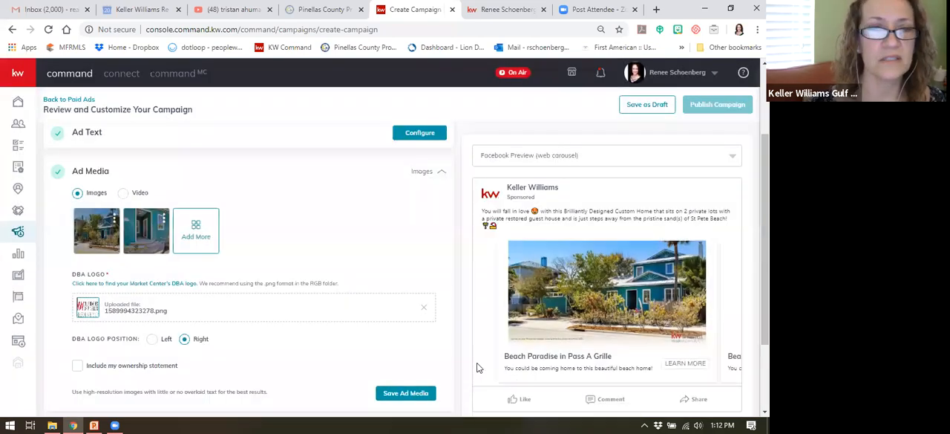
Step: Add the listing's sunset street-view photo of the house to the ad images with a Square (1:1) crop
click(202, 228)
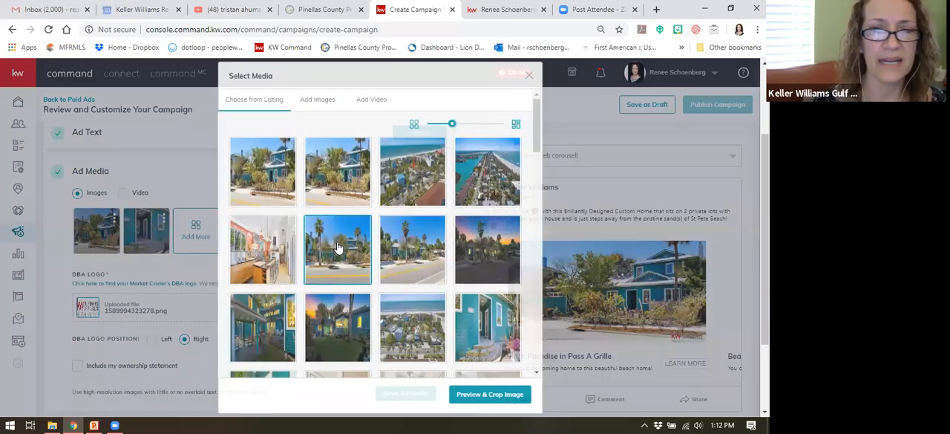
click(491, 251)
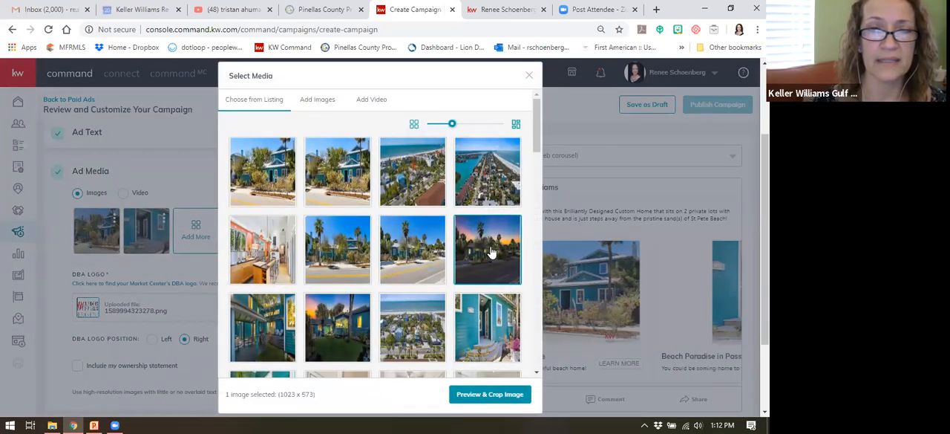
click(486, 394)
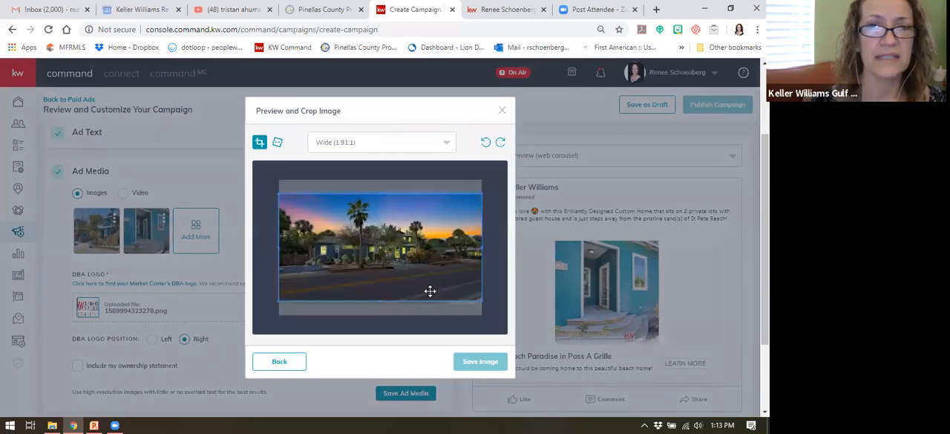
click(377, 143)
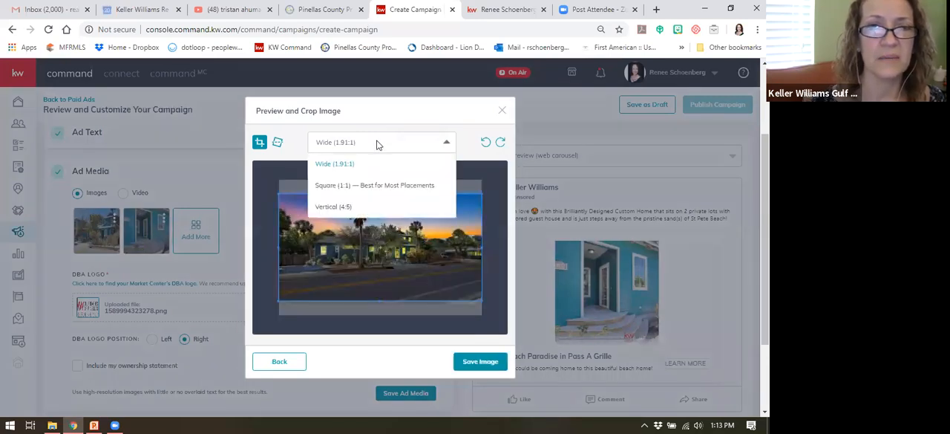
click(369, 188)
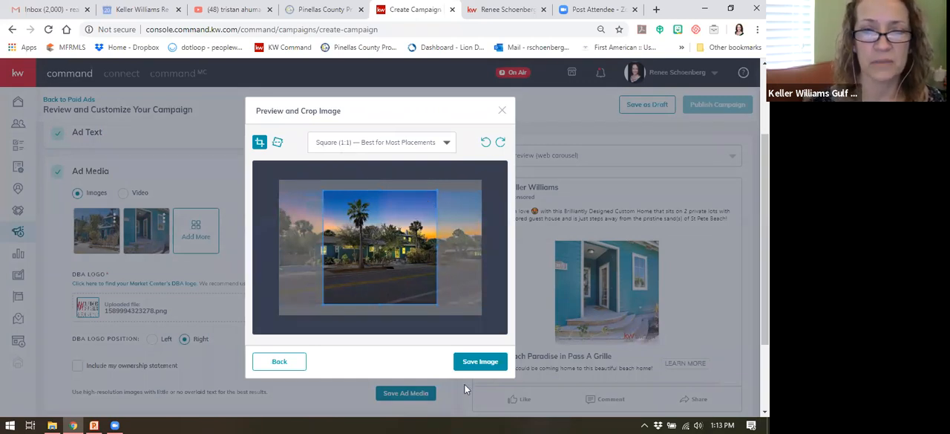
click(487, 365)
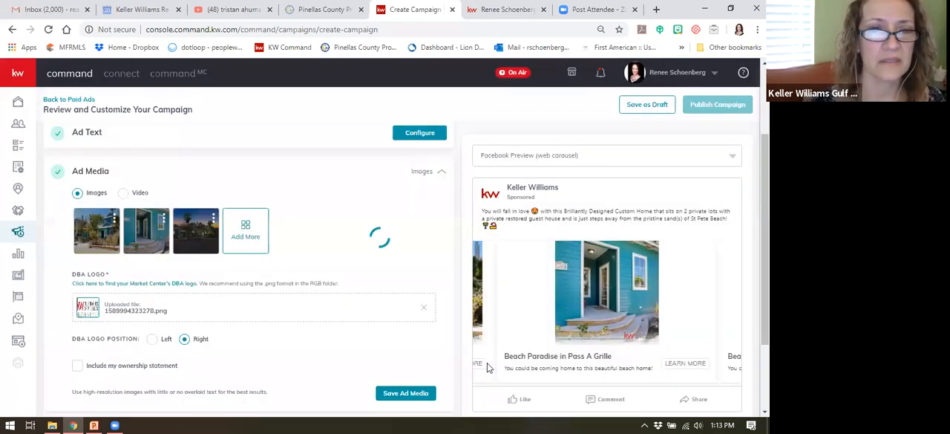
Step: Select the listing's kitchen photo with the wooden island as another ad image and open it for cropping
click(251, 232)
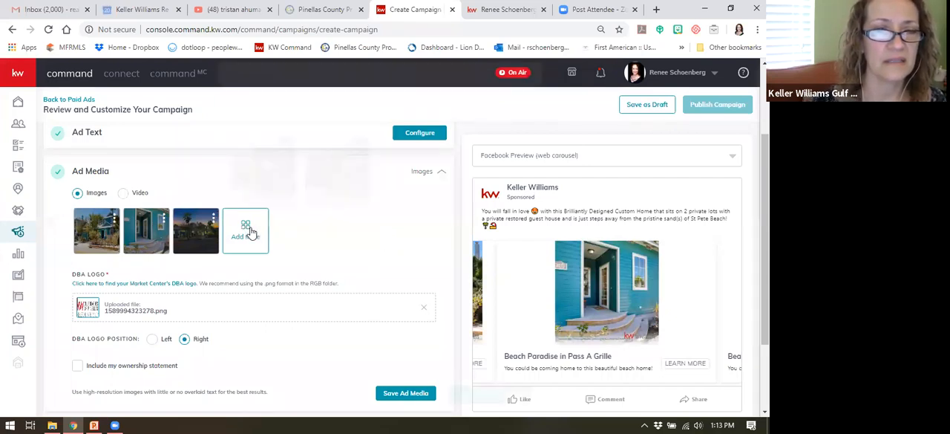
scroll(407, 280, down, 3)
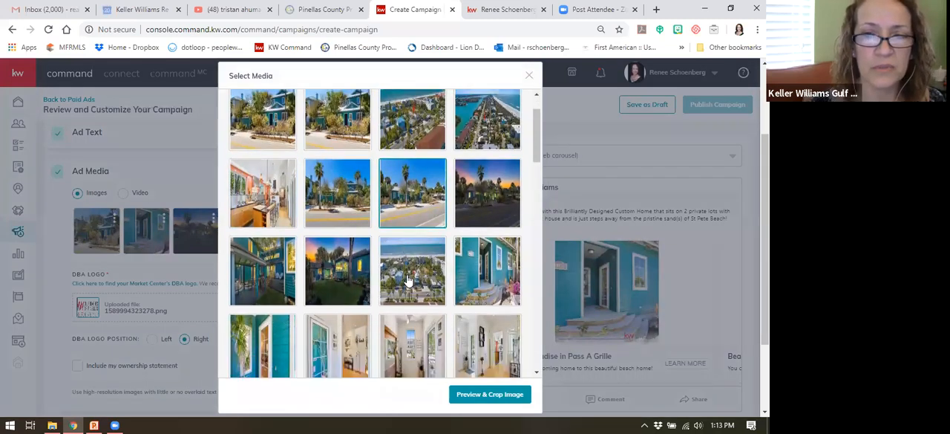
click(413, 267)
scroll(416, 273, down, 1)
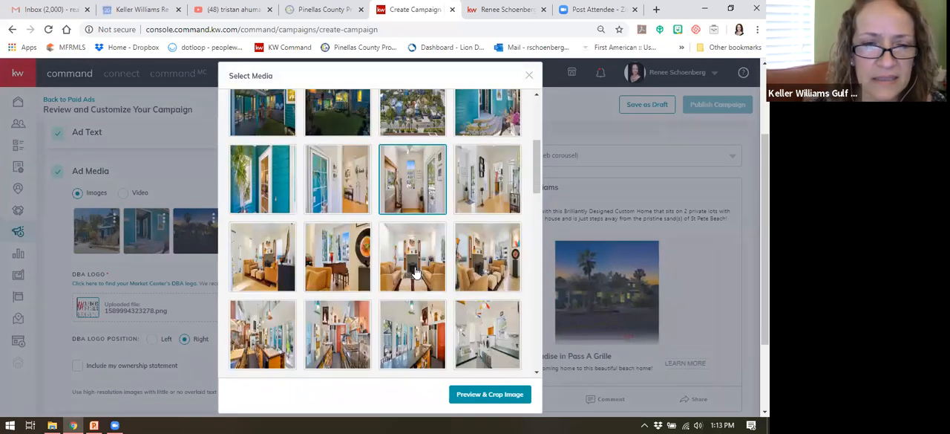
click(271, 338)
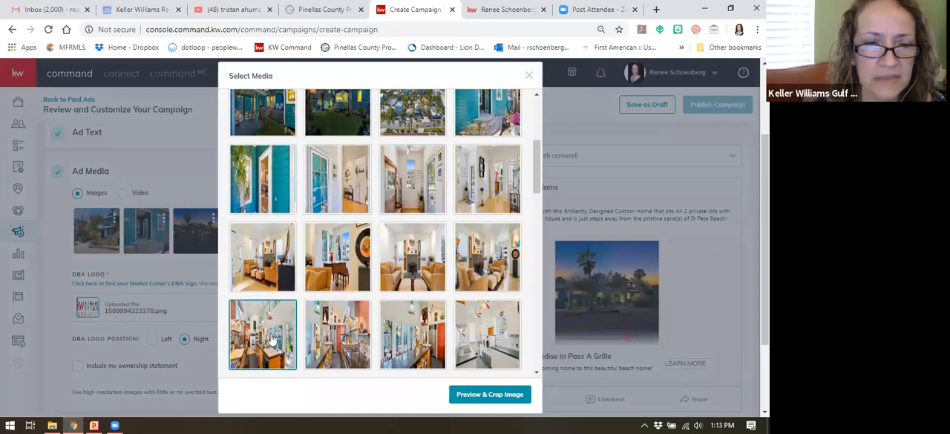
click(486, 398)
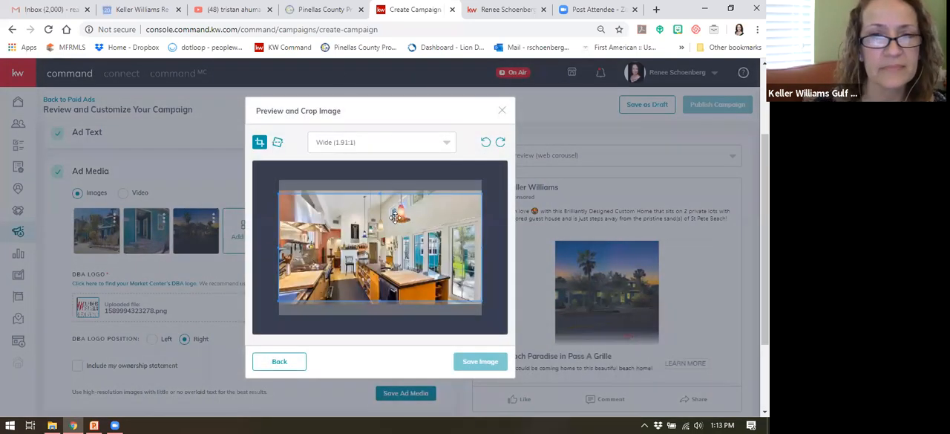
Step: Crop the kitchen photo to Square (1:1), comparing it with the Wide (1.91:1) format, and save it to the ad images
click(374, 143)
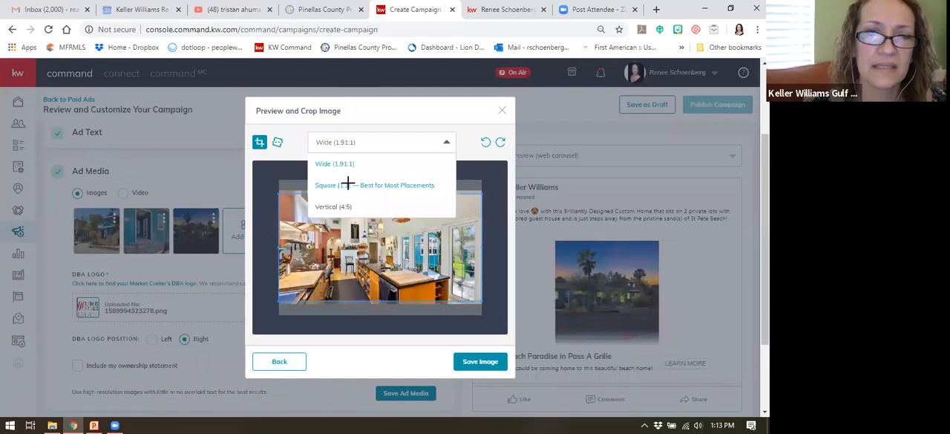
click(346, 185)
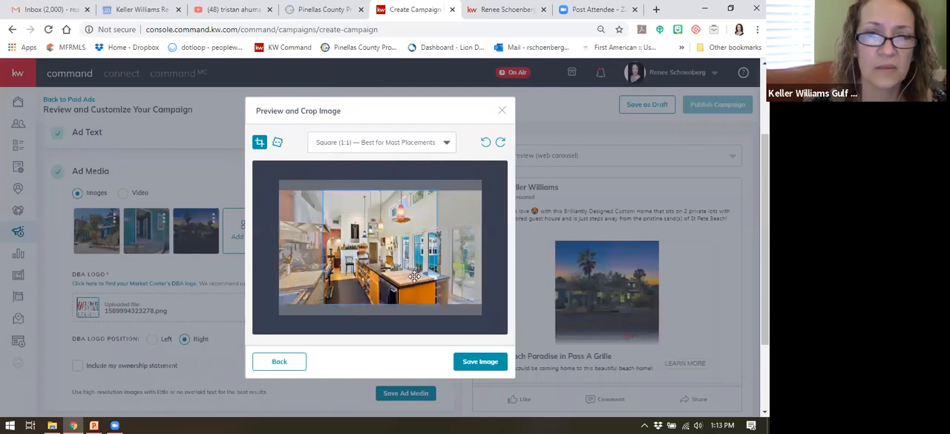
click(405, 144)
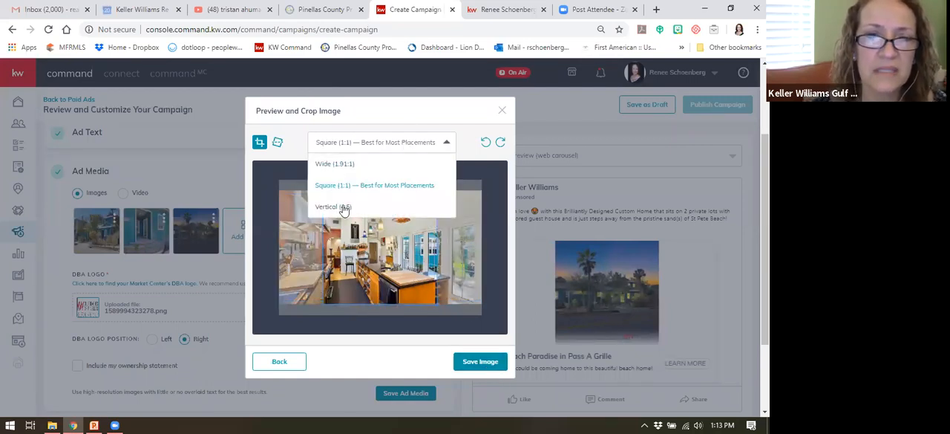
click(340, 169)
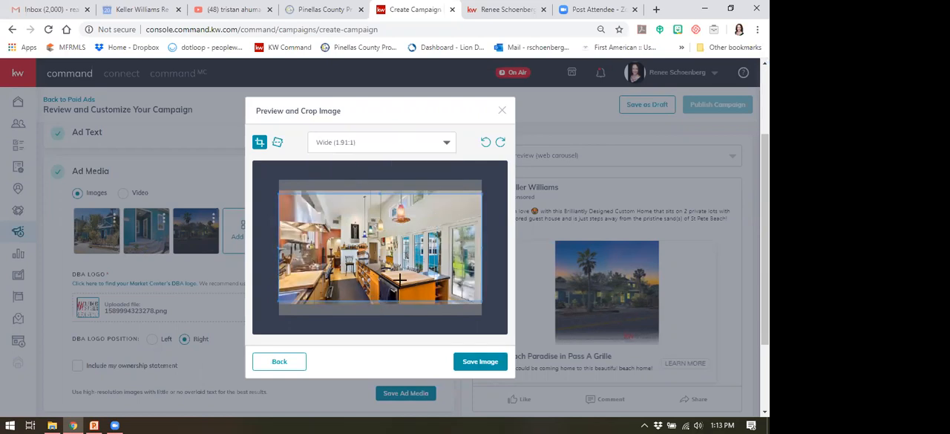
click(394, 144)
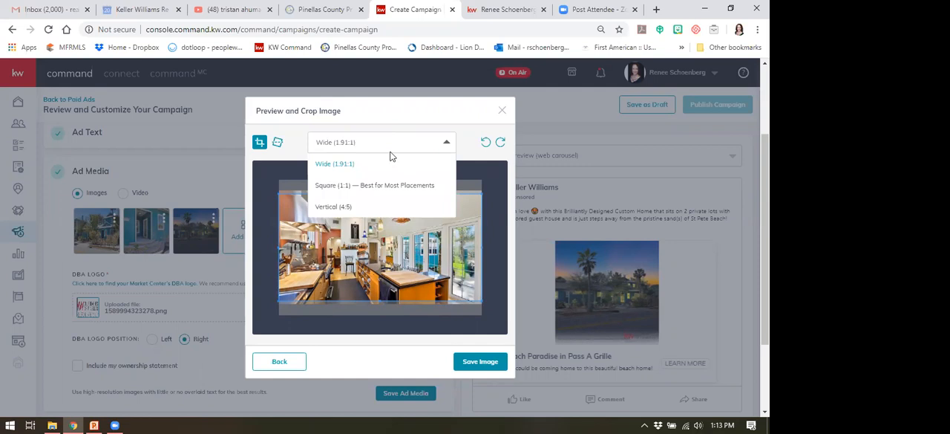
click(338, 185)
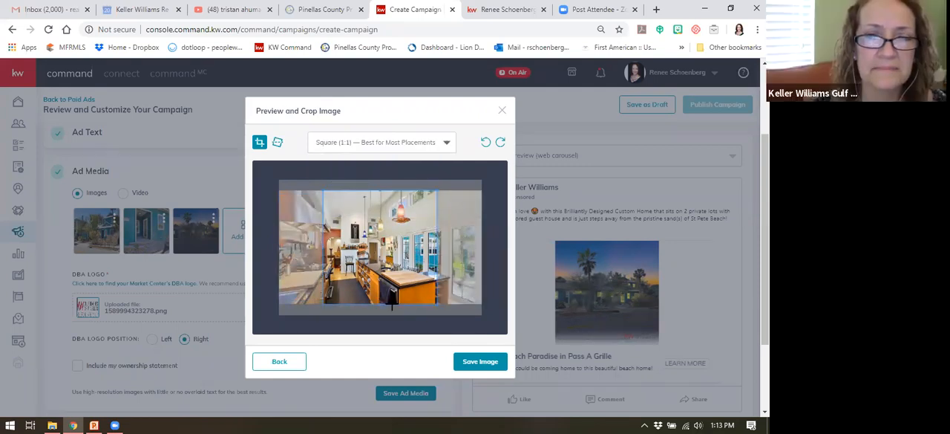
click(460, 360)
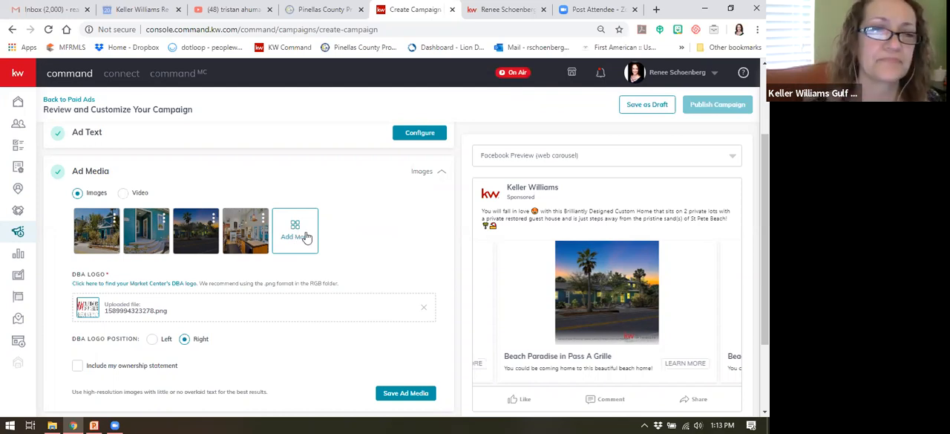
Step: Select a listing aerial photo of the waterway and surrounding homes as another ad image and open it for cropping
click(304, 246)
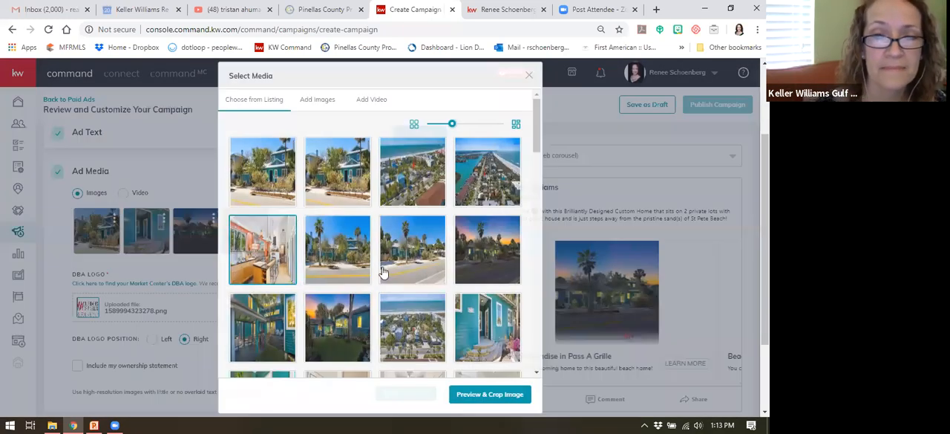
scroll(393, 273, down, 5)
click(398, 277)
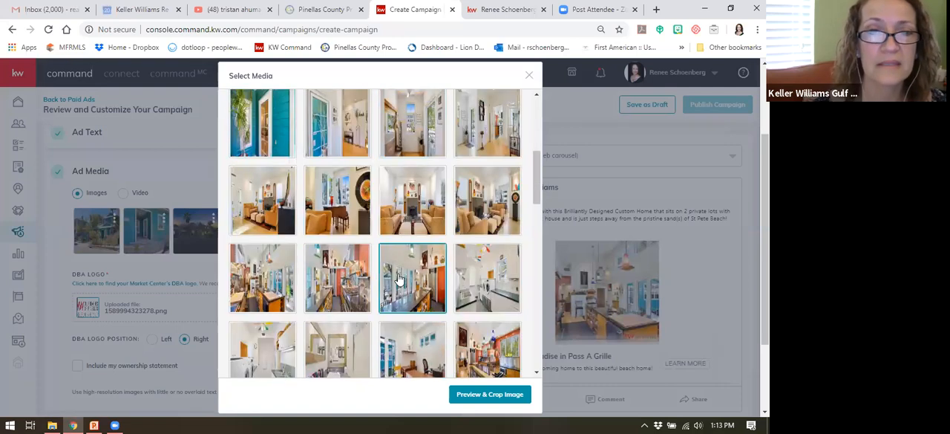
click(359, 209)
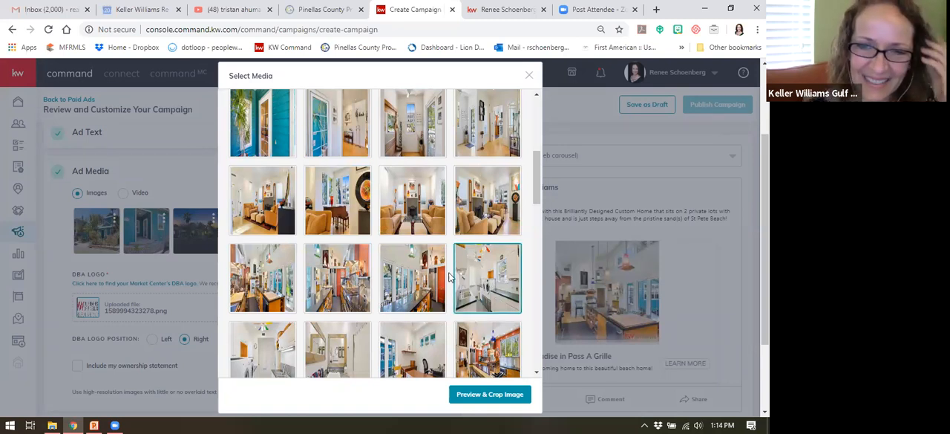
scroll(429, 274, down, 1)
scroll(429, 274, down, 6)
scroll(429, 274, down, 3)
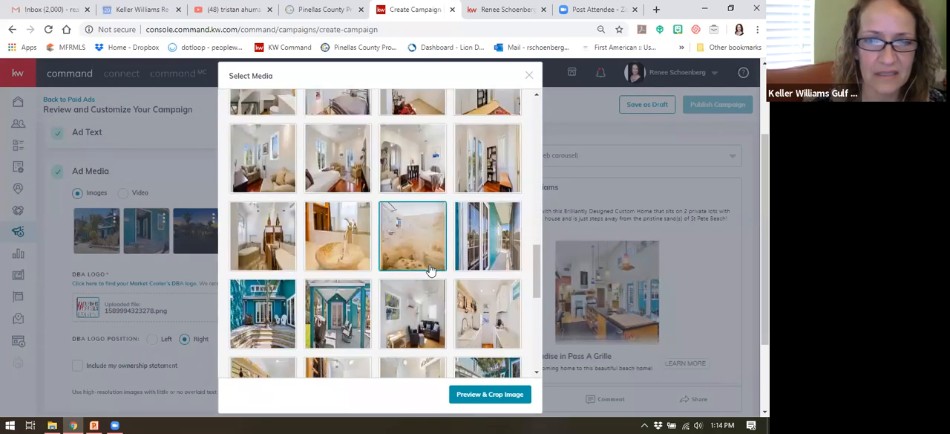
scroll(430, 271, down, 1)
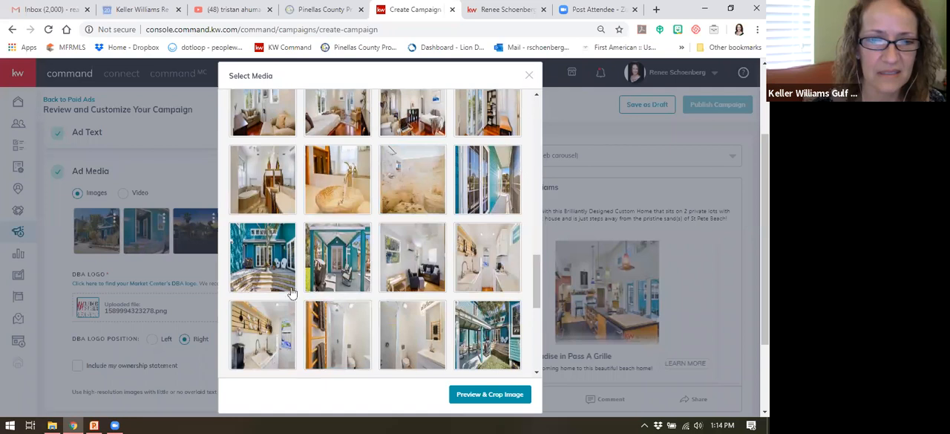
scroll(396, 260, down, 3)
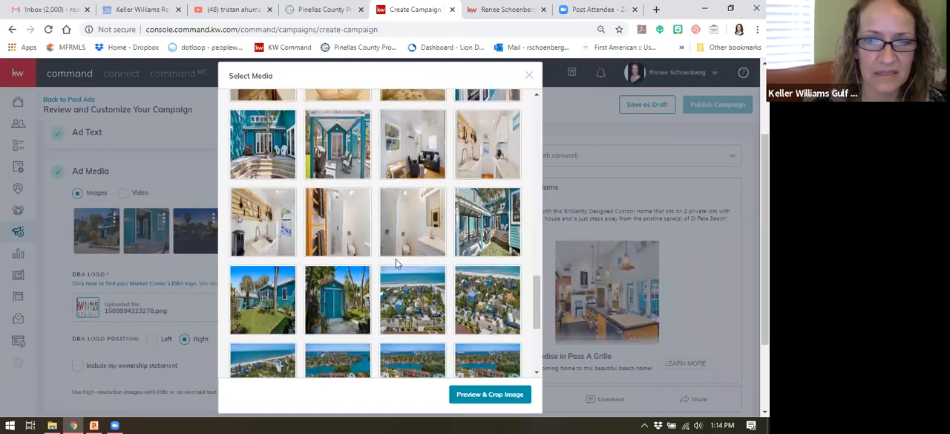
scroll(397, 265, down, 2)
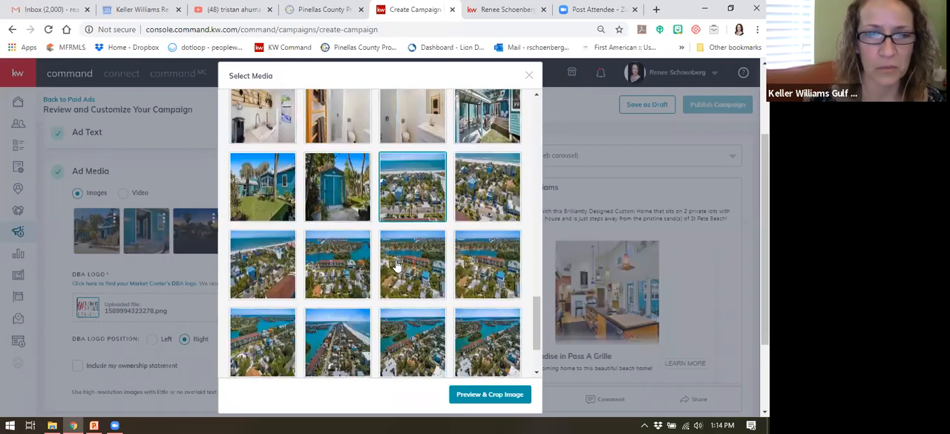
scroll(396, 260, down, 3)
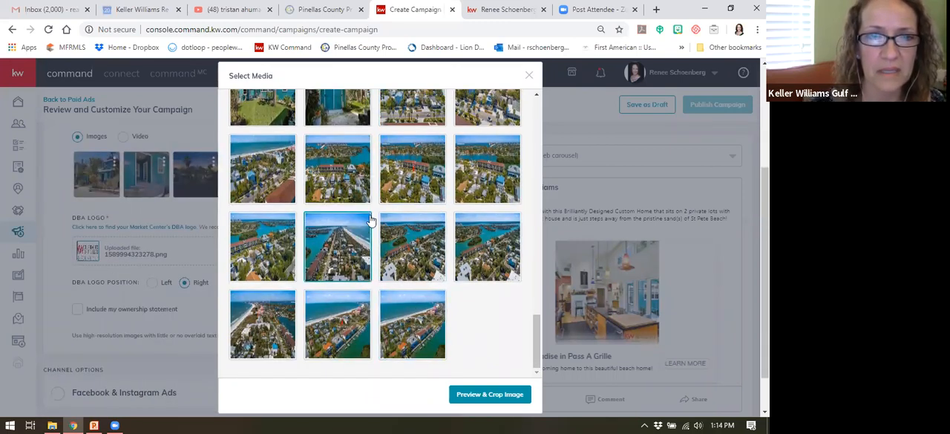
scroll(383, 206, up, 1)
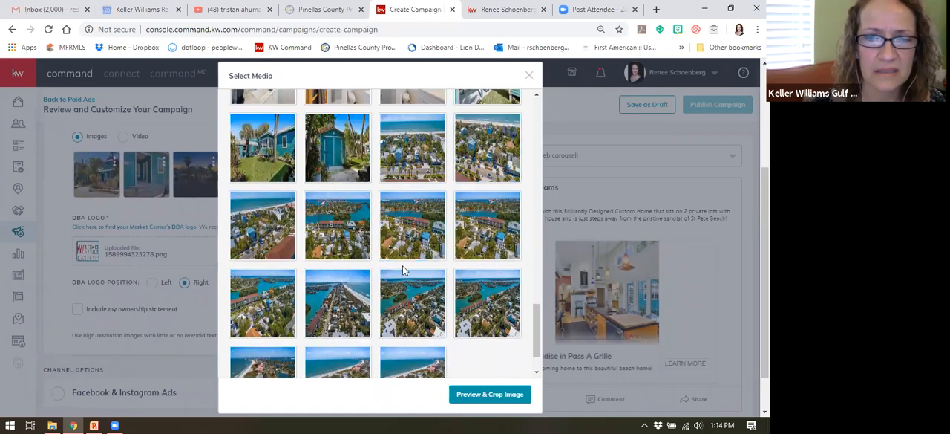
scroll(403, 265, down, 1)
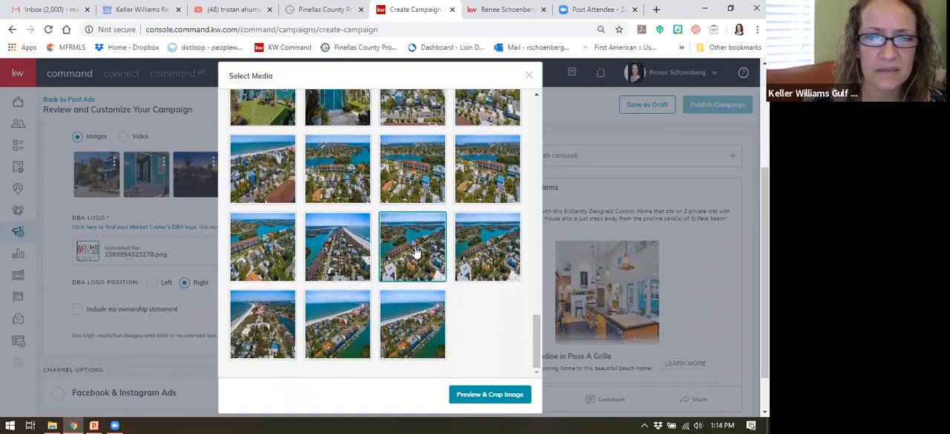
click(416, 252)
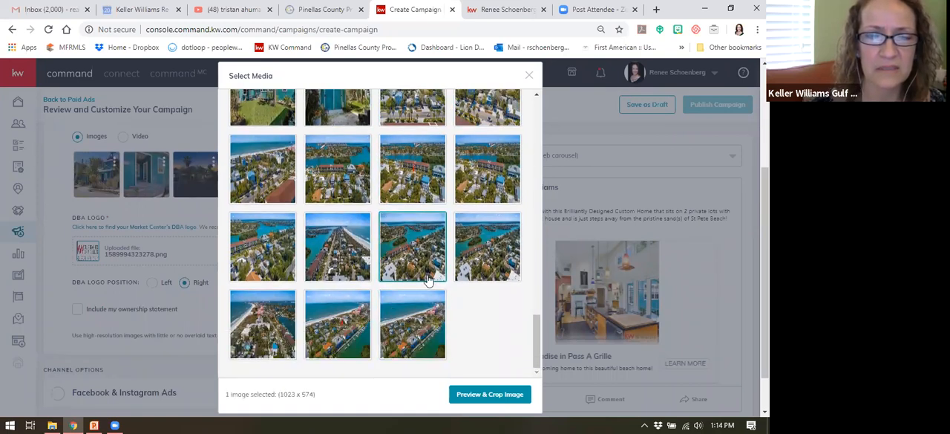
click(480, 394)
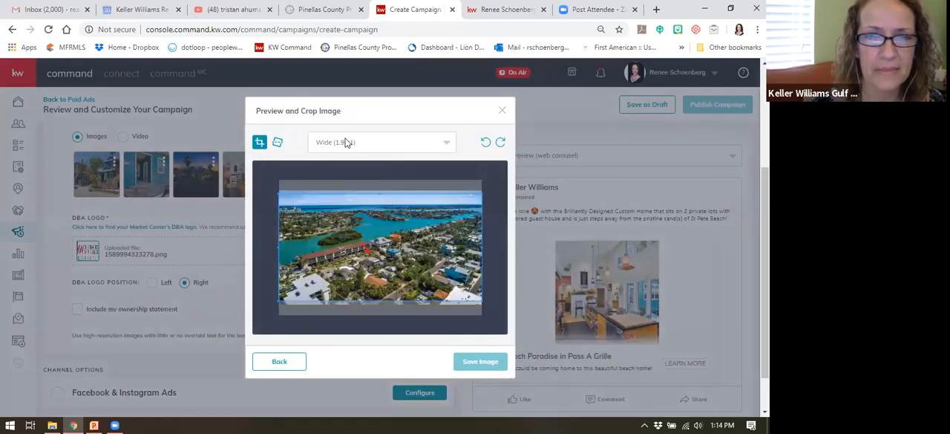
Step: Crop the aerial waterway photo to Square (1:1) and save it to the ad images
click(346, 143)
click(339, 185)
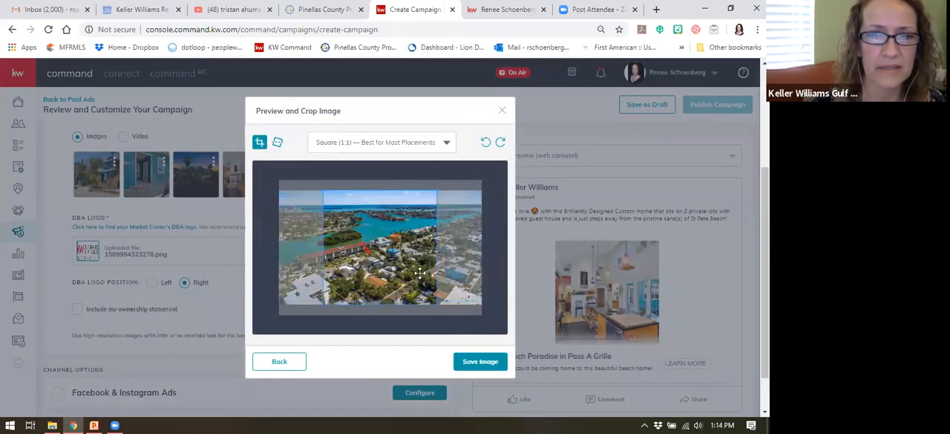
click(482, 364)
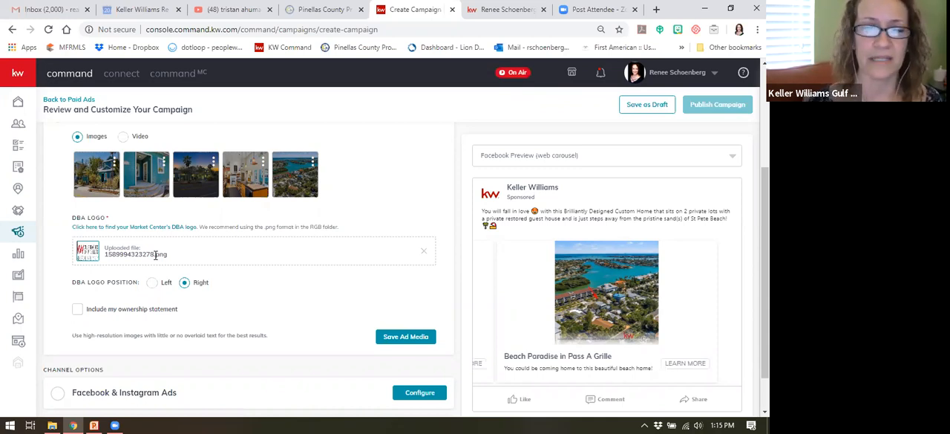
Step: Compare the DBA logo position Left with Right, keep it at Right, and save the ad media
scroll(202, 245, down, 1)
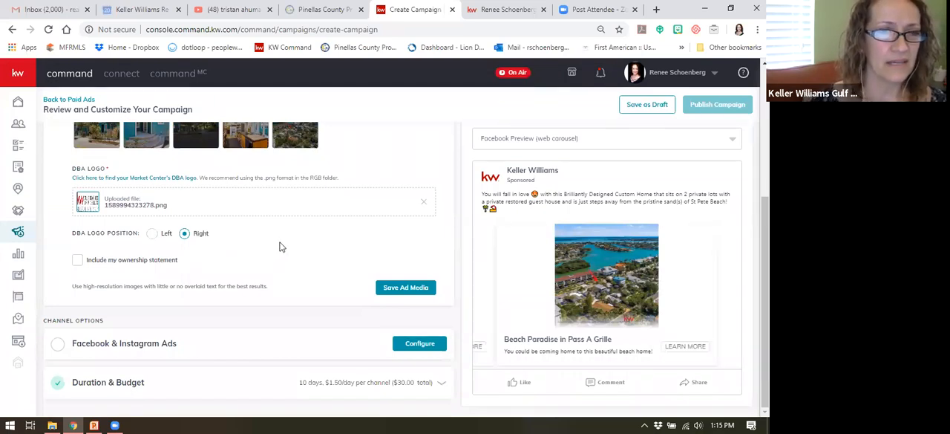
scroll(289, 198, up, 1)
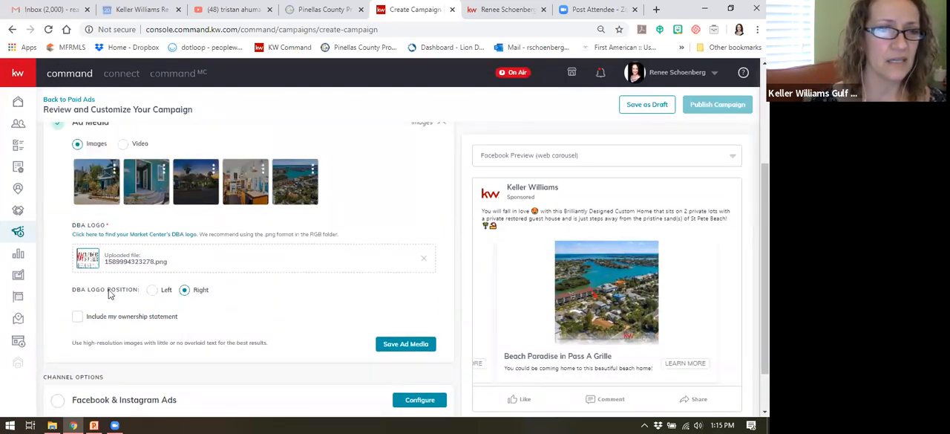
scroll(227, 246, down, 1)
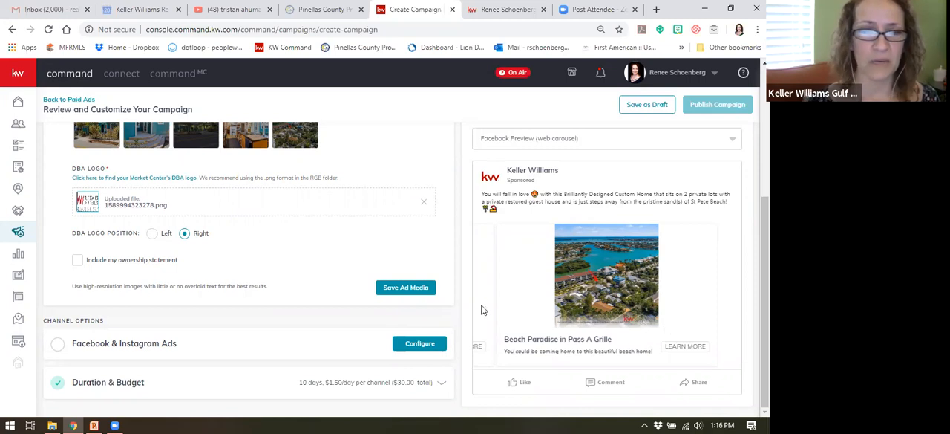
click(152, 233)
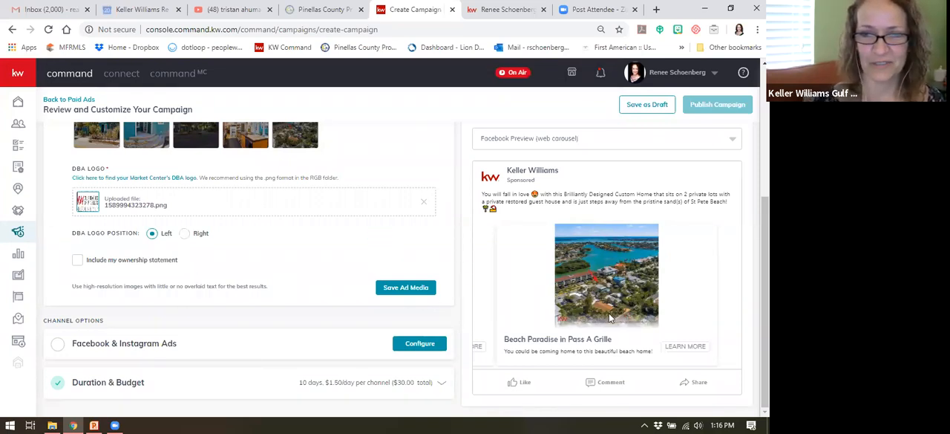
click(183, 234)
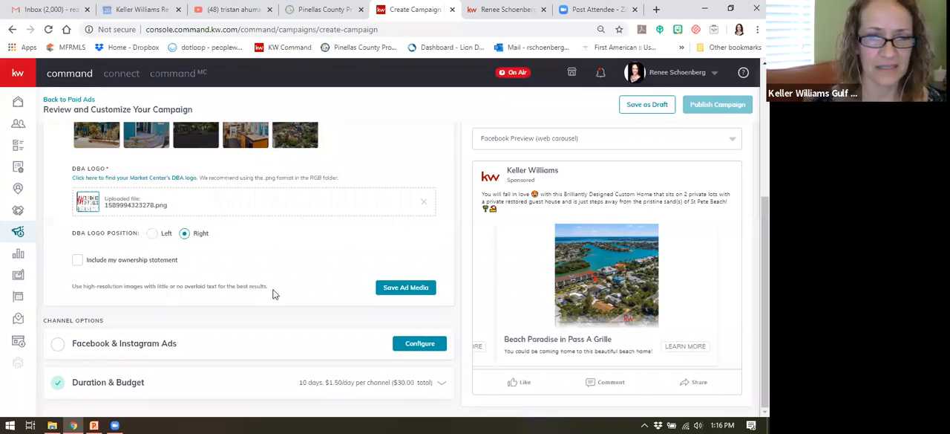
click(405, 288)
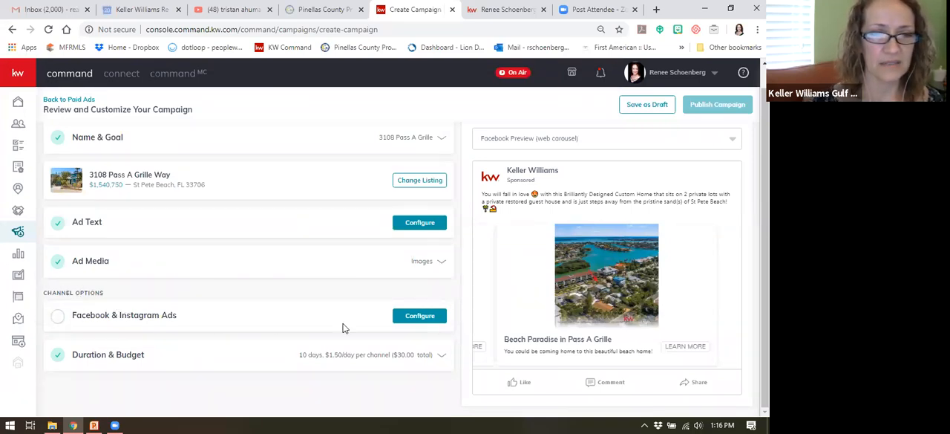
Step: Open the Facebook & Instagram Ads configuration and choose the agent's Realtor page as the page displaying the ad
click(408, 318)
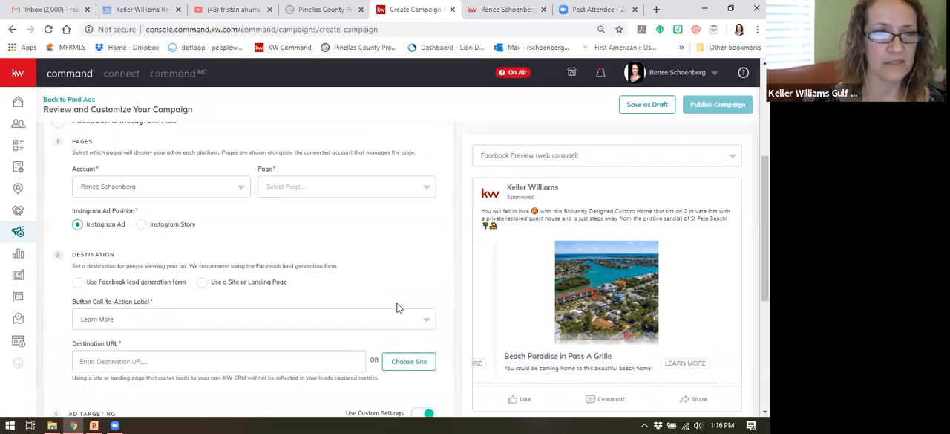
scroll(261, 193, down, 1)
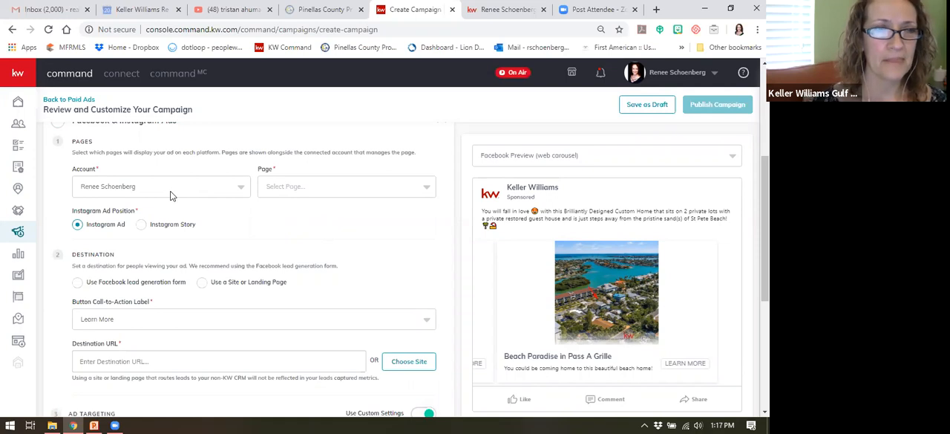
click(340, 190)
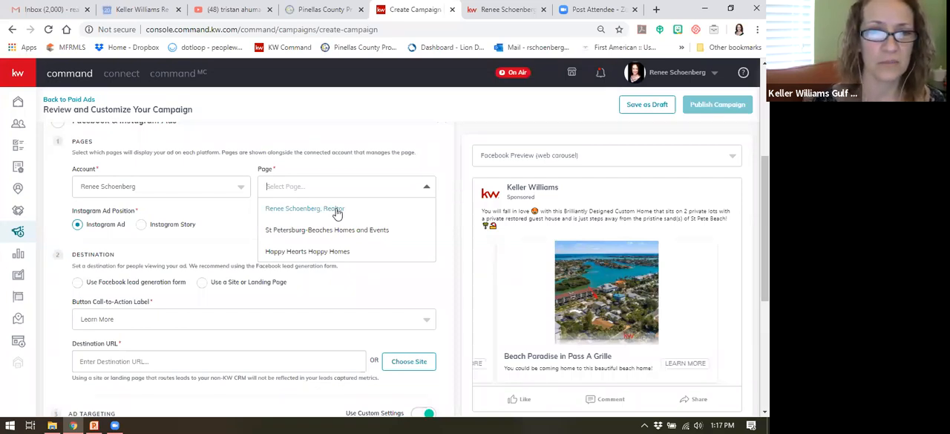
click(308, 214)
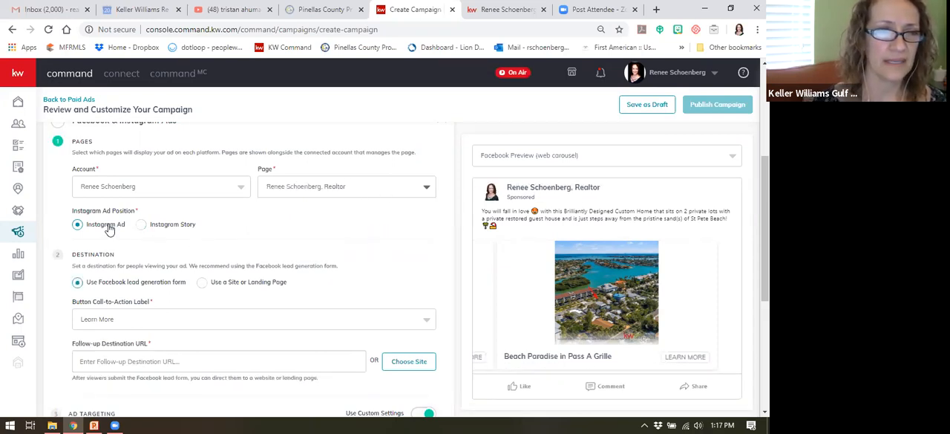
scroll(209, 213, down, 1)
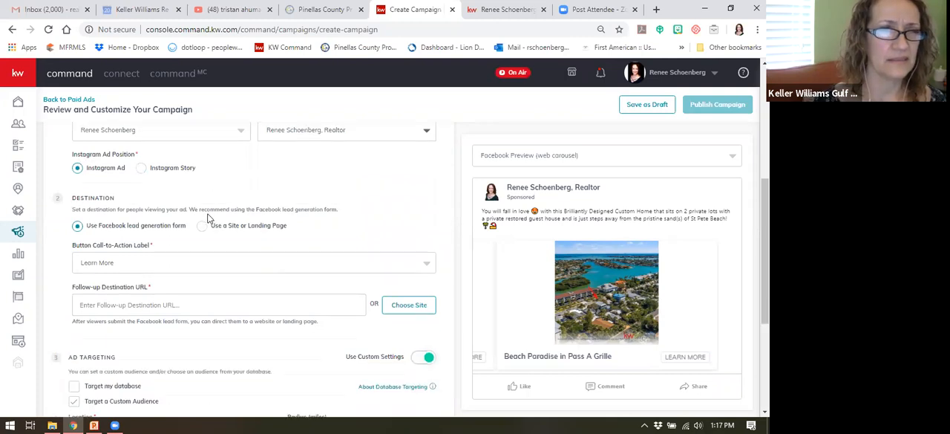
scroll(209, 215, up, 1)
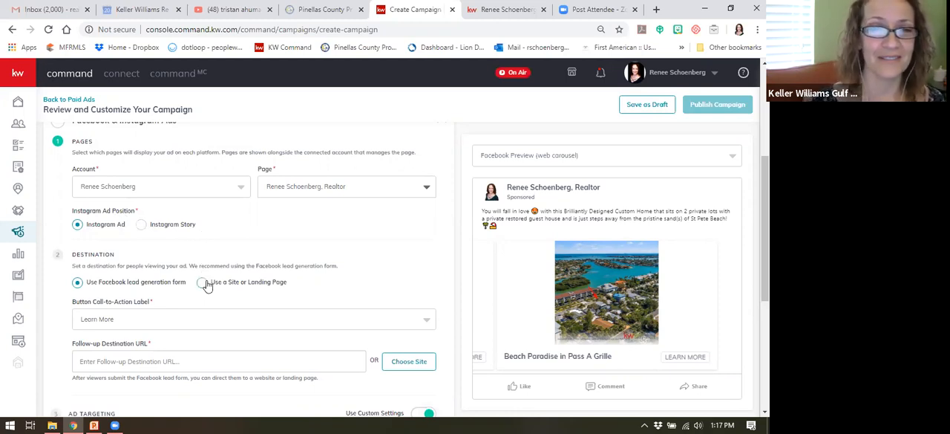
scroll(258, 222, down, 1)
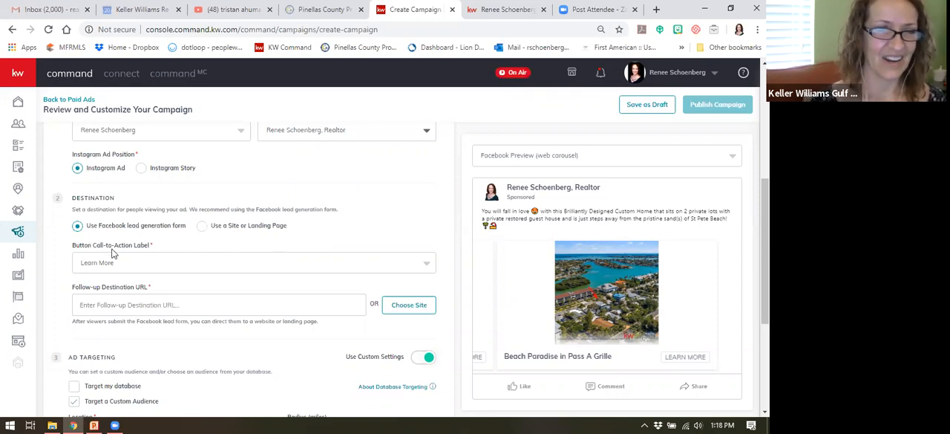
click(175, 268)
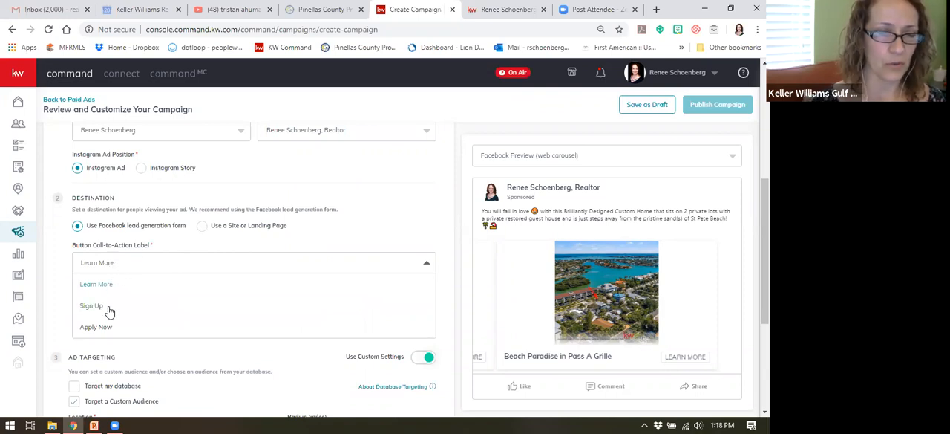
click(145, 266)
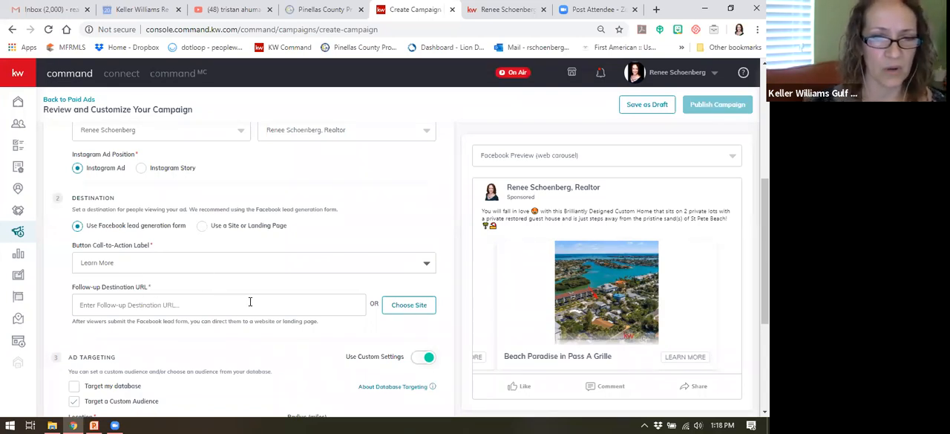
click(190, 300)
scroll(219, 305, down, 1)
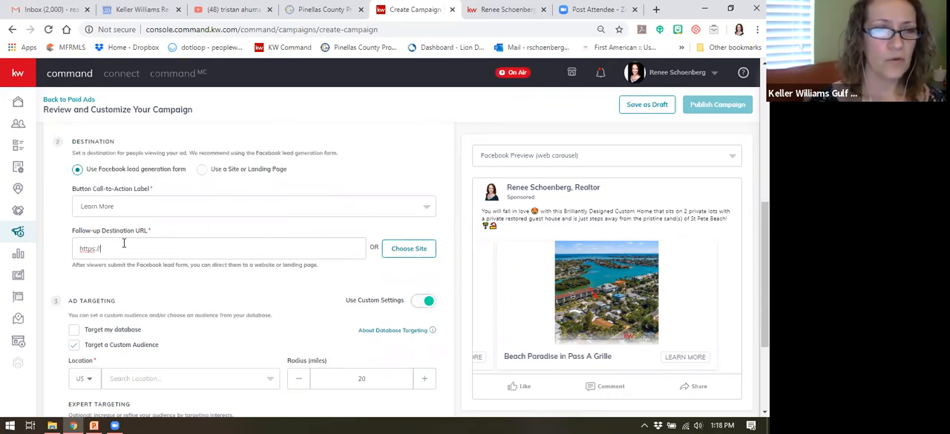
drag(104, 248, 62, 254)
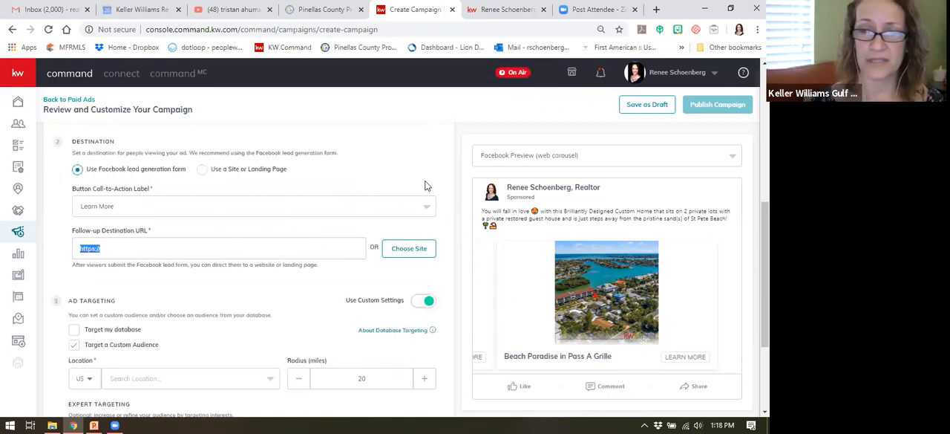
Step: Switch to the agent's KW website, return to its home page, and search for the listing by partial street address
click(512, 10)
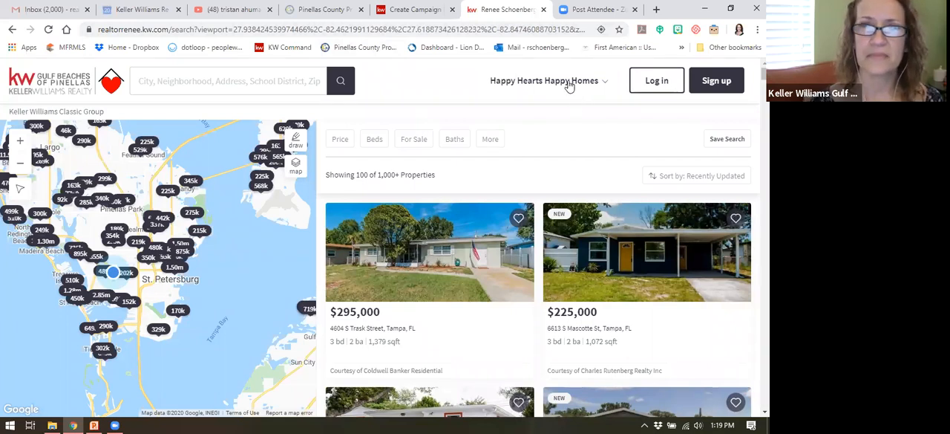
click(67, 87)
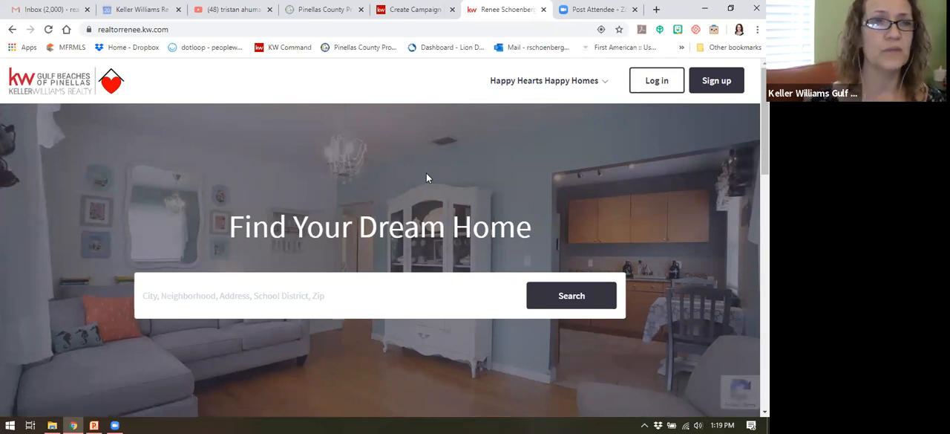
click(277, 293)
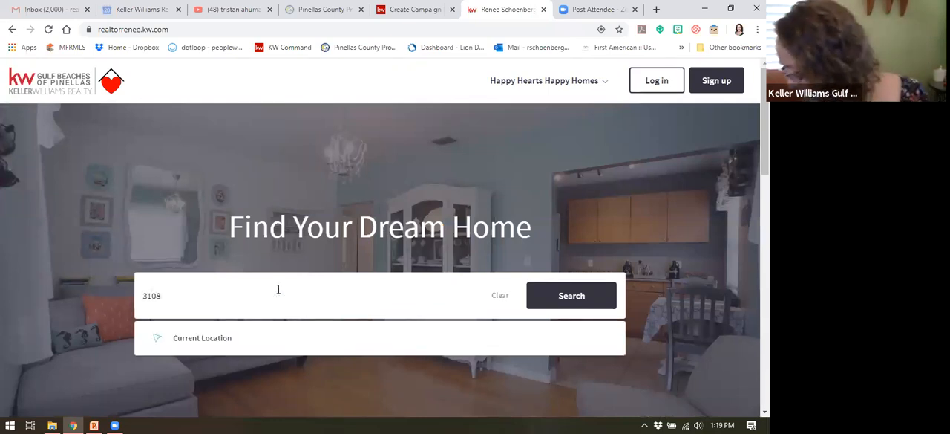
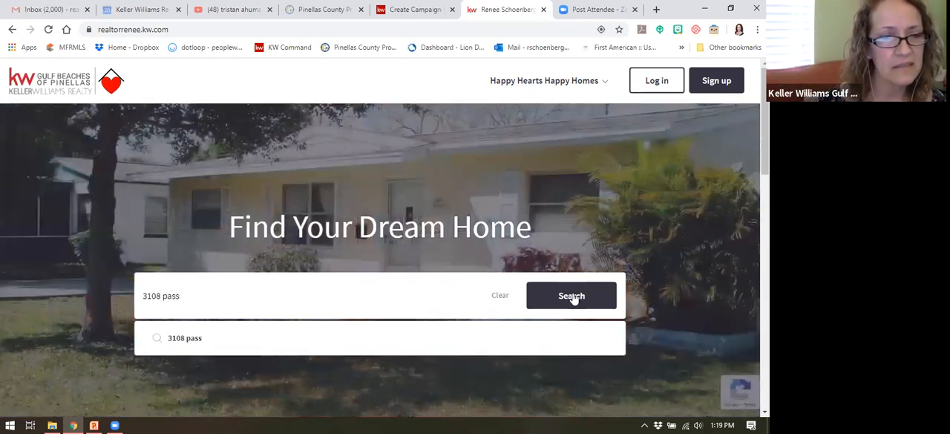
click(571, 295)
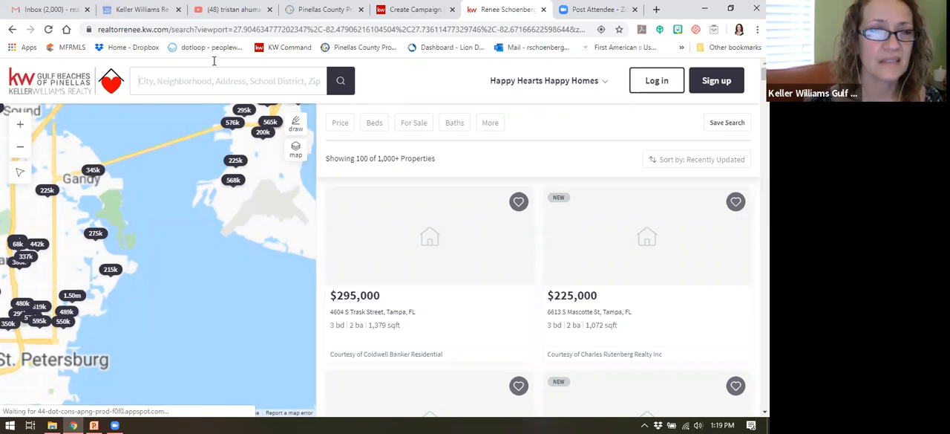
Step: Center the property map on the current location and browse homes on the map around St Pete Beach
click(211, 80)
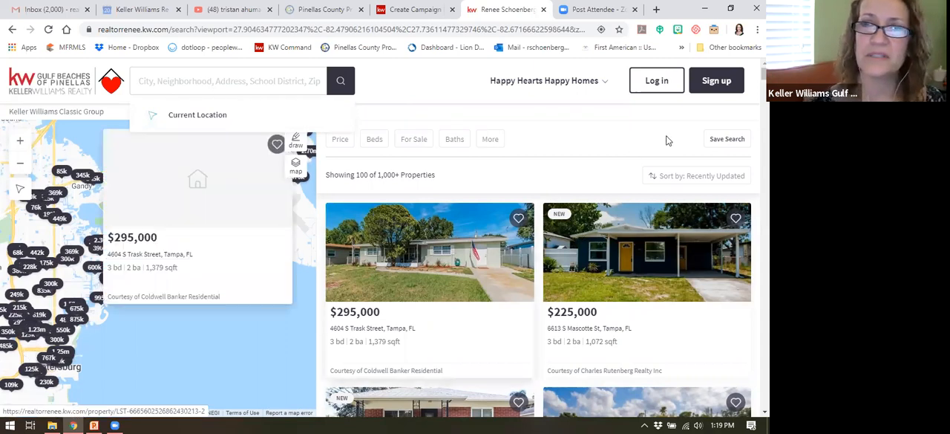
click(199, 115)
drag(93, 293, 174, 238)
drag(109, 336, 186, 282)
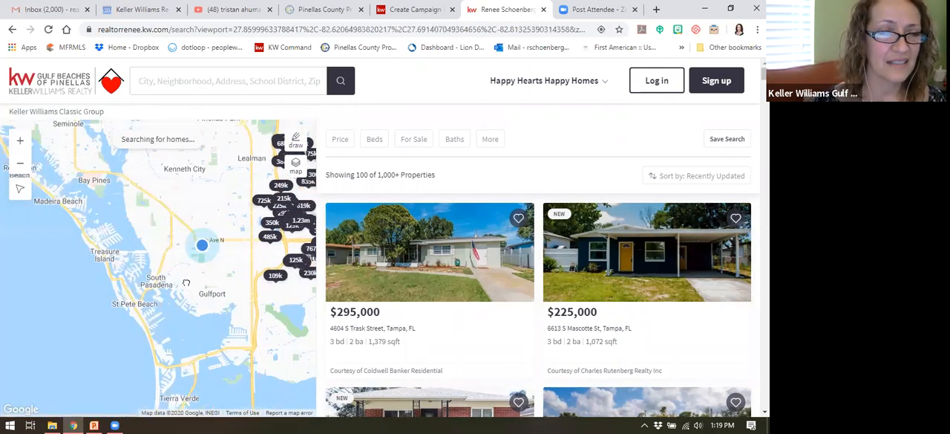
scroll(149, 315, up, 1)
drag(184, 361, 162, 181)
drag(202, 331, 190, 273)
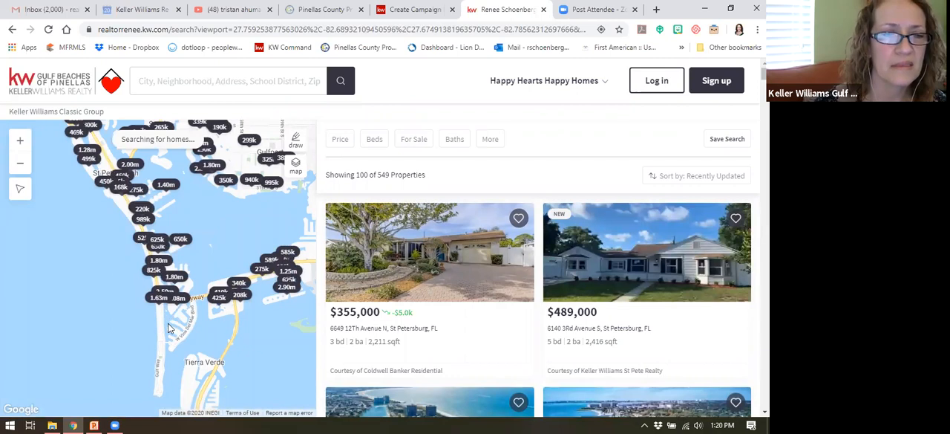
Step: Search for homes in the city St. Pete Beach, FL, and look through its listings and map for the property
click(255, 79)
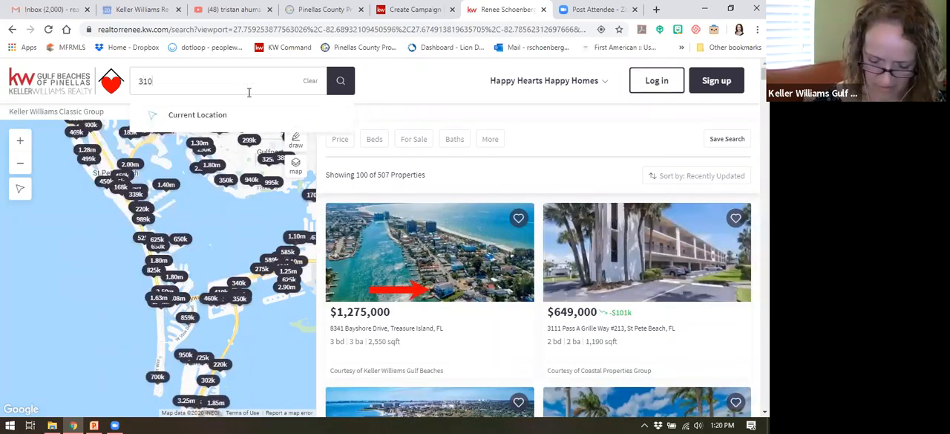
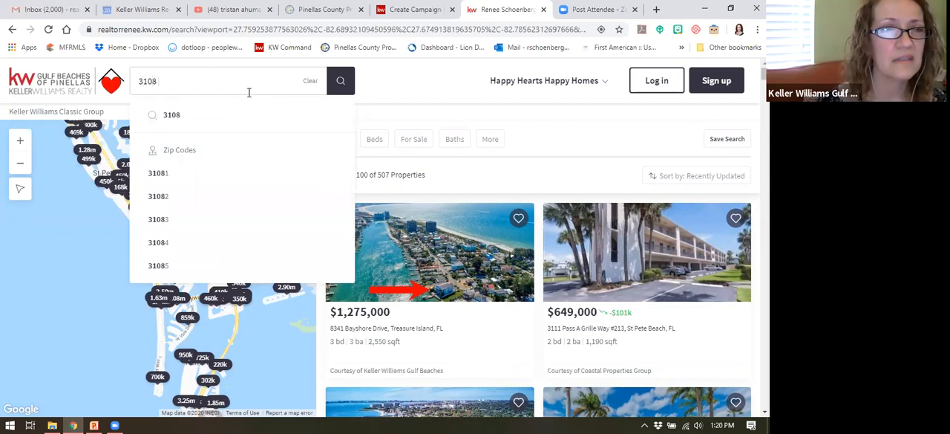
double_click(143, 74)
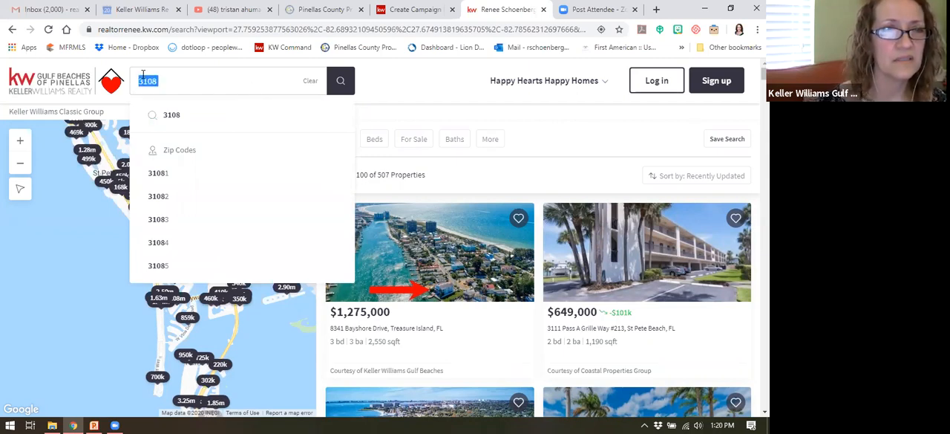
text(st pet)
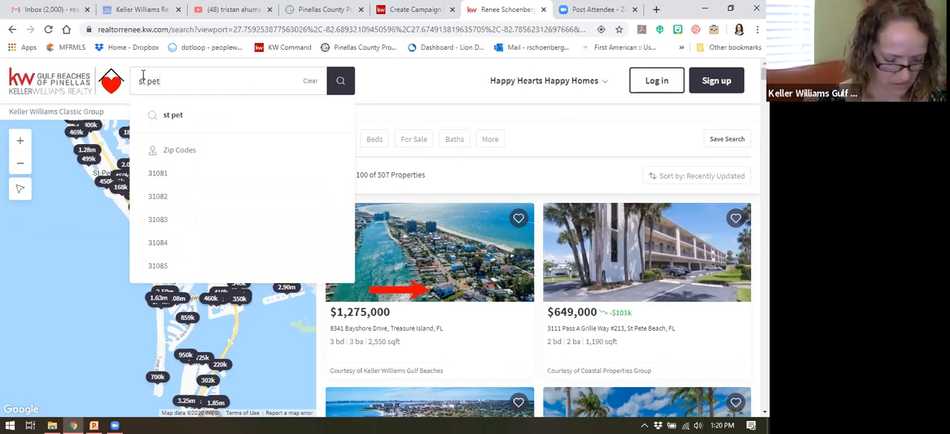
text(e beach)
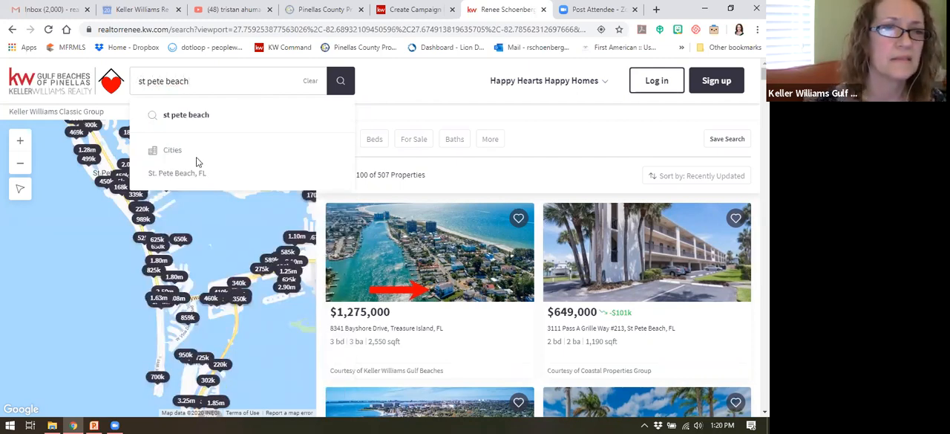
click(187, 173)
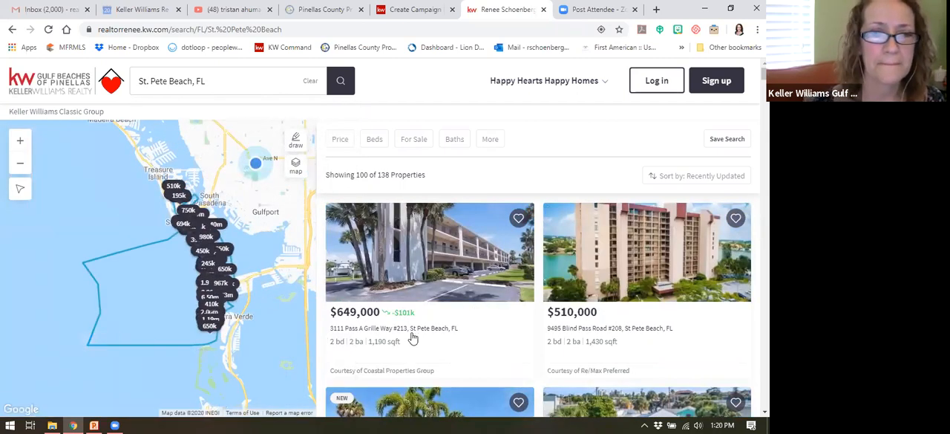
scroll(424, 303, down, 1)
scroll(424, 303, down, 2)
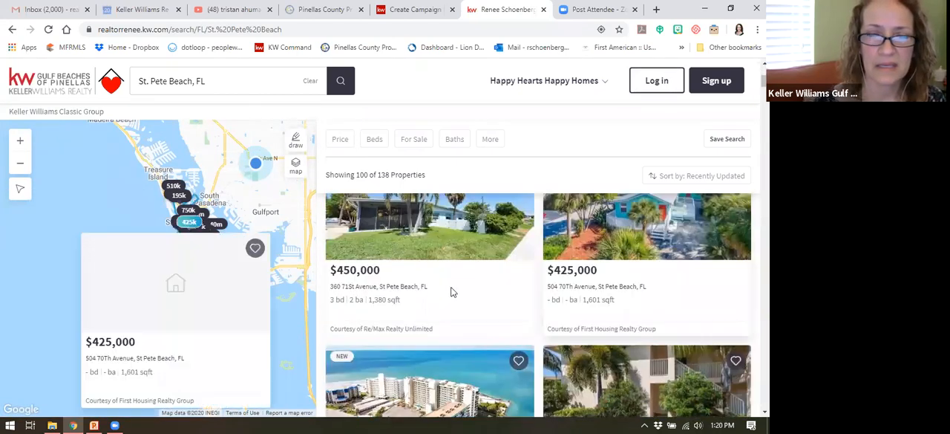
scroll(452, 292, down, 2)
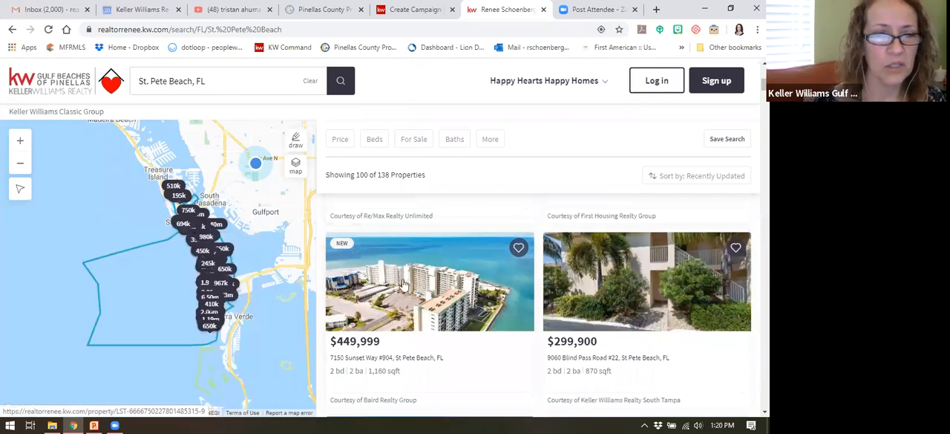
scroll(404, 284, up, 4)
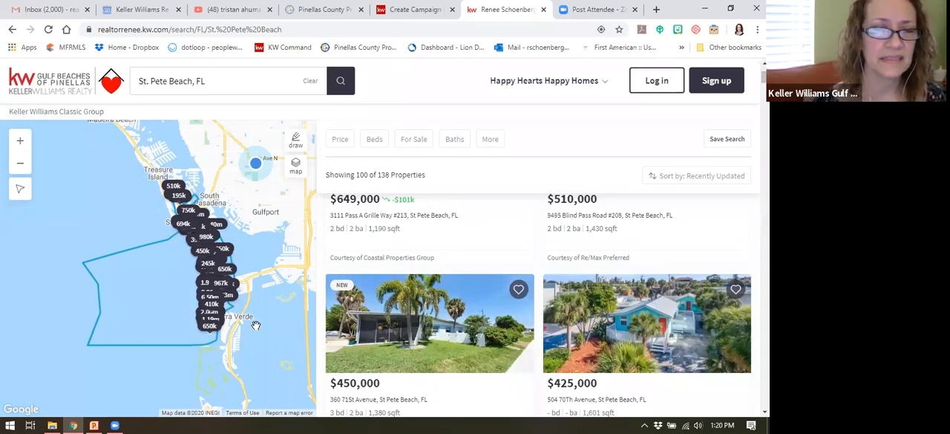
scroll(223, 316, up, 1)
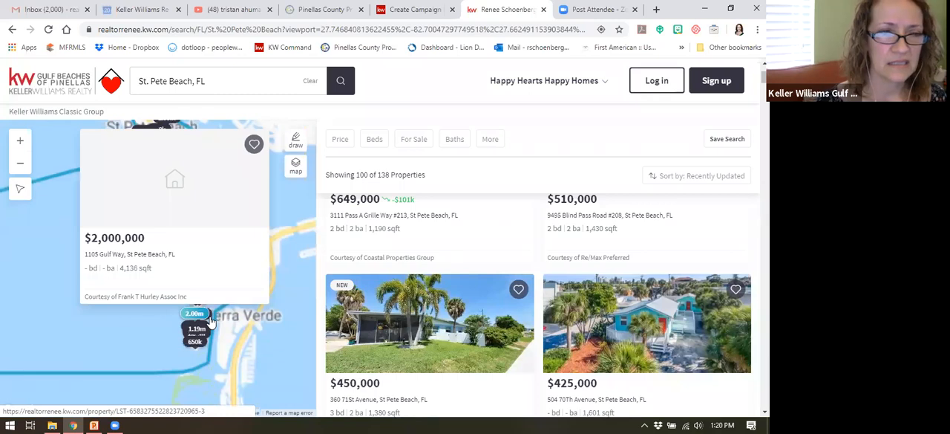
scroll(211, 320, up, 1)
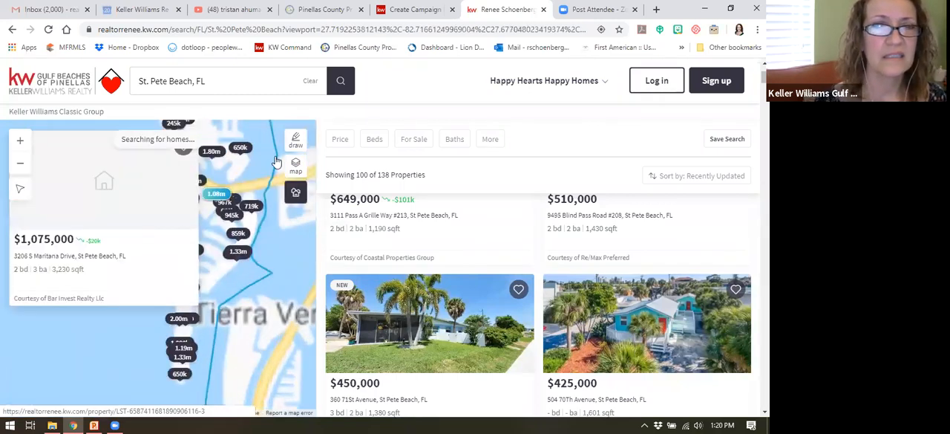
Step: Search the agent's website for the Pass-a-Grille listing by its house number and street name
click(311, 81)
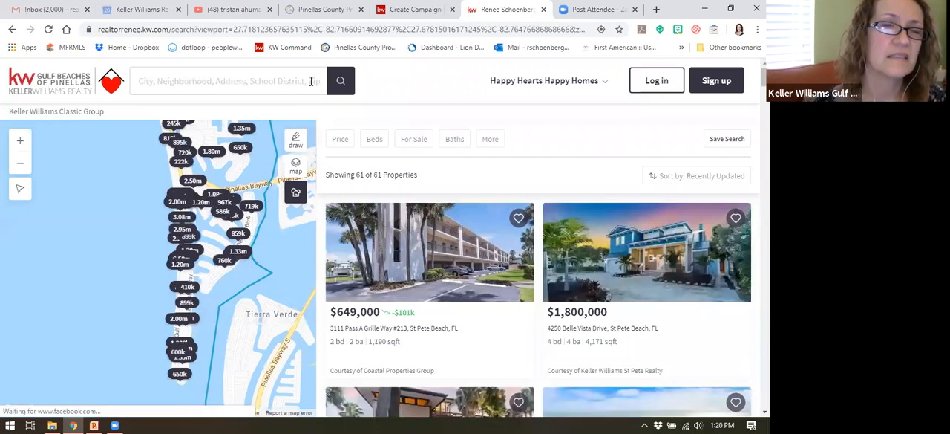
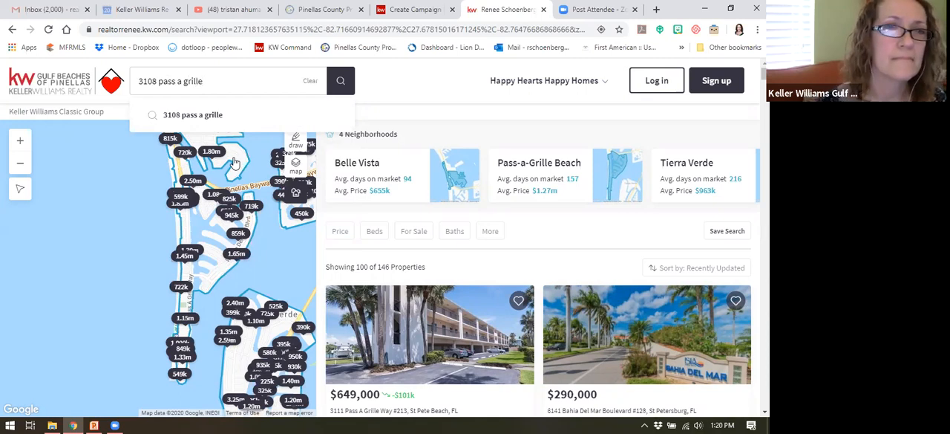
click(340, 80)
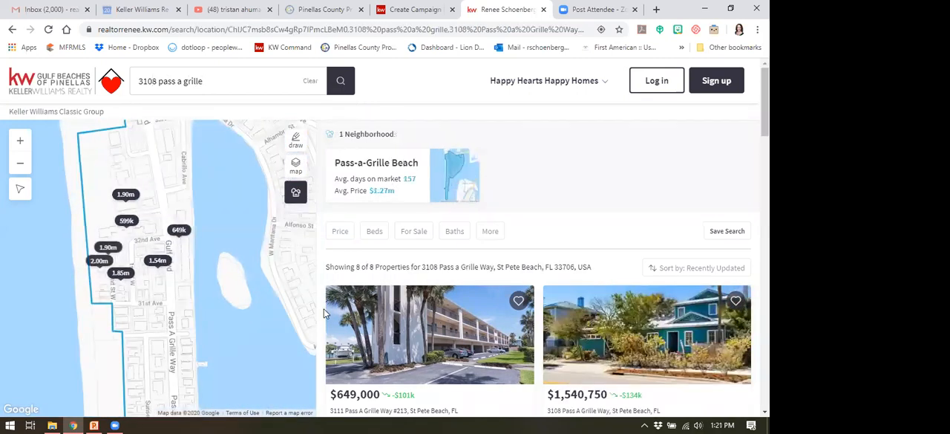
Step: Open the listing of the teal house priced at $1,540,750 and copy its page URL
mouse_move(475, 304)
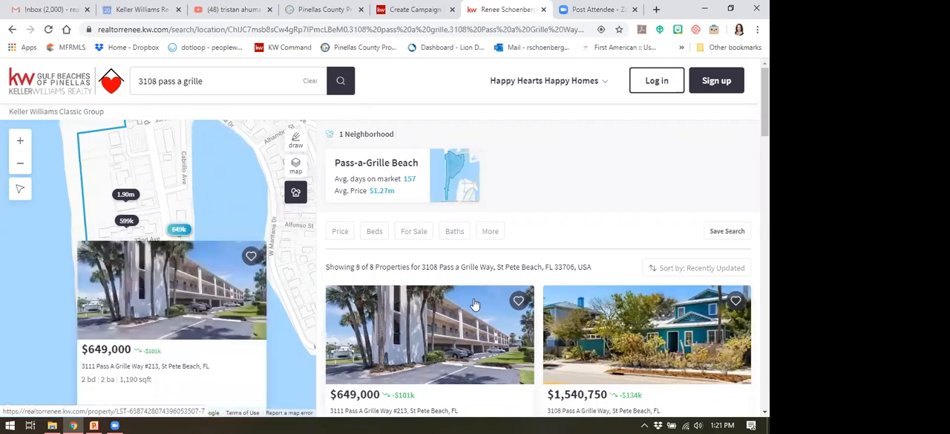
mouse_move(621, 346)
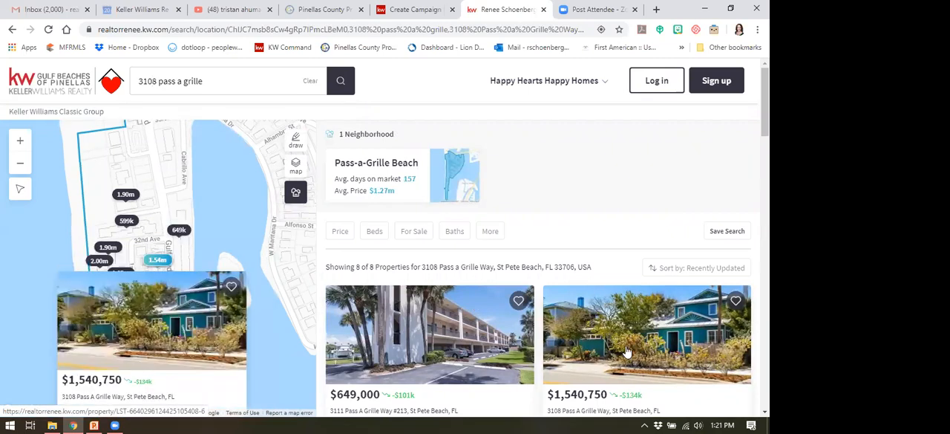
scroll(626, 349, down, 1)
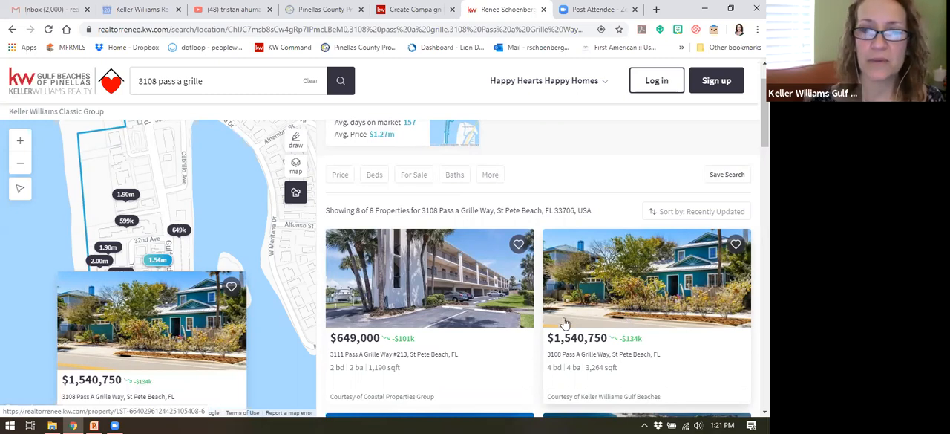
click(633, 315)
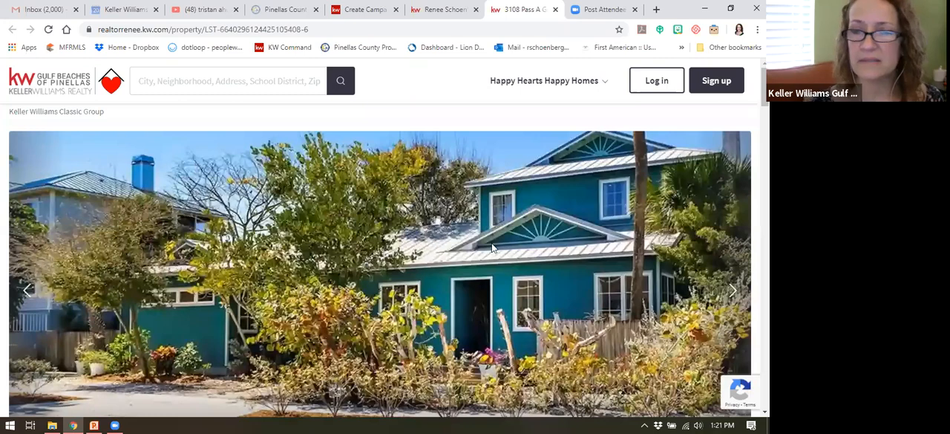
scroll(427, 279, down, 1)
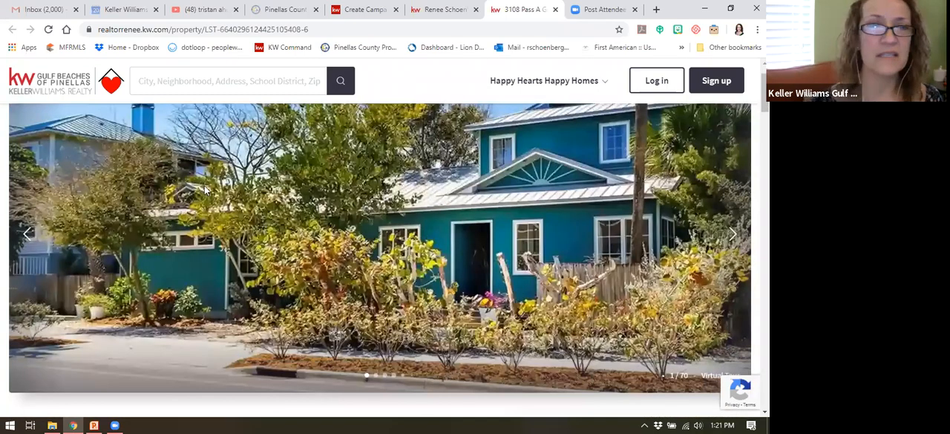
scroll(202, 185, up, 1)
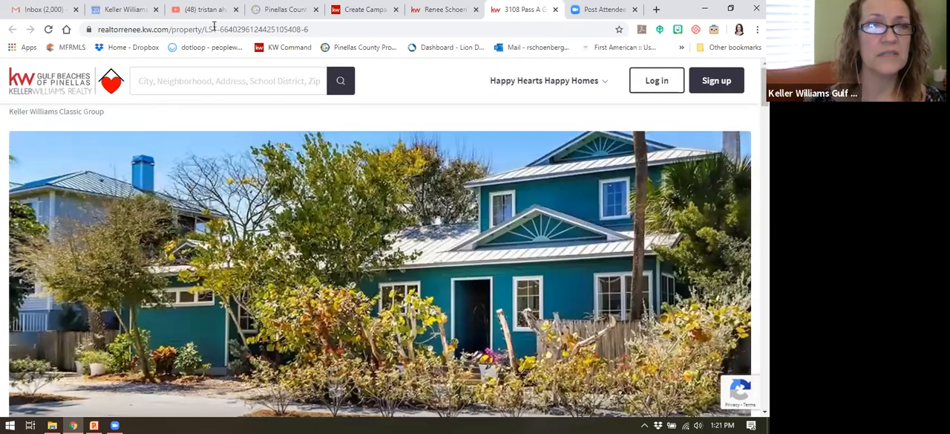
click(210, 29)
key(ctrl+c)
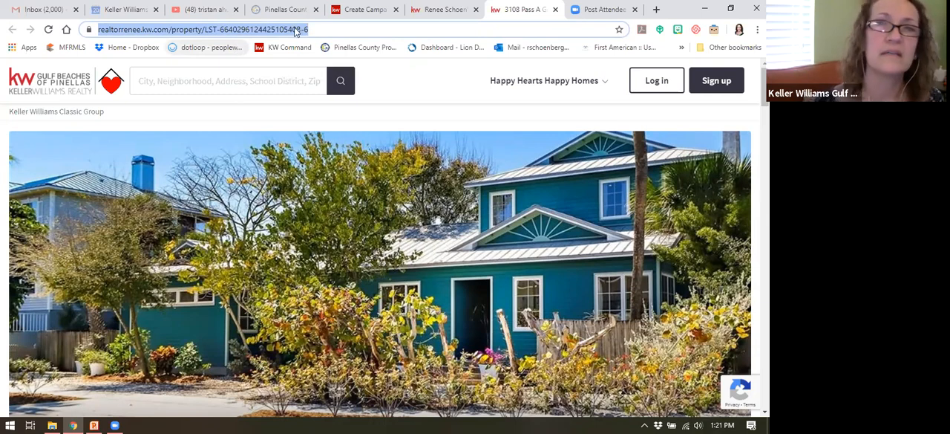
click(470, 17)
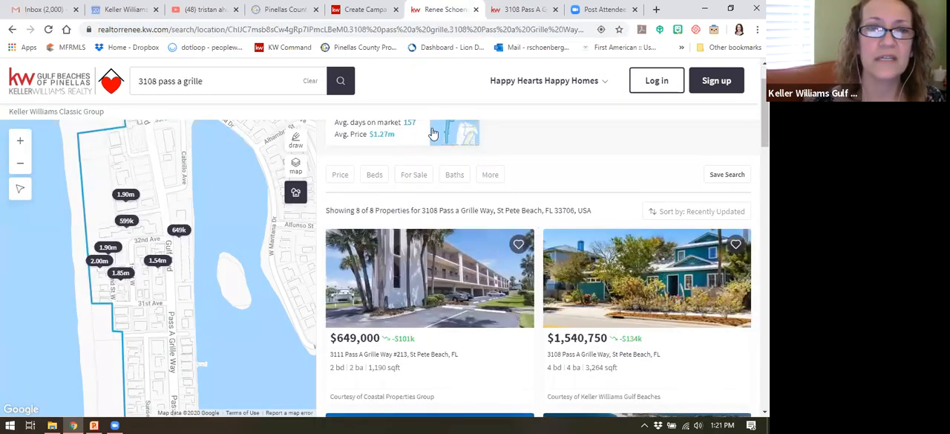
click(365, 9)
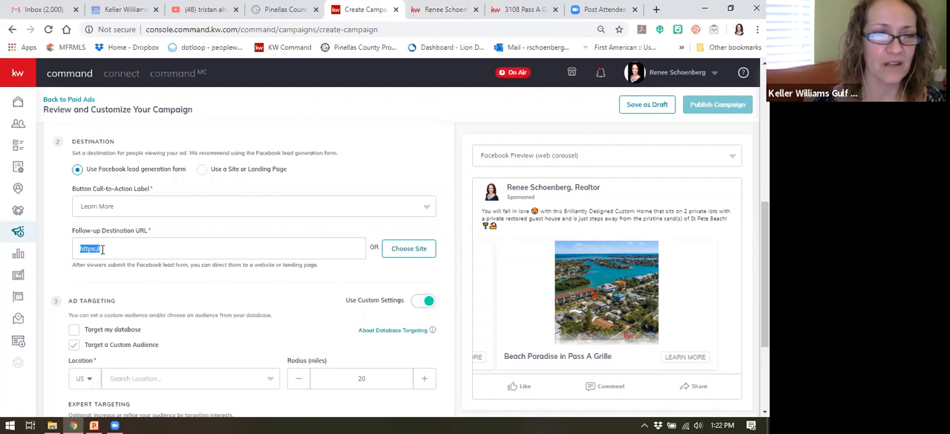
key(ctrl+v)
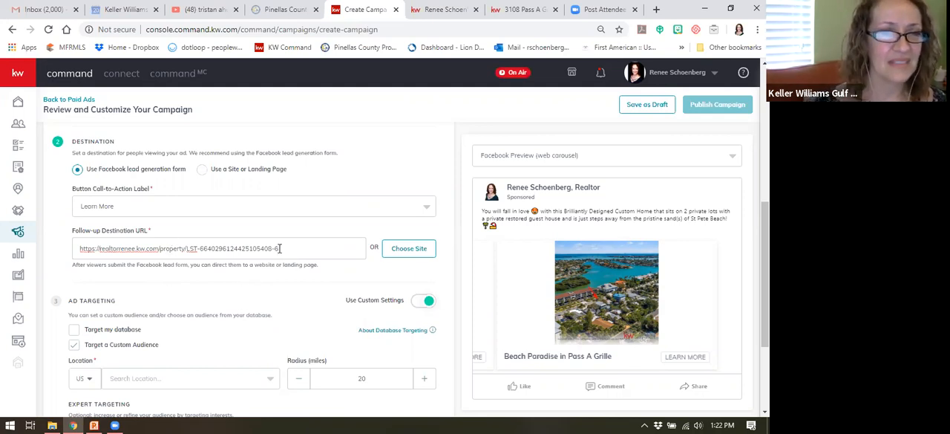
scroll(297, 280, down, 1)
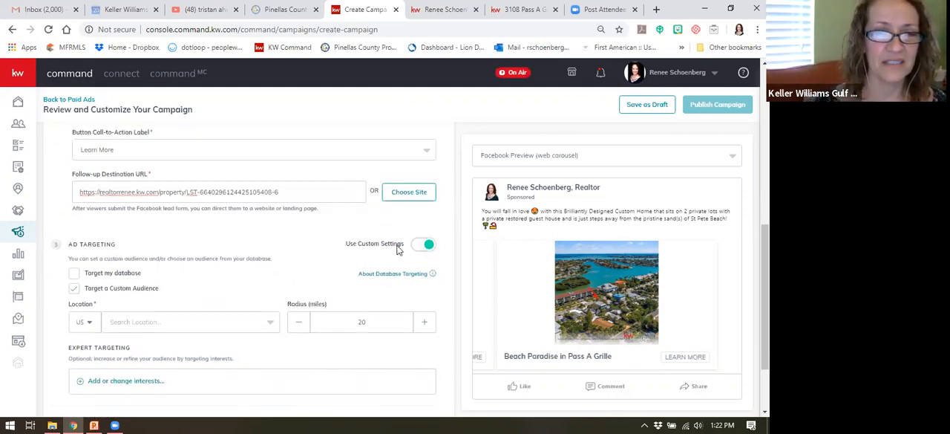
Step: Set the custom audience's location to St. Pete Beach, Florida in the ad targeting
scroll(178, 250, down, 1)
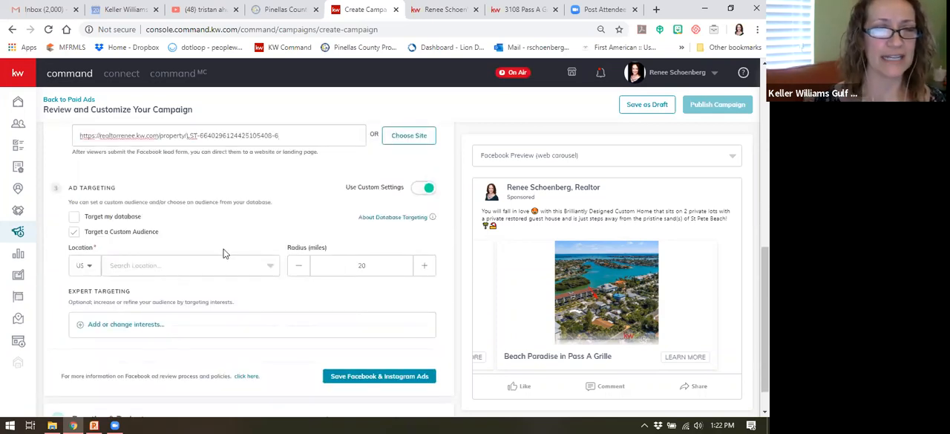
scroll(230, 256, up, 2)
scroll(240, 284, down, 1)
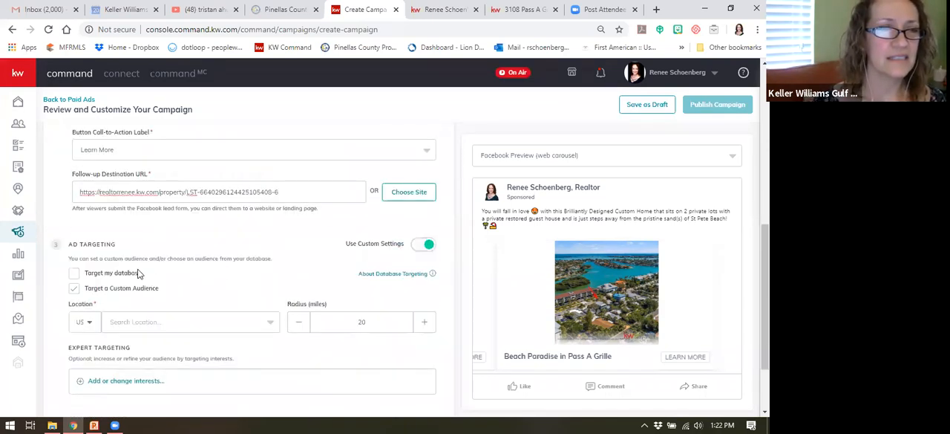
scroll(180, 243, down, 2)
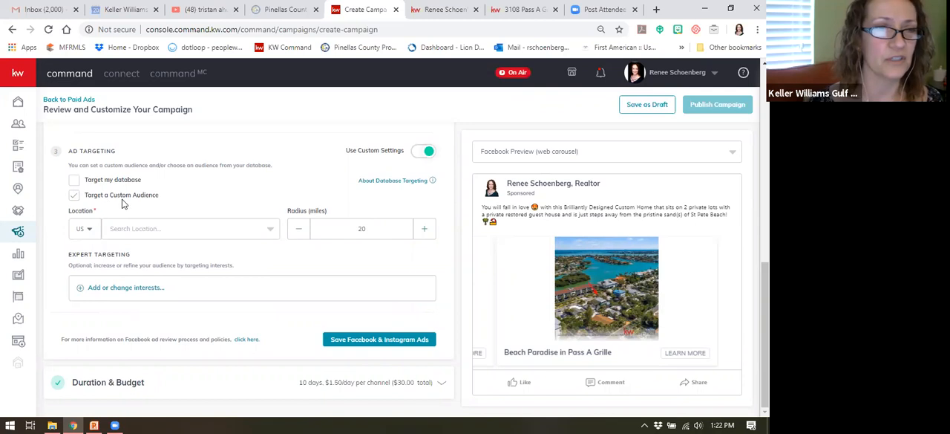
click(75, 196)
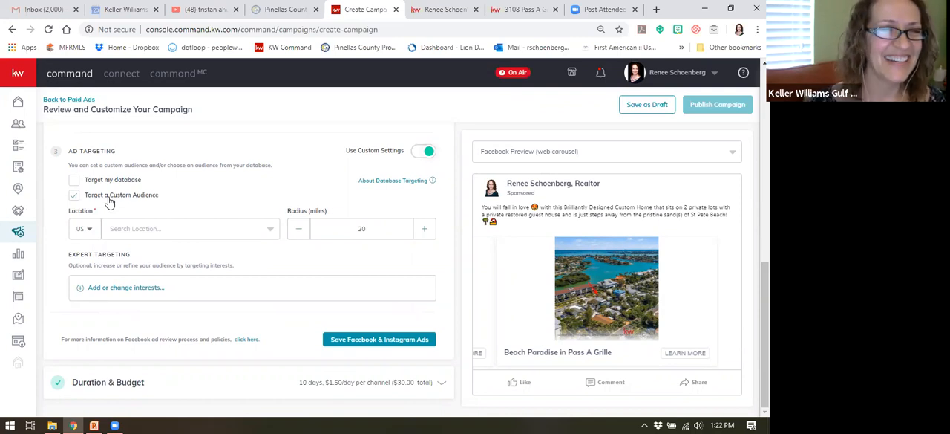
click(130, 230)
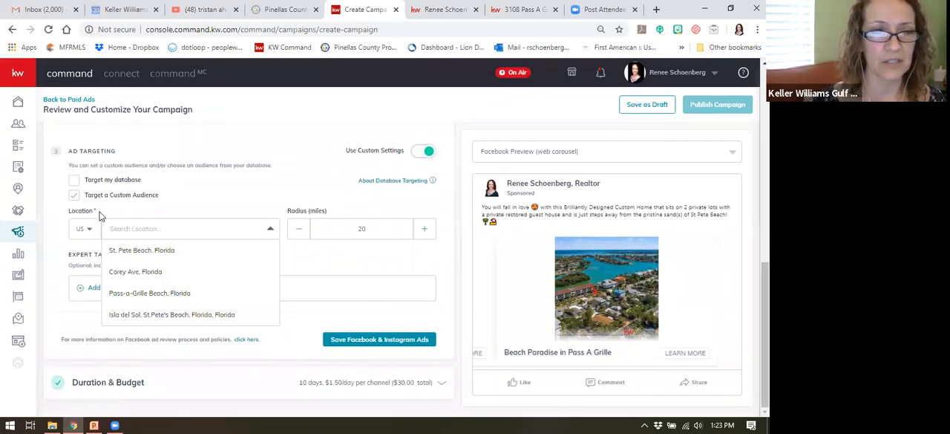
click(151, 252)
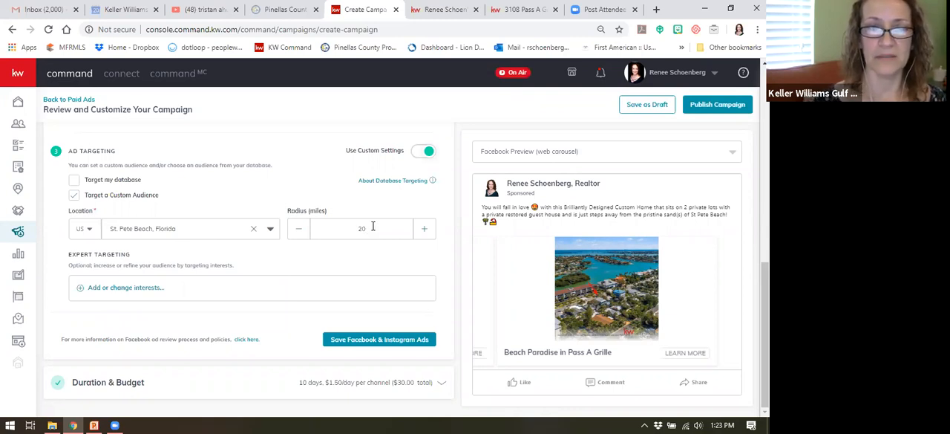
Step: Set the targeting radius around the chosen location to 50 miles
drag(371, 229, 347, 228)
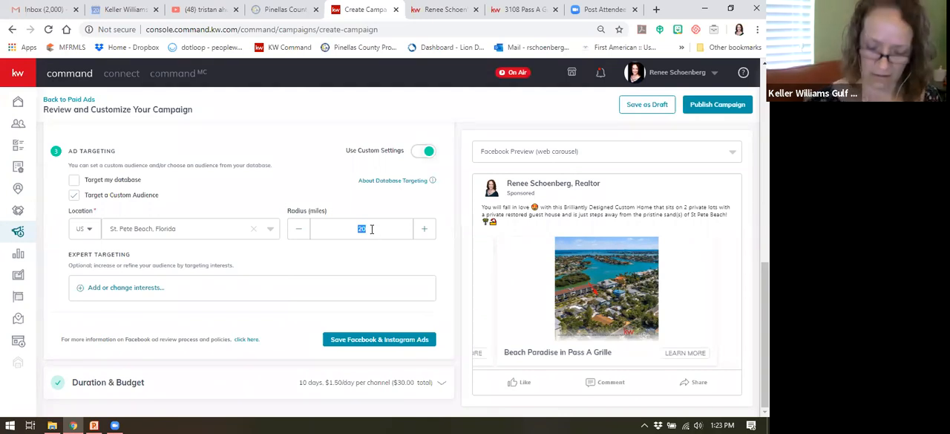
text(50)
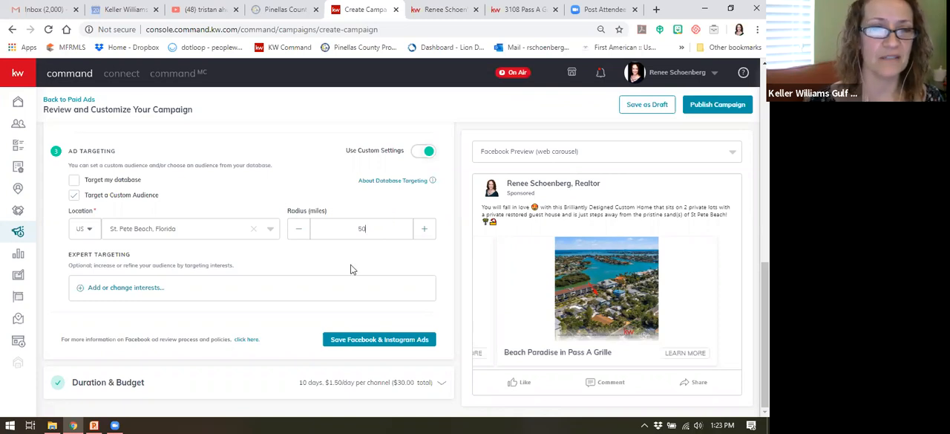
click(375, 230)
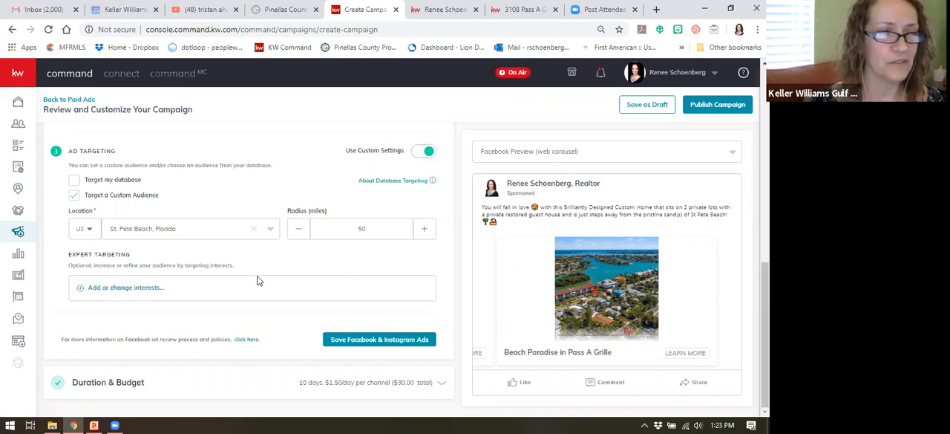
Step: Add the Zillow interest to the campaign's expert targeting and save the selection
click(139, 289)
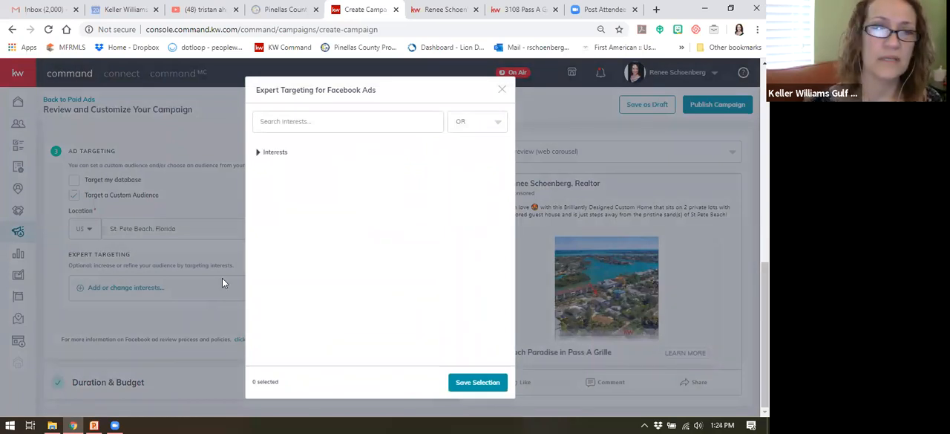
click(327, 122)
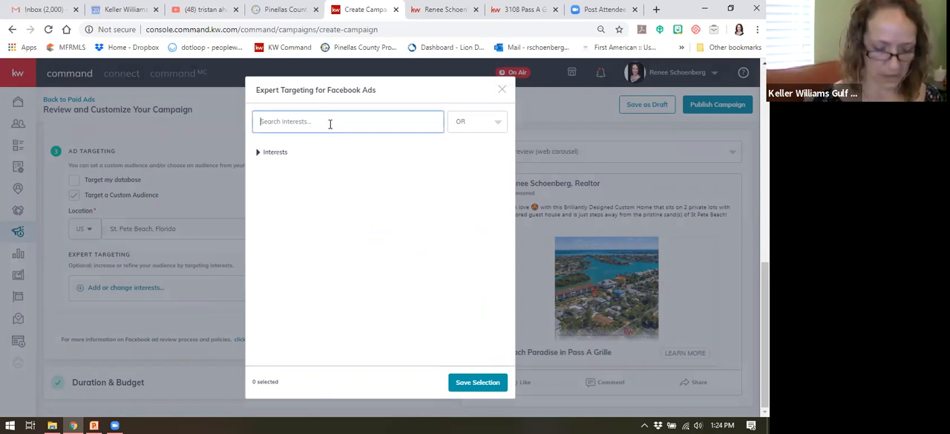
text(zillow)
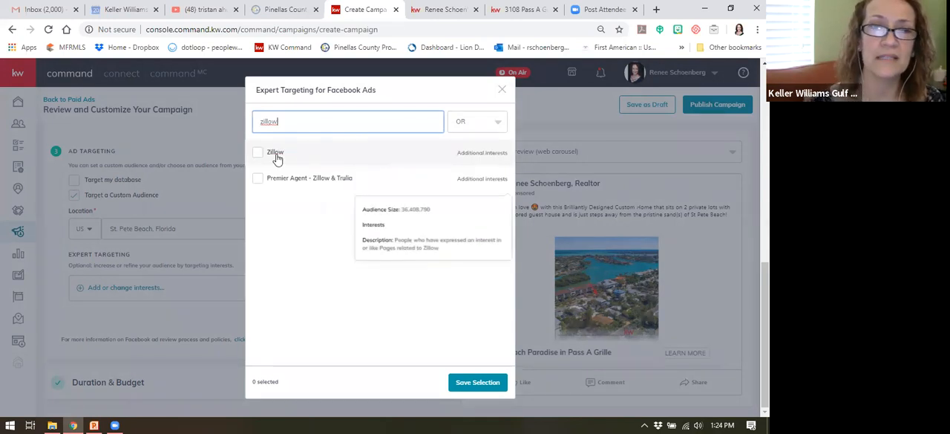
click(259, 153)
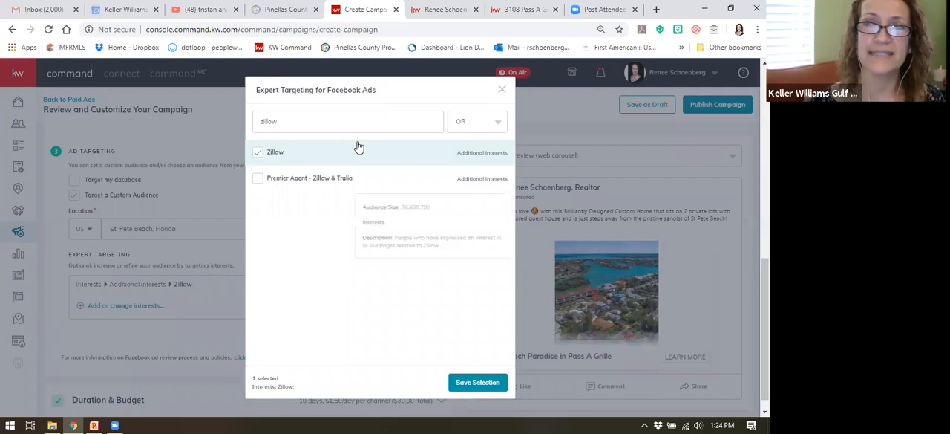
mouse_move(291, 184)
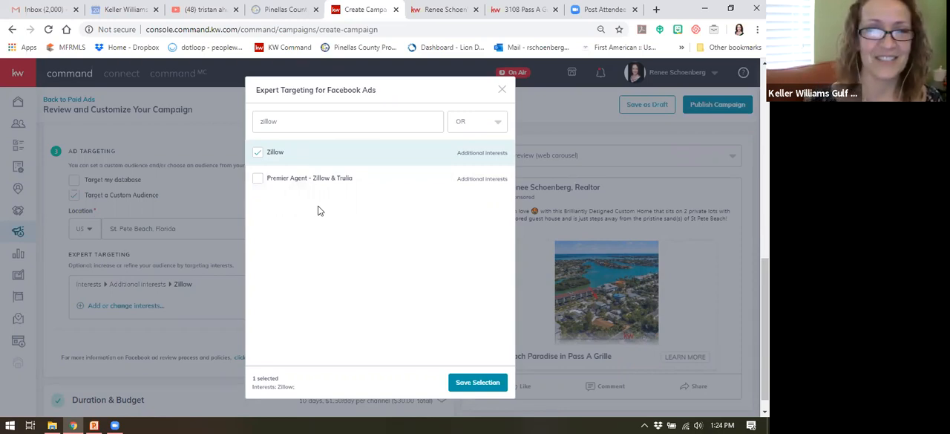
mouse_move(333, 181)
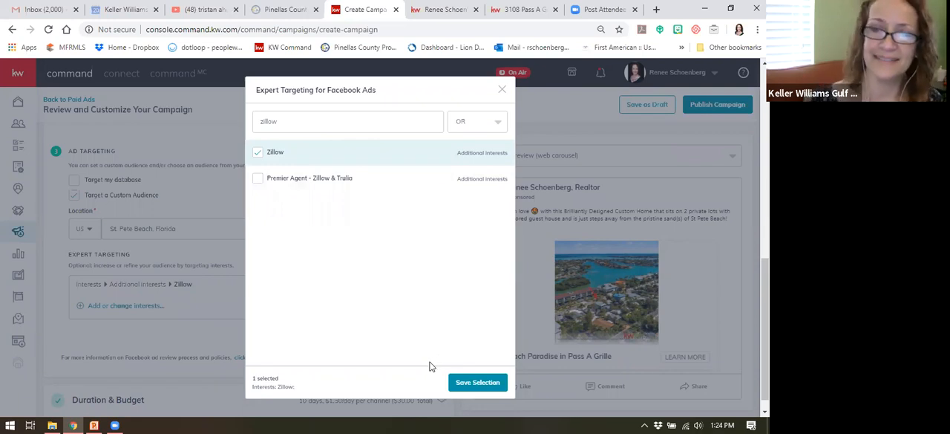
click(478, 382)
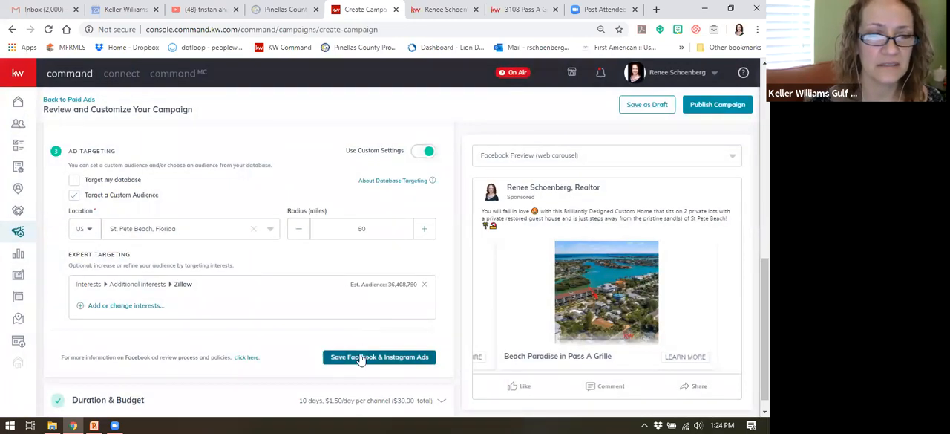
Step: Reopen the expert targeting interests and add realtor.com
click(157, 304)
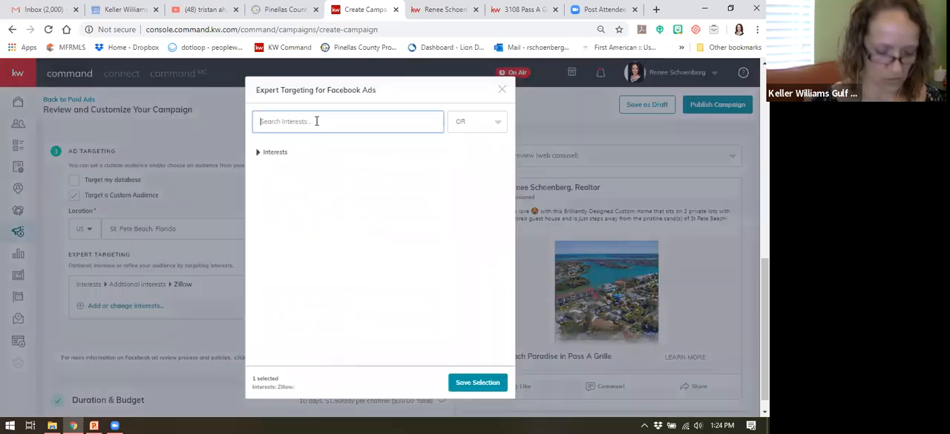
text(realt)
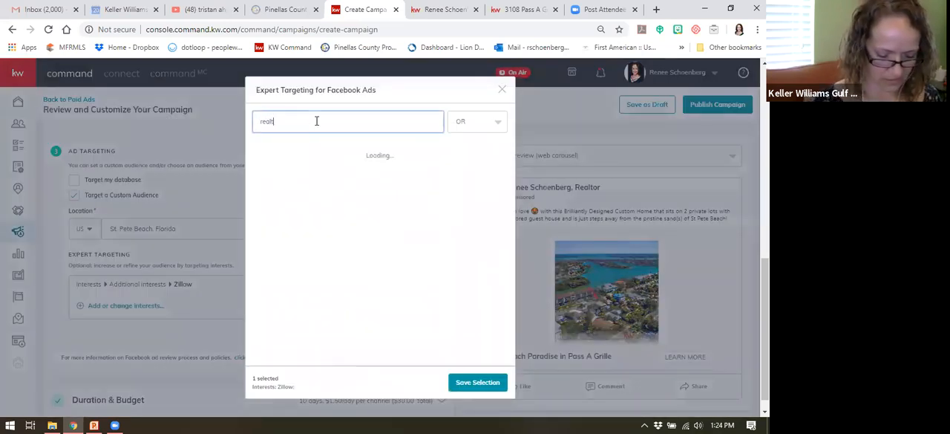
text(or.com)
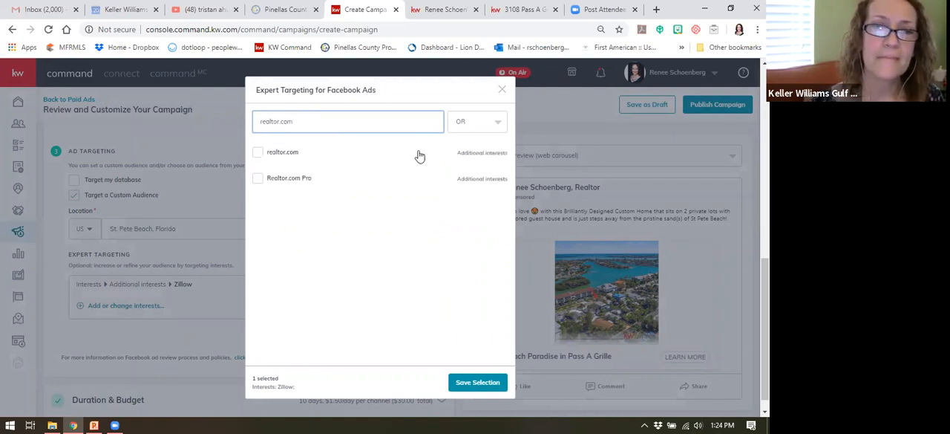
click(259, 154)
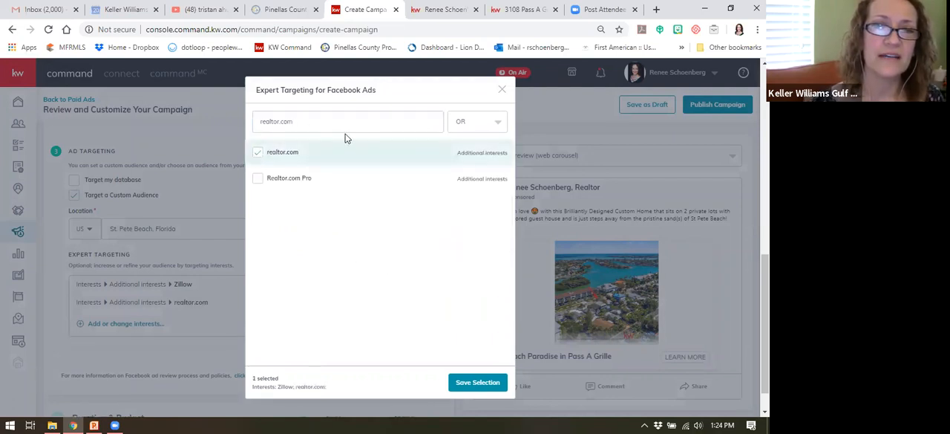
Step: Search the interests for homes.com and add Homes.com to the expert targeting
triple_click(299, 123)
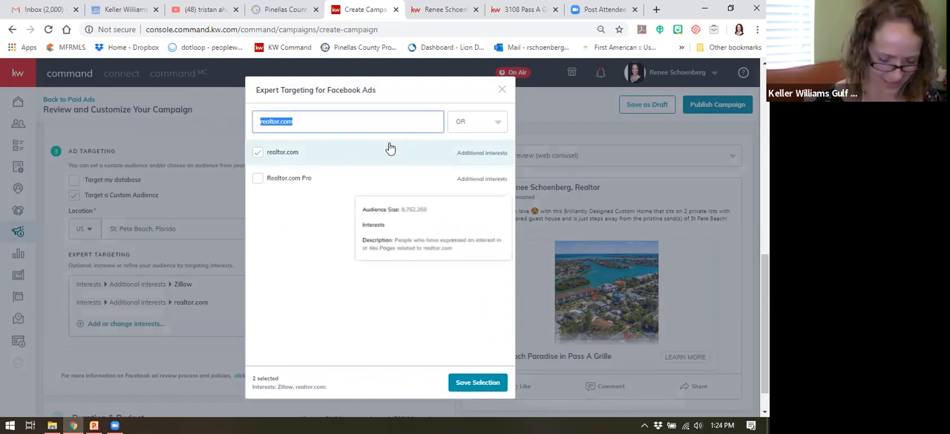
text(homes)
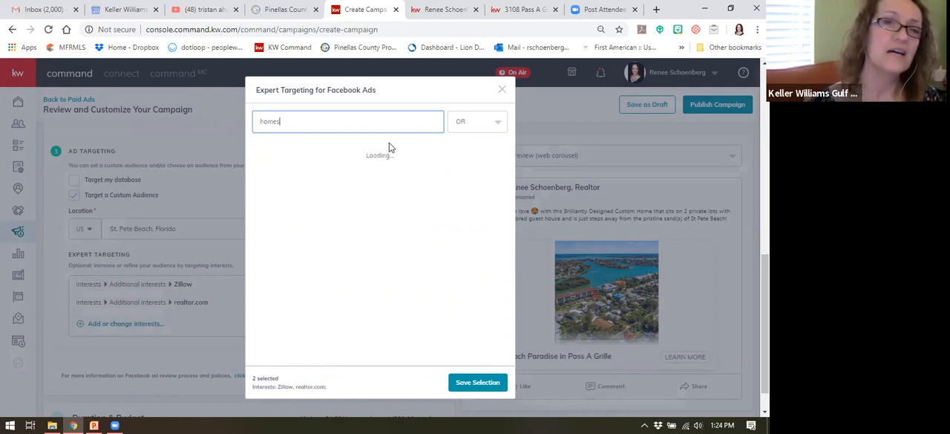
text(.com)
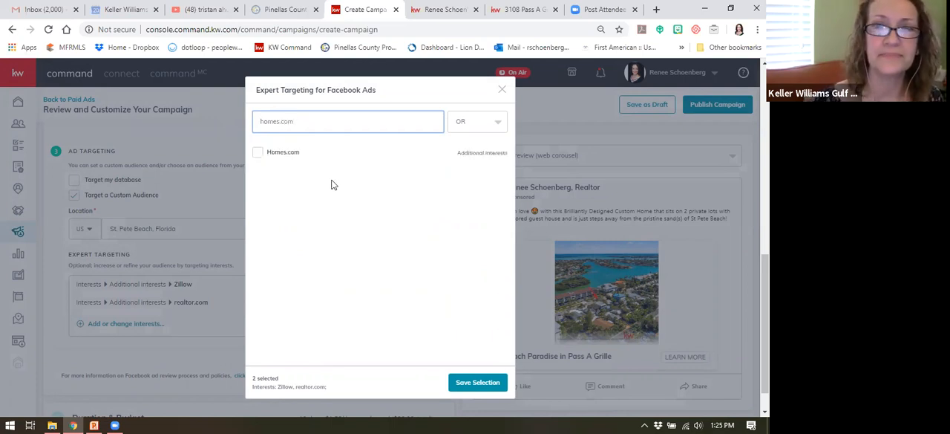
click(260, 154)
Step: Search the interests for luxury and add Luxury property to the expert targeting
click(312, 122)
drag(312, 122, 211, 125)
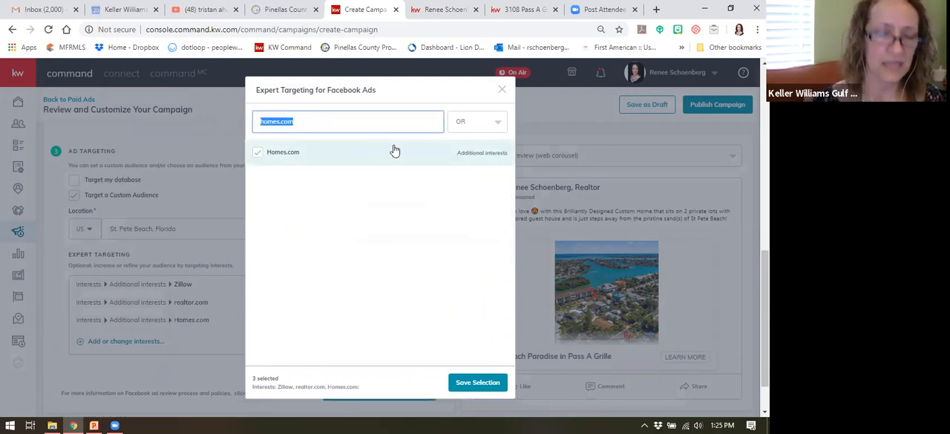
text(lusury)
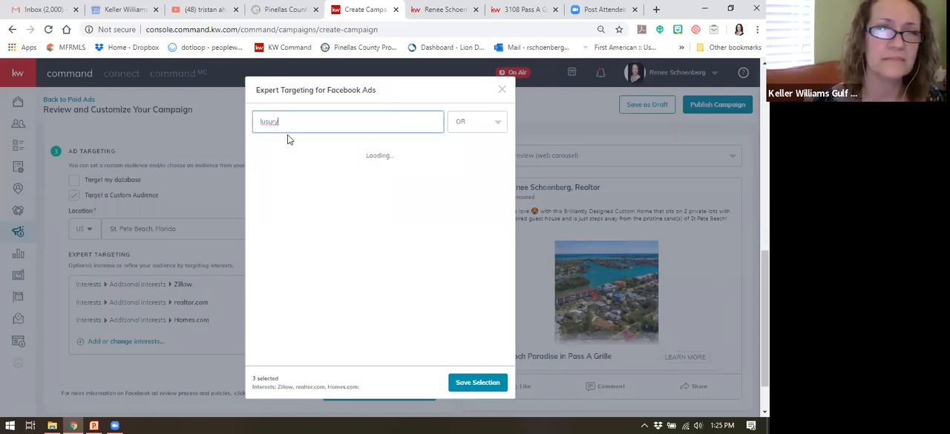
key(BackSpace)
key(BackSpace)
key(BackSpace)
key(BackSpace)
text(xury)
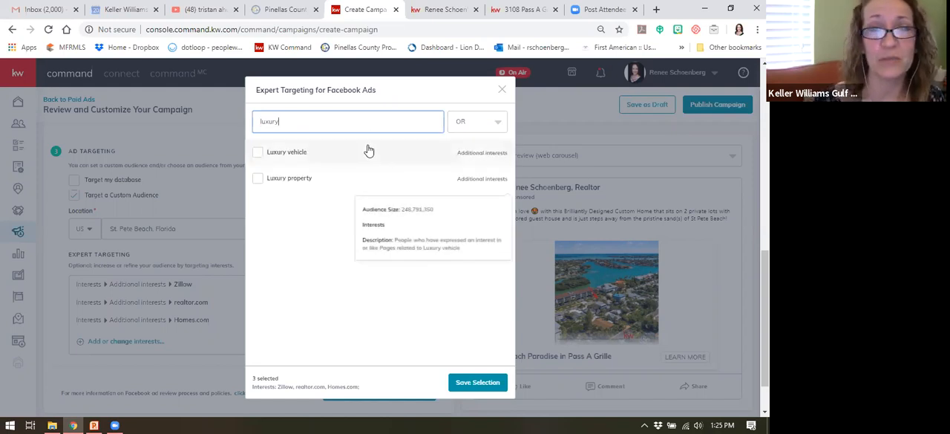
click(256, 178)
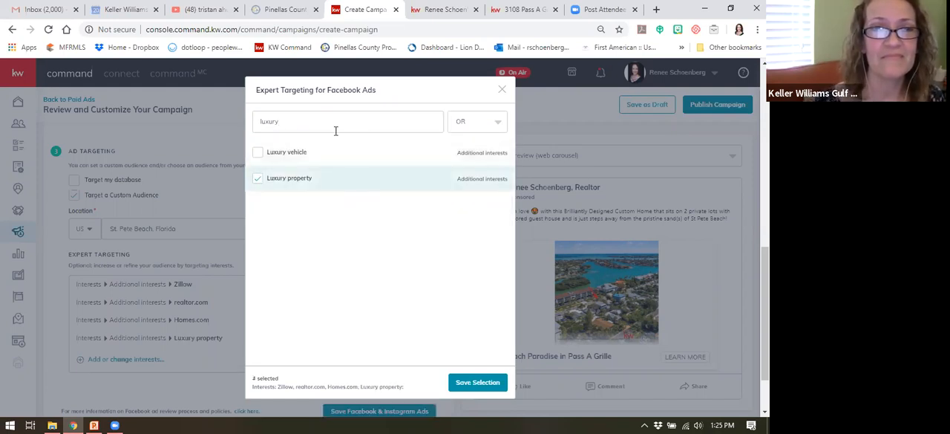
Step: Try searching the interests for beach and turlia, and clear the search text
drag(284, 121, 254, 125)
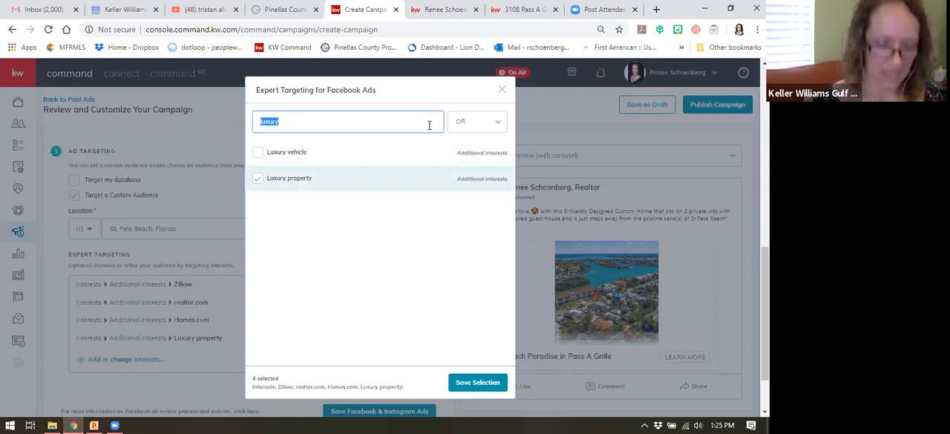
text(beach)
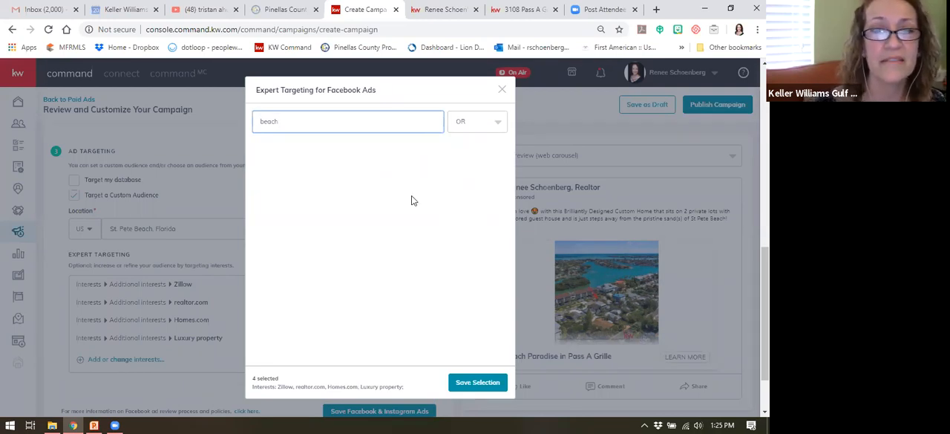
double_click(269, 122)
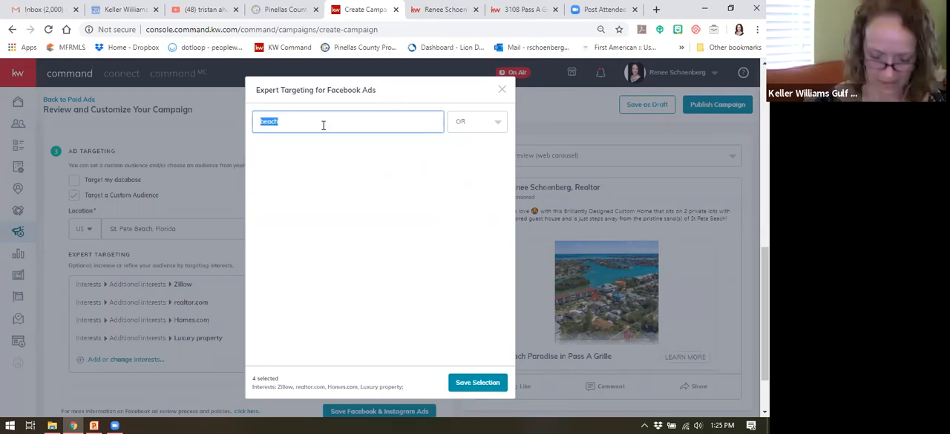
key(BackSpace)
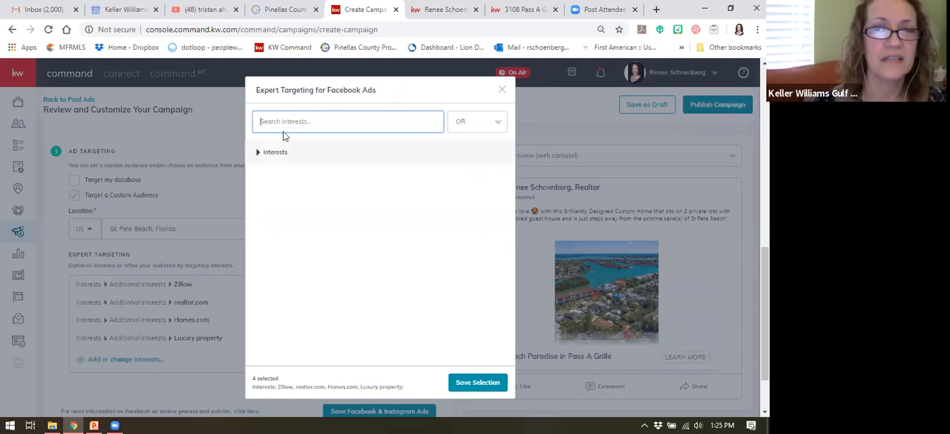
text(turtle)
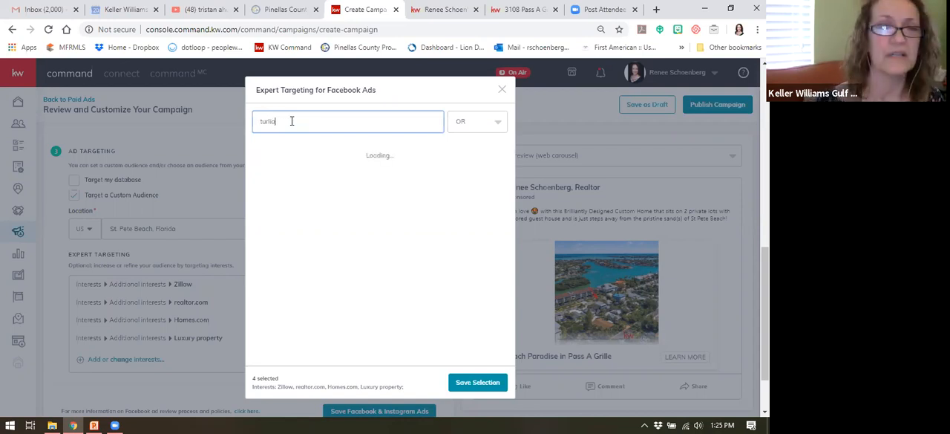
drag(308, 121, 261, 121)
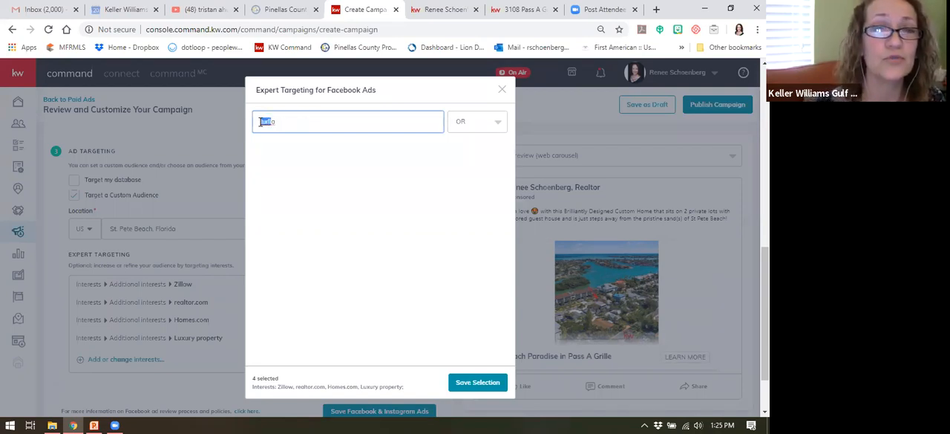
text(b)
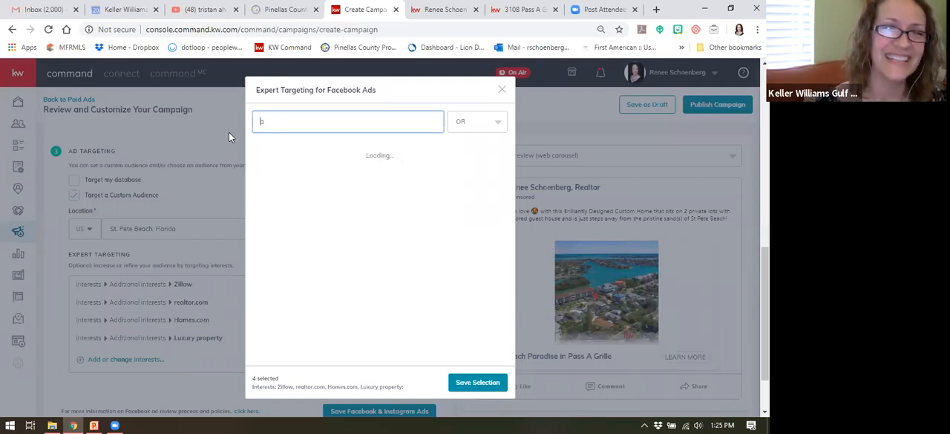
key(BackSpace)
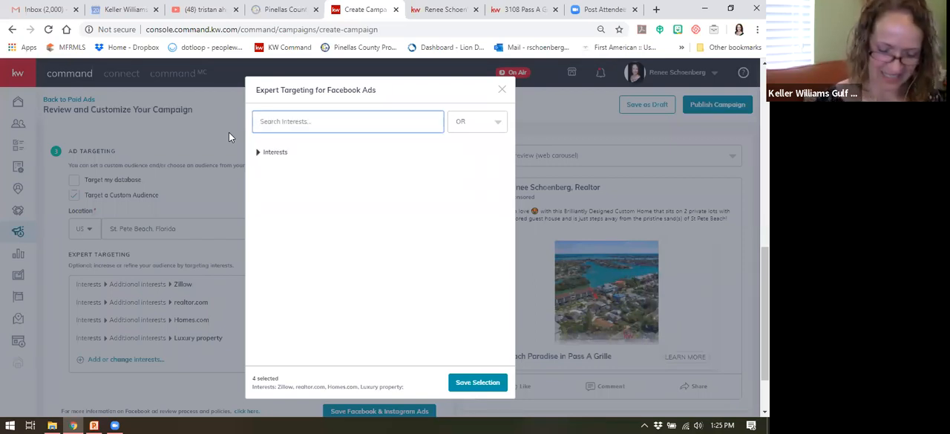
Step: Search the interests for trulia, add Trulia to the expert targeting, and save the Facebook and Instagram ad settings
text(trulia)
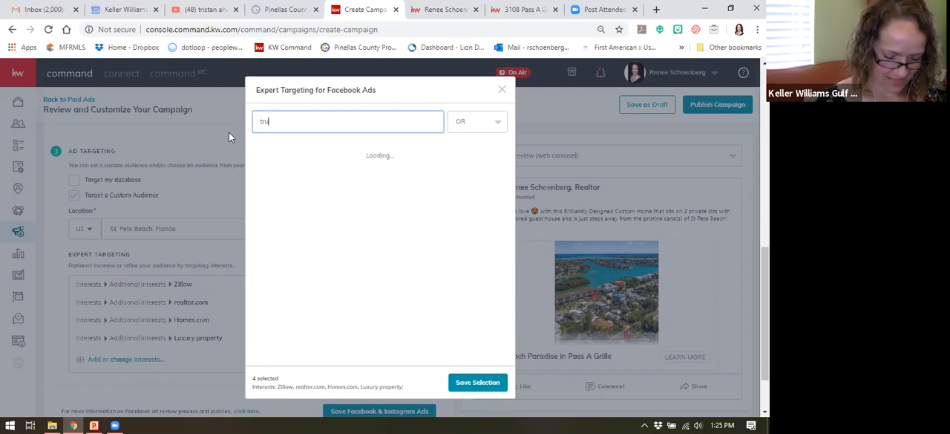
click(263, 154)
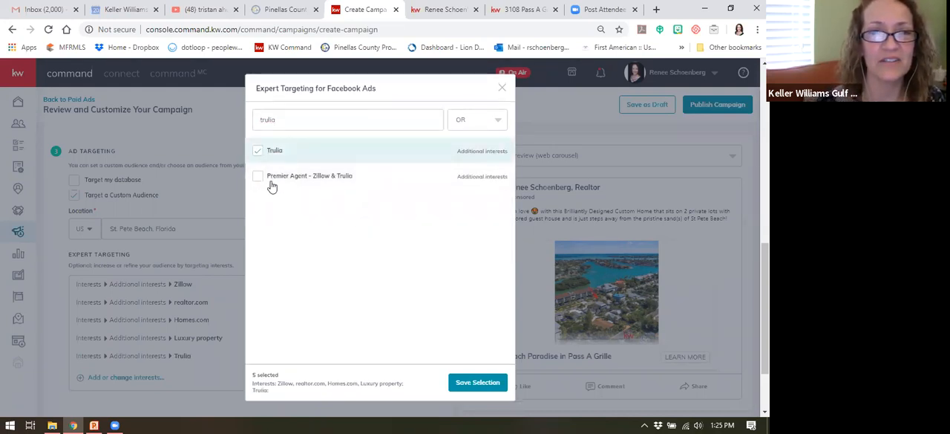
click(470, 387)
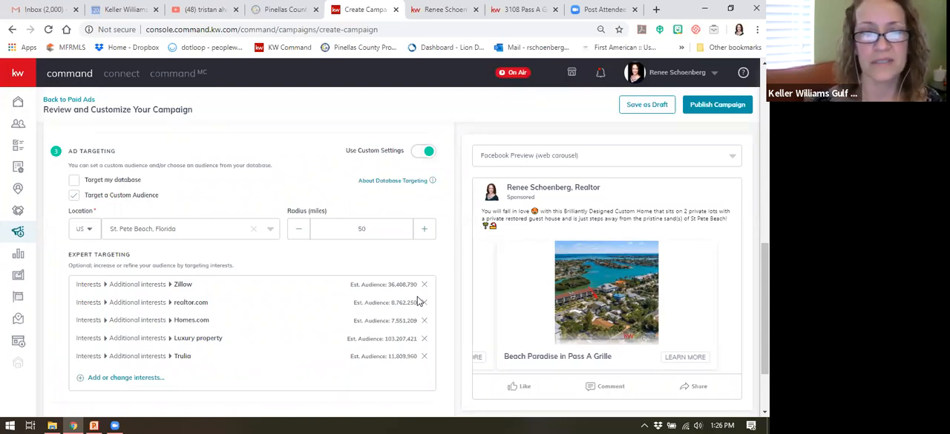
scroll(367, 334, down, 2)
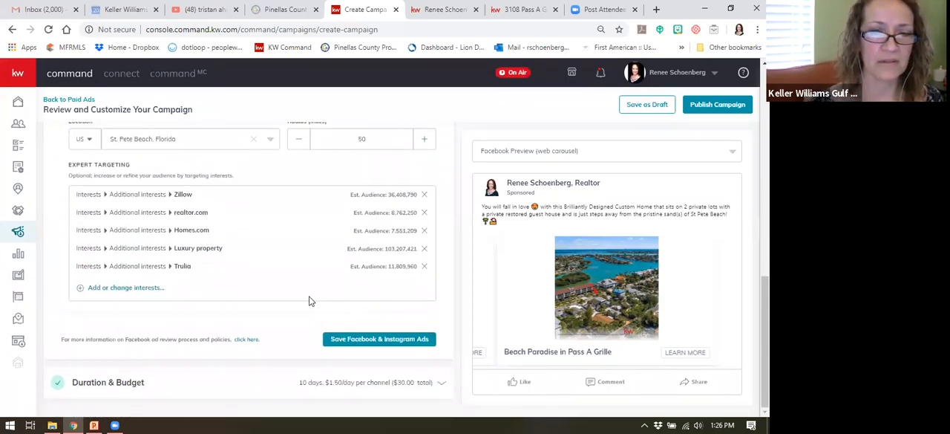
click(362, 340)
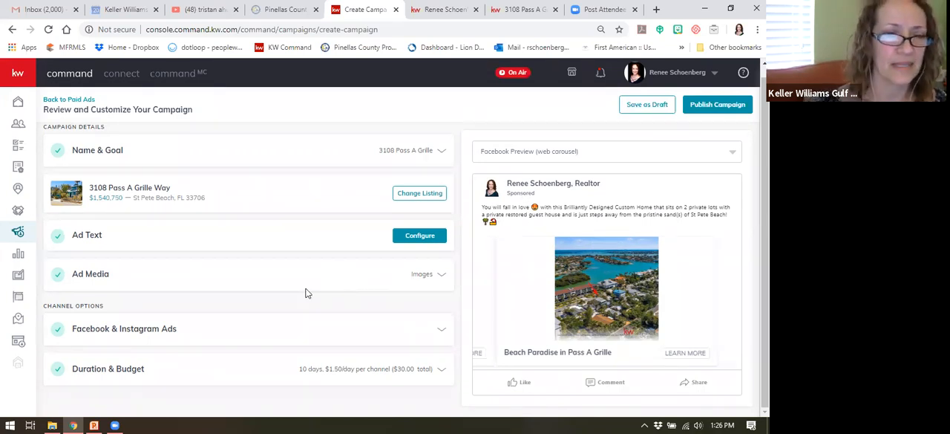
Step: Turn on automatic placements for the Facebook/Instagram ads in the campaign's duration and budget settings, and save them
click(140, 372)
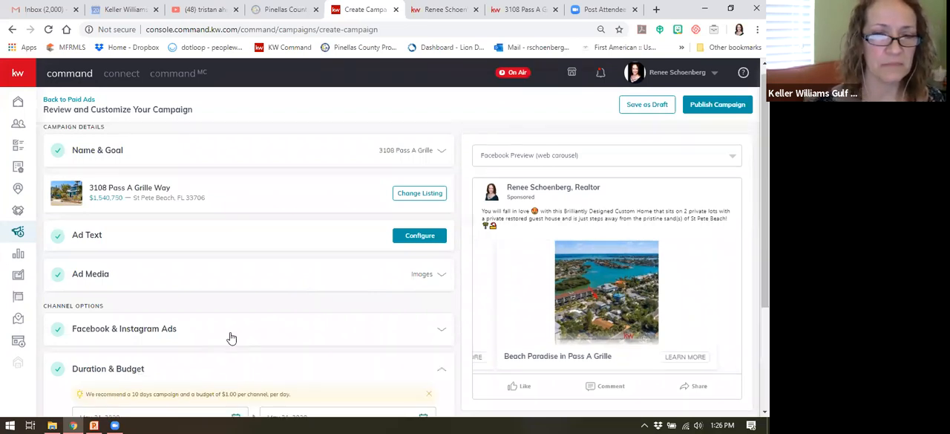
scroll(265, 301, down, 3)
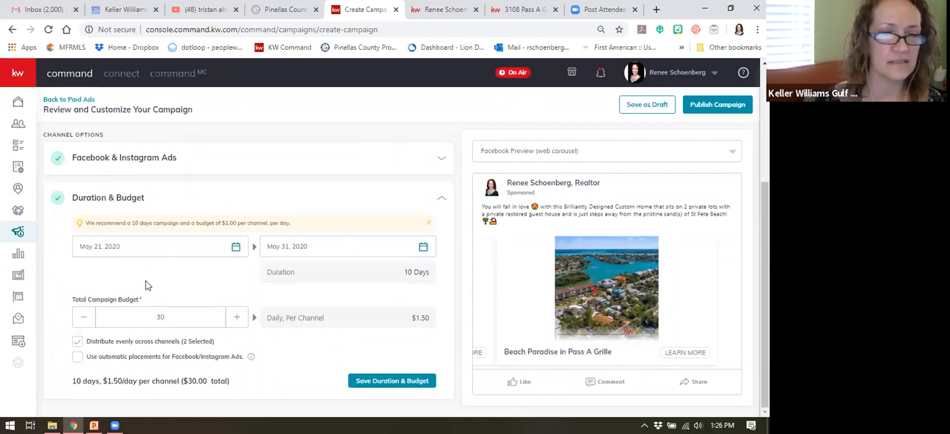
double_click(161, 316)
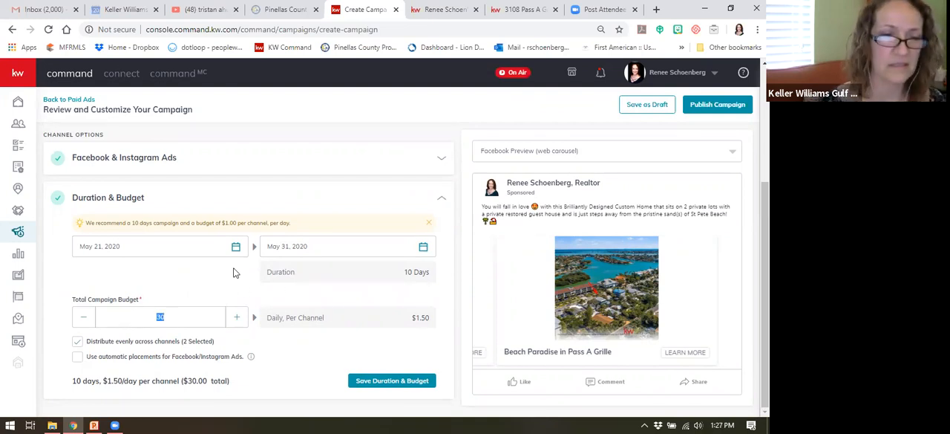
click(233, 297)
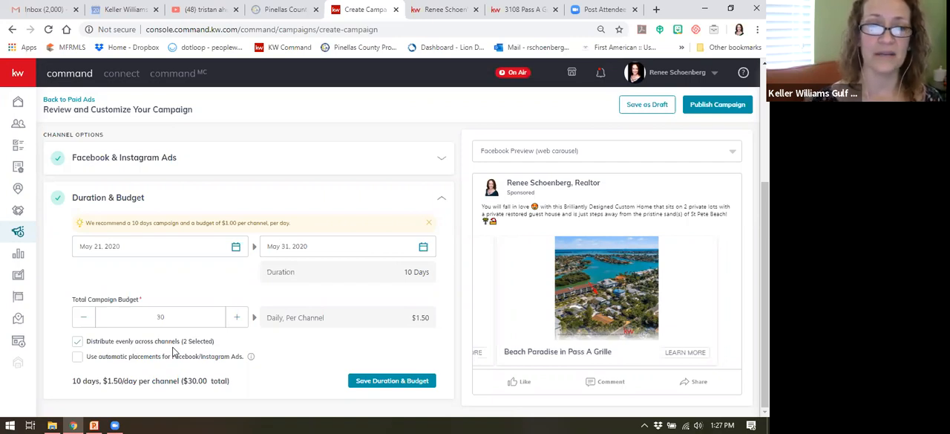
click(78, 359)
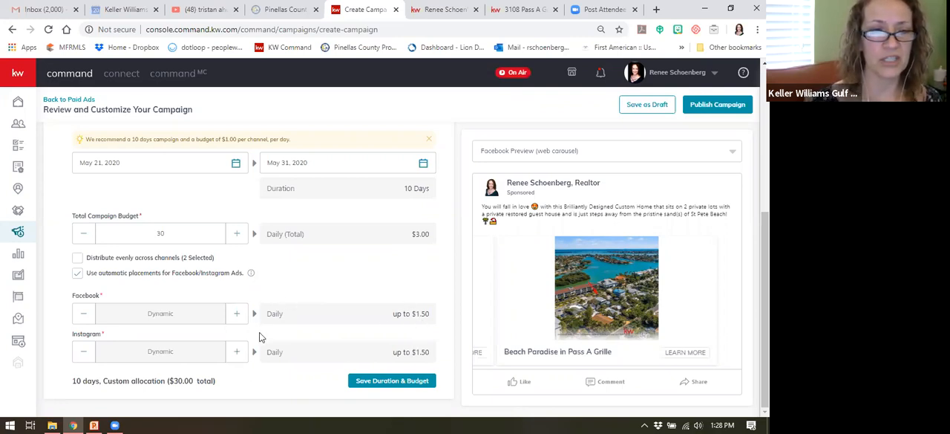
click(390, 383)
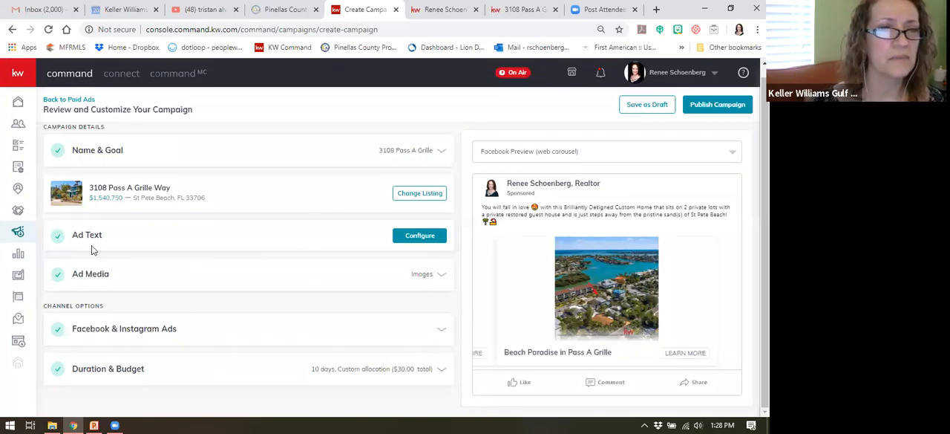
Step: Publish the campaign and create it with the preselected Visa payment profile
scroll(148, 223, up, 1)
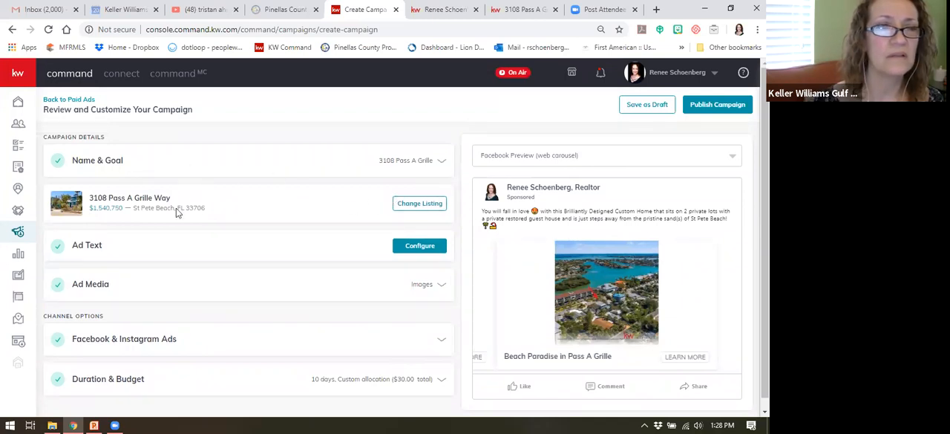
scroll(156, 126, down, 1)
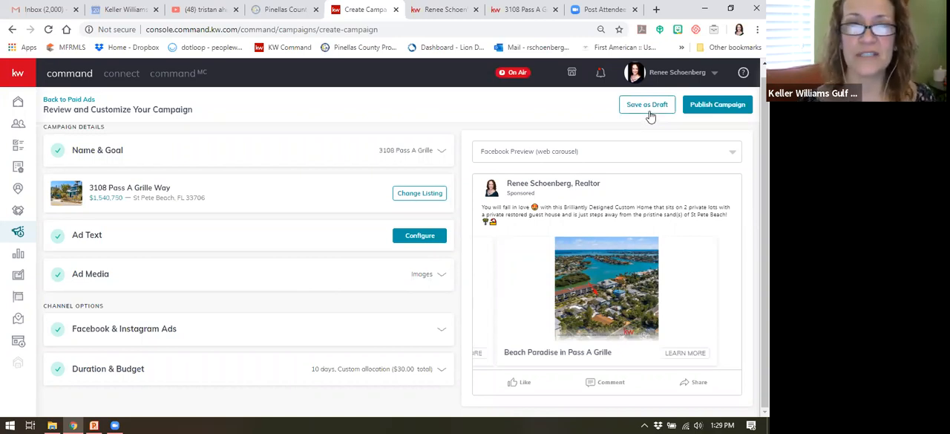
click(718, 105)
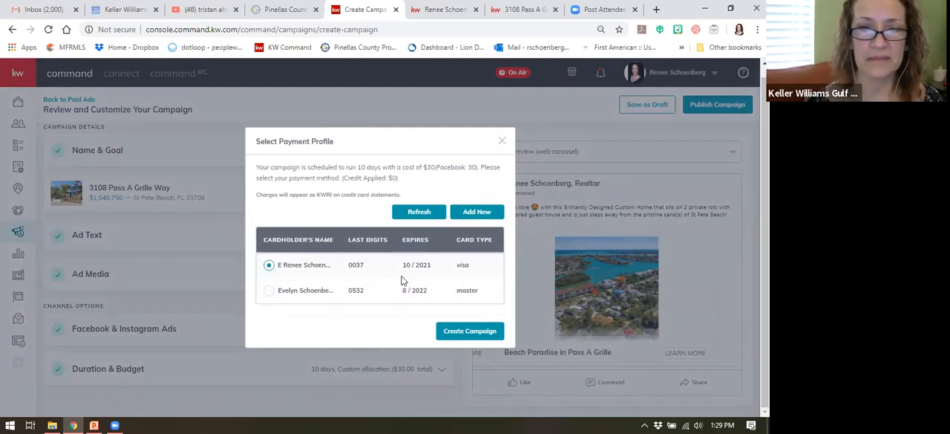
click(471, 332)
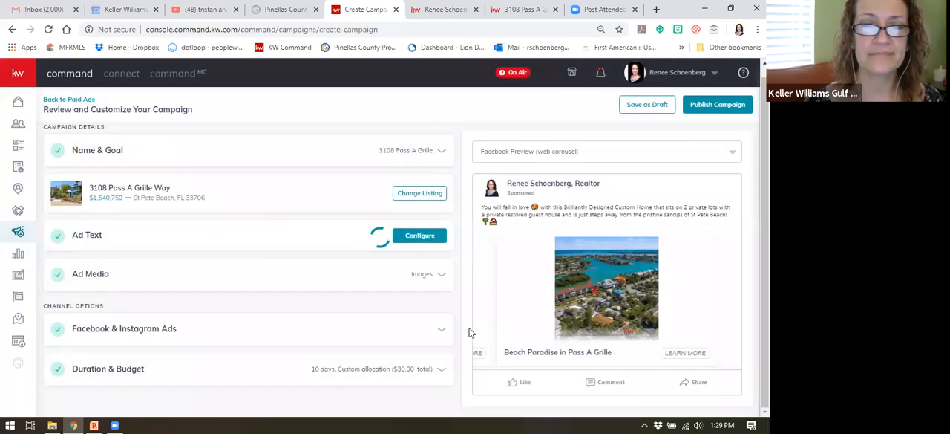
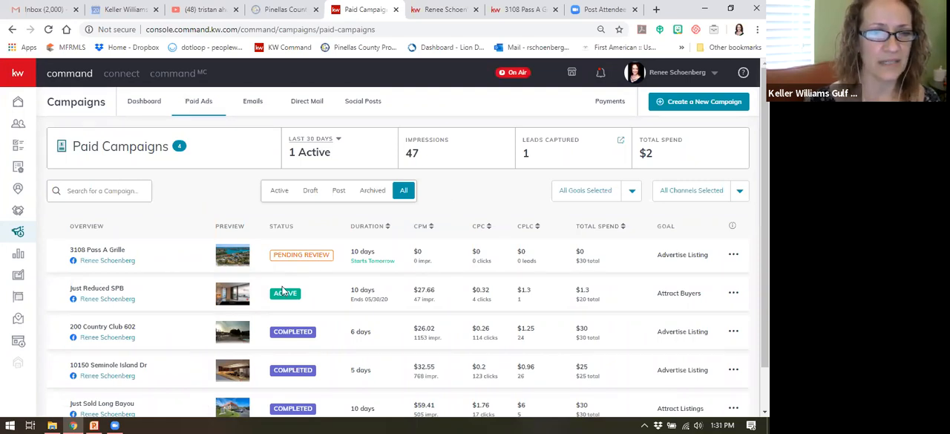
Step: Review the list of paid campaigns and go through the home page to the campaigns dashboard
scroll(282, 286, down, 1)
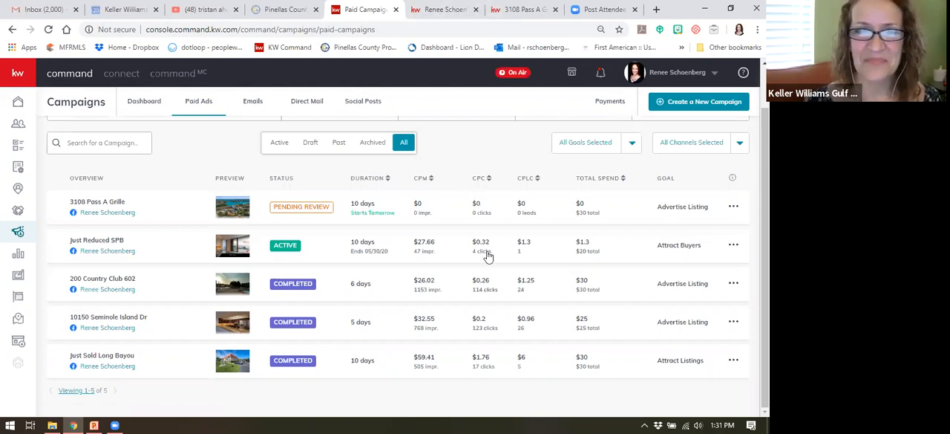
click(18, 107)
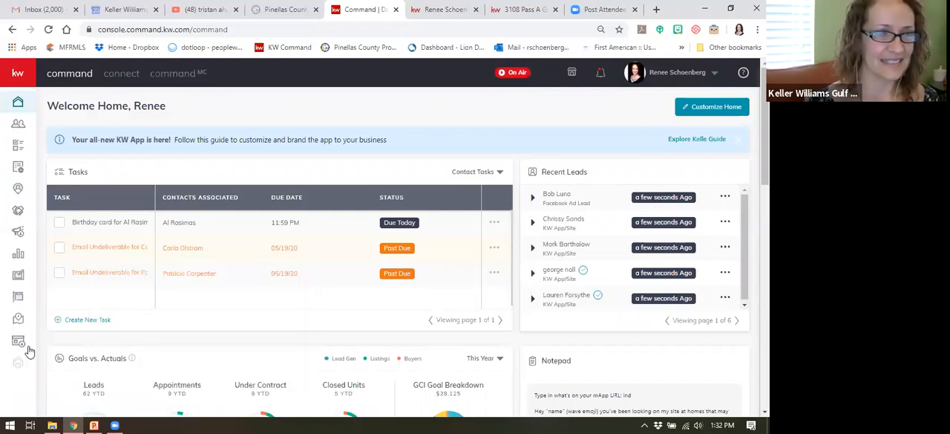
click(18, 234)
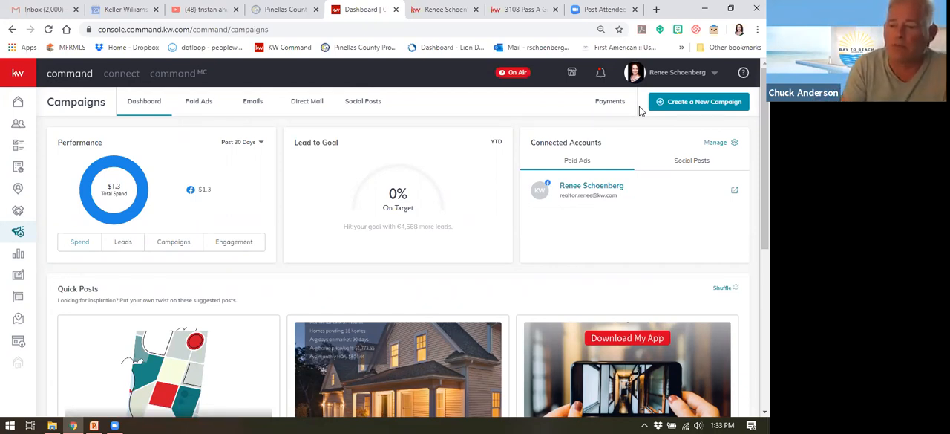
Step: Open the KW App/Site contact third in the recent leads, review the contact's activity timeline, and leave the record
click(20, 103)
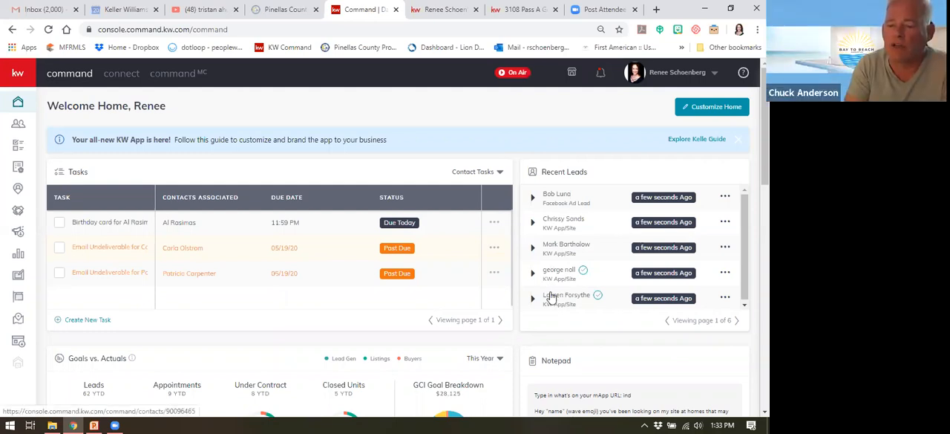
click(570, 245)
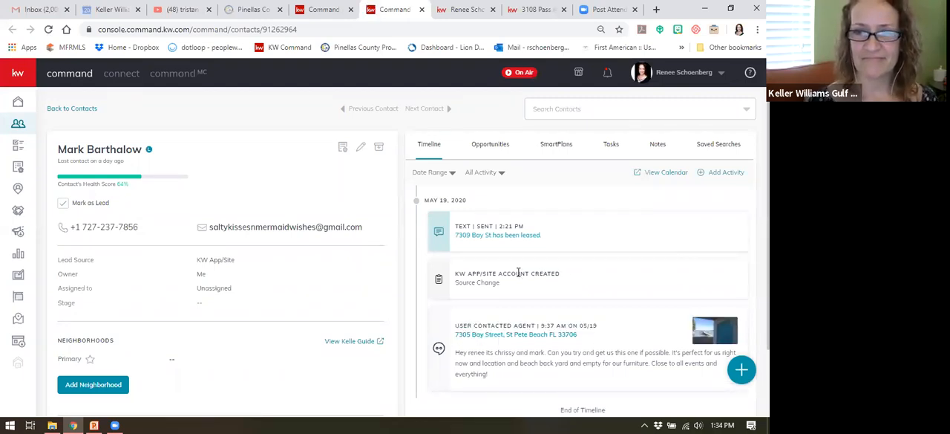
scroll(518, 272, down, 1)
scroll(518, 272, down, 1)
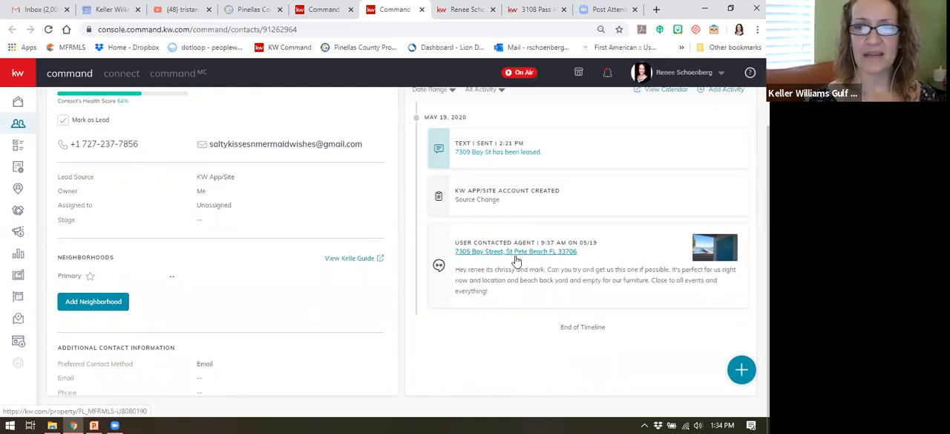
scroll(517, 262, up, 2)
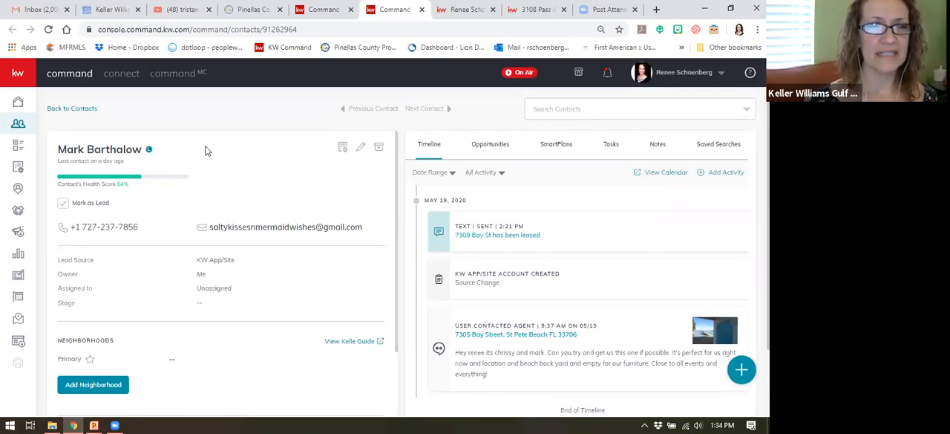
click(69, 110)
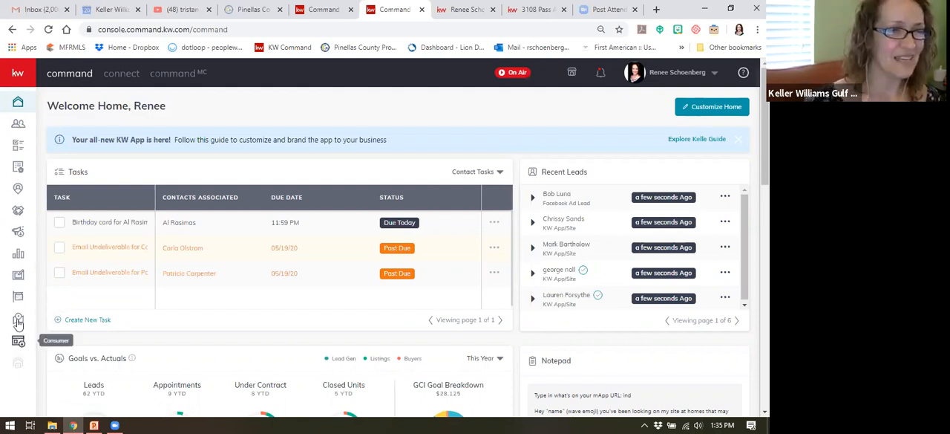
Step: Start a new paid social ad campaign and name it "Luxury Just Reduced"
click(19, 232)
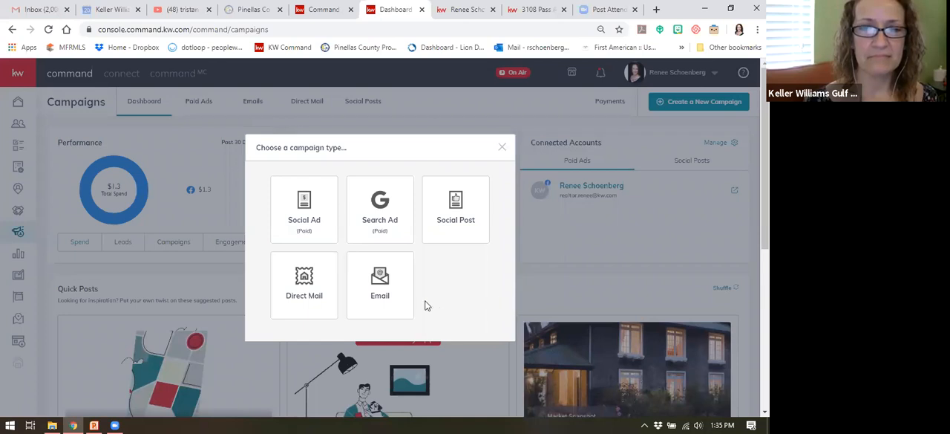
click(443, 224)
click(305, 211)
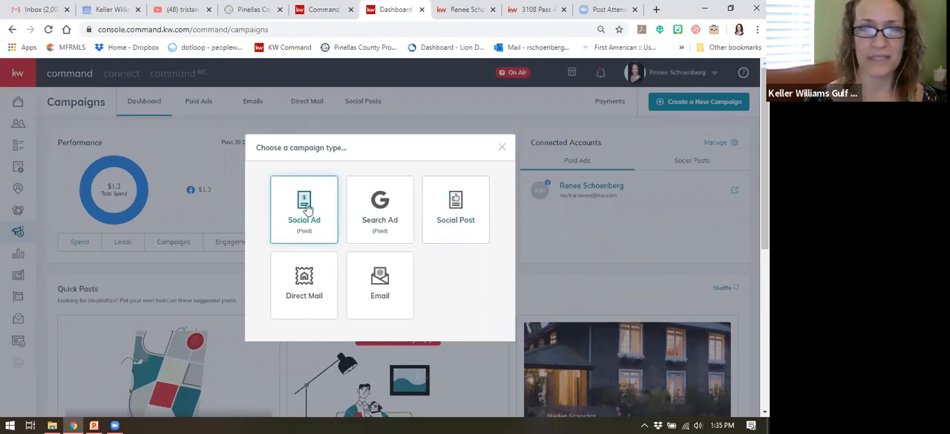
click(307, 210)
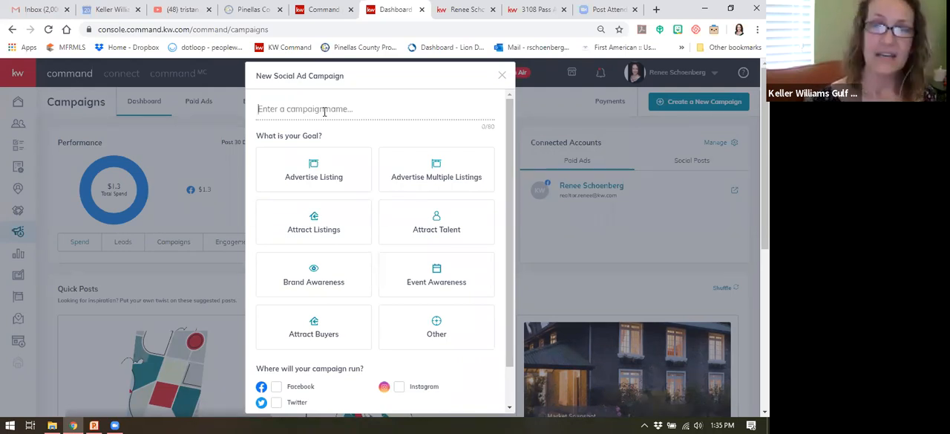
click(324, 111)
text(Luxury)
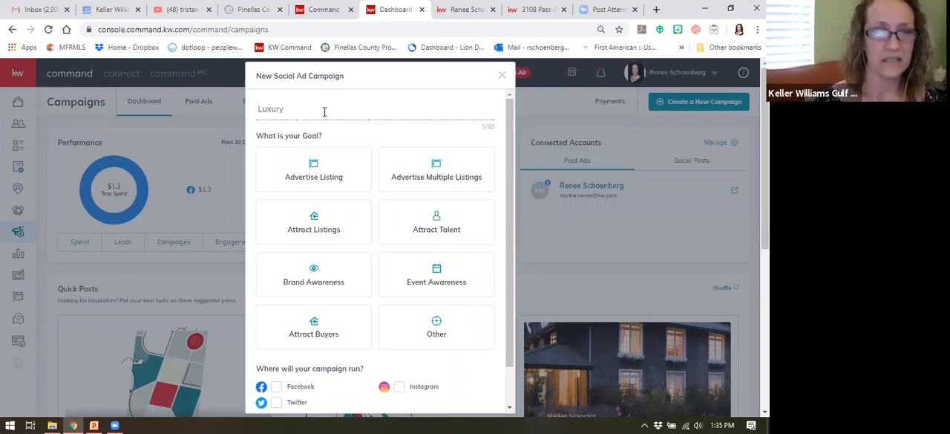
text( Just Re)
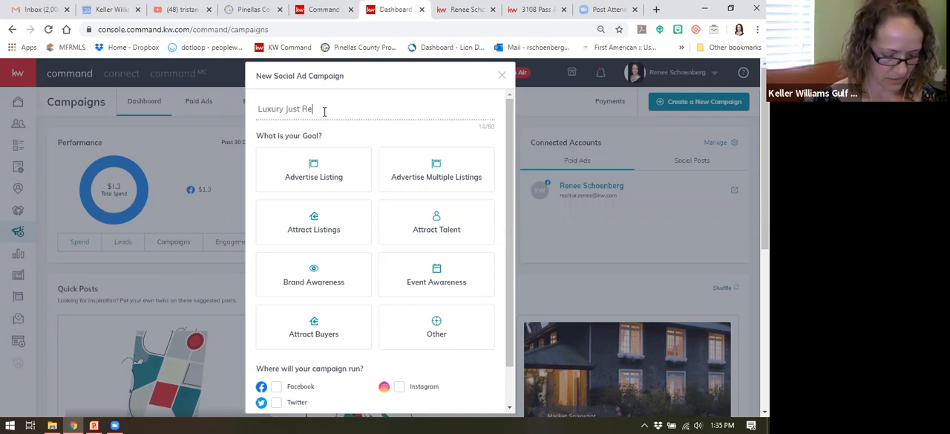
text(duced)
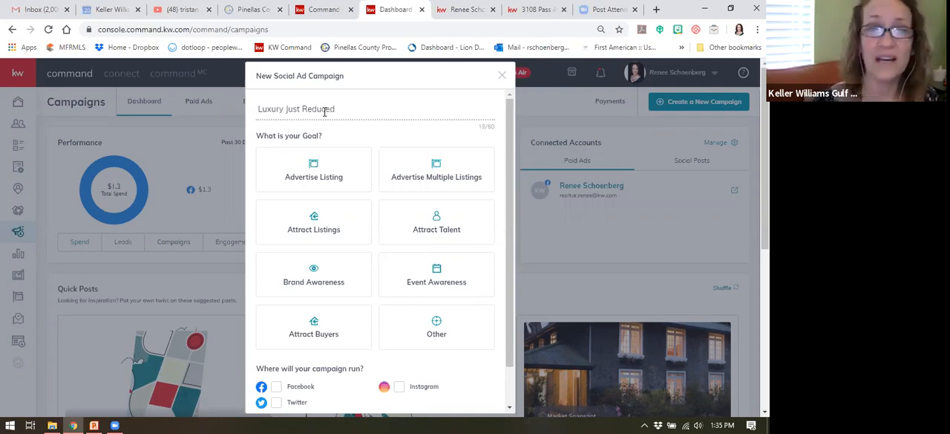
Step: Set the campaign goal to Attract Buyers, choose Facebook as the channel, and continue to the campaign setup
click(360, 167)
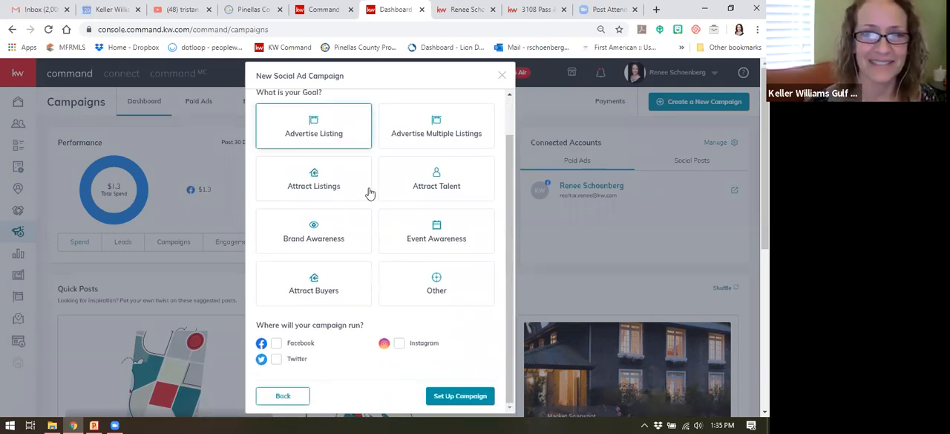
click(315, 281)
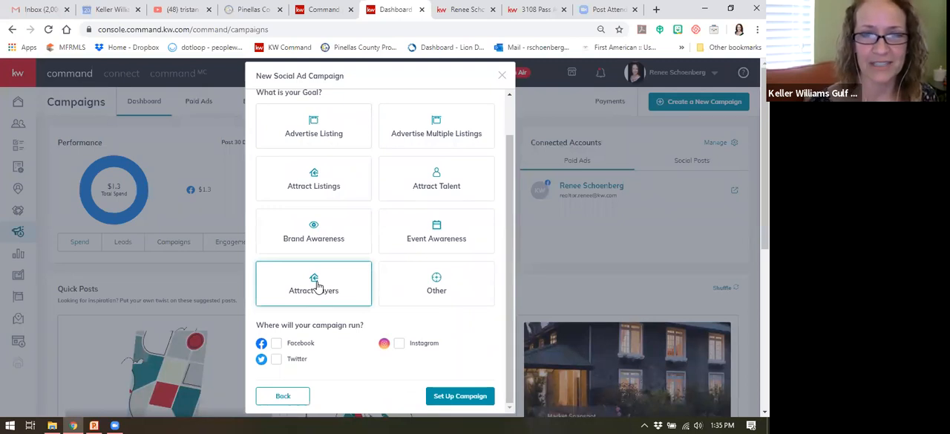
click(317, 286)
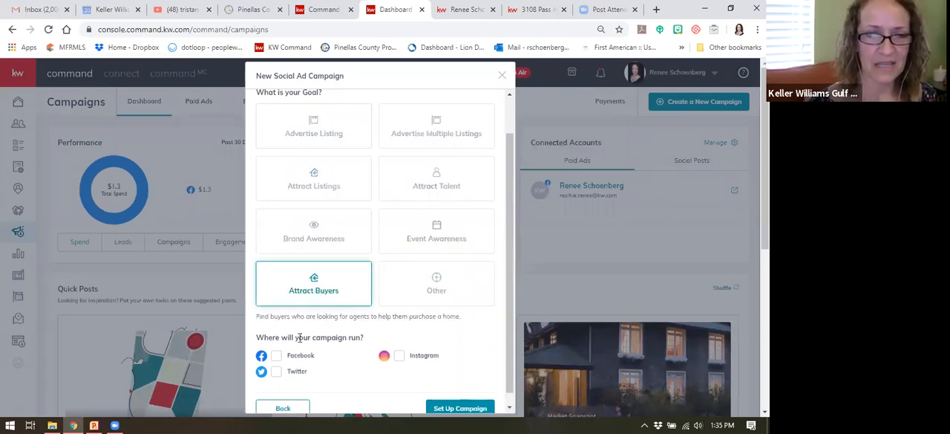
click(276, 358)
scroll(438, 334, down, 1)
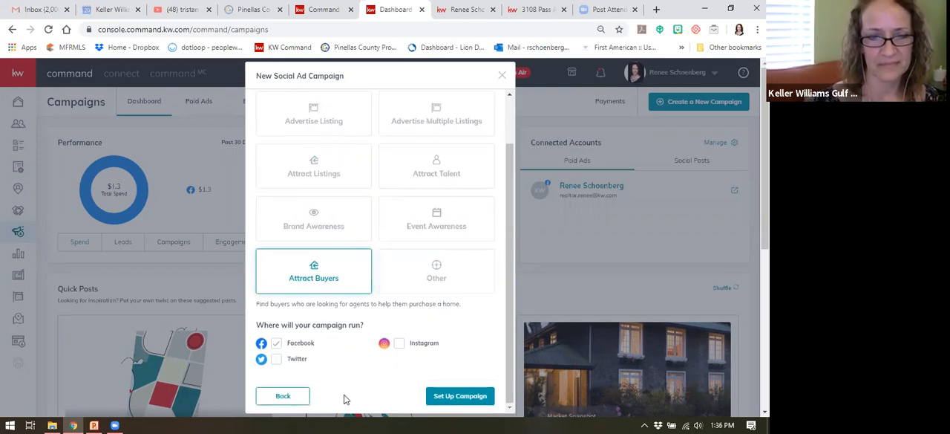
click(461, 395)
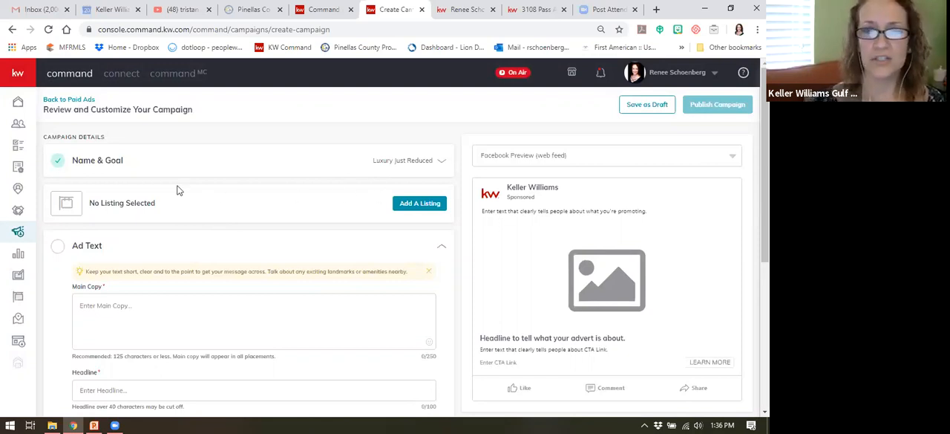
Step: Enter the ad's main copy as "See luxury listings that were just reduced in price!!"
scroll(286, 200, down, 1)
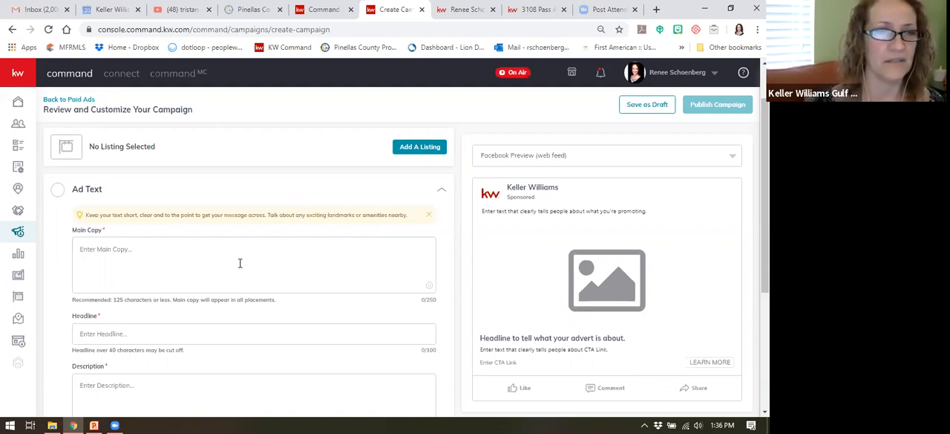
click(102, 246)
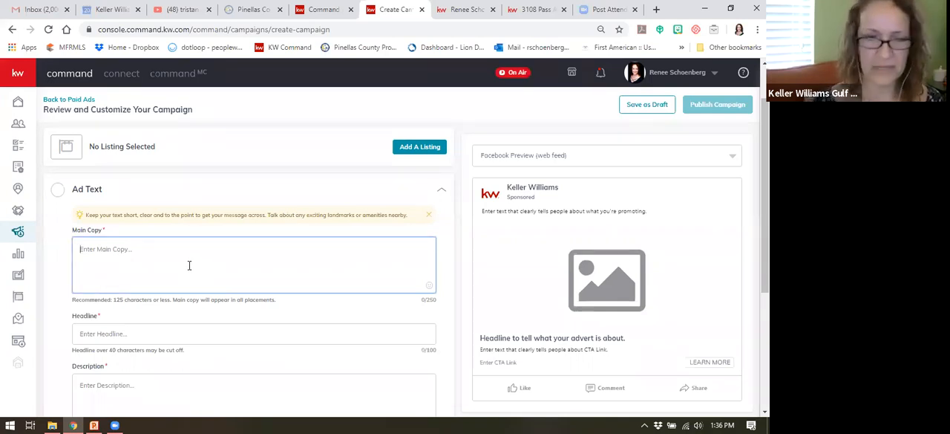
text(See)
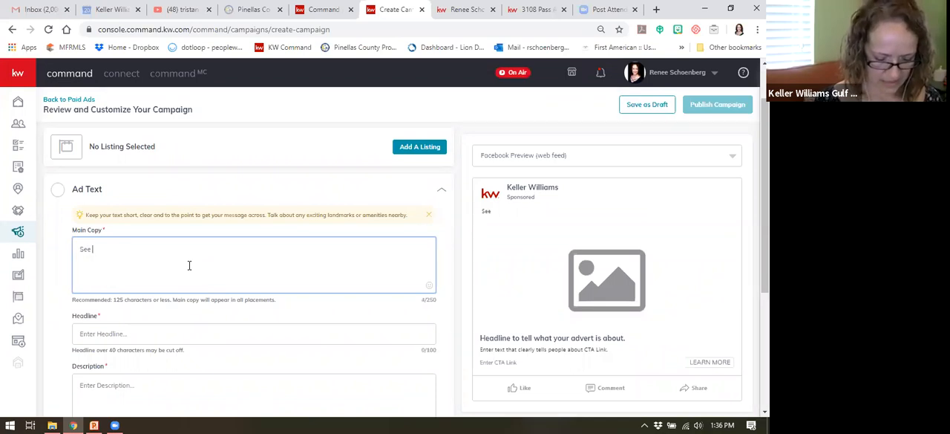
text( luxury )
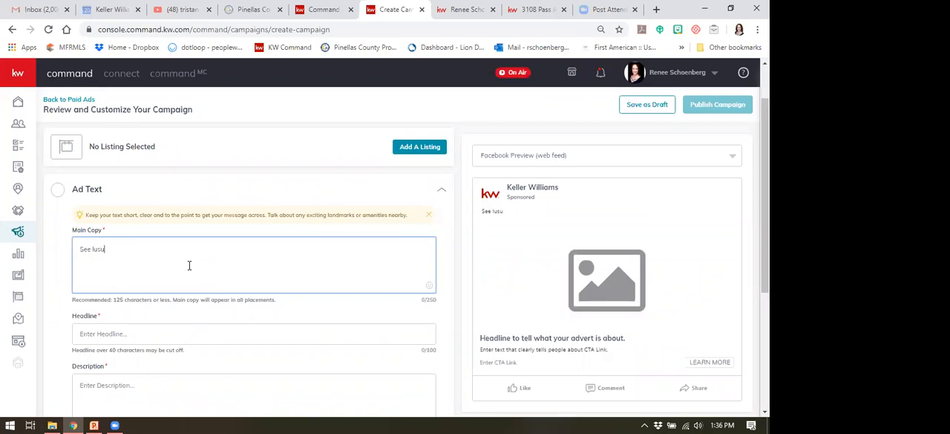
text(listing)
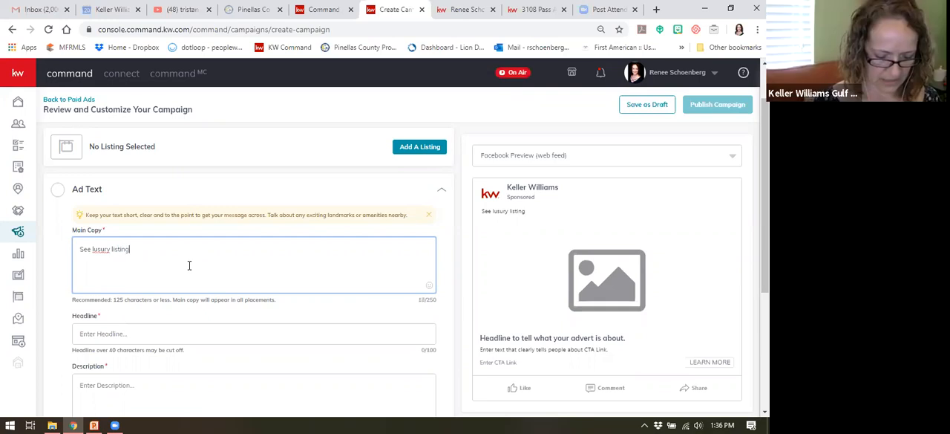
text(s that were just )
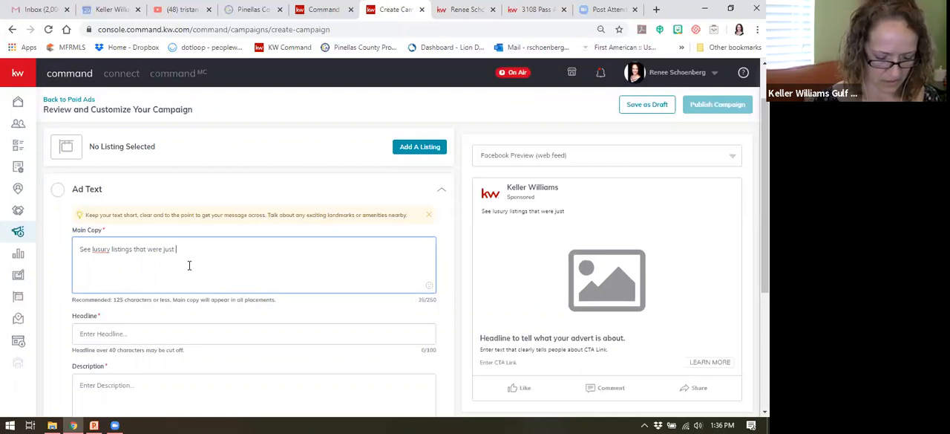
text(red)
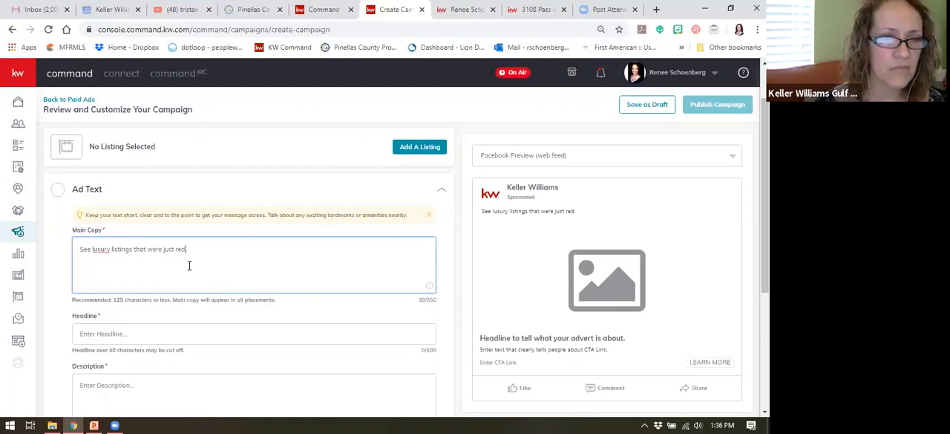
text(ucuced in p)
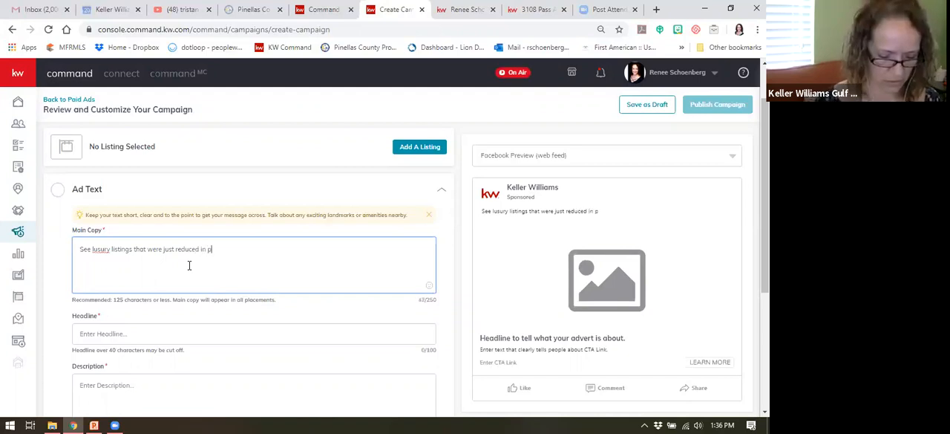
text(rice!!)
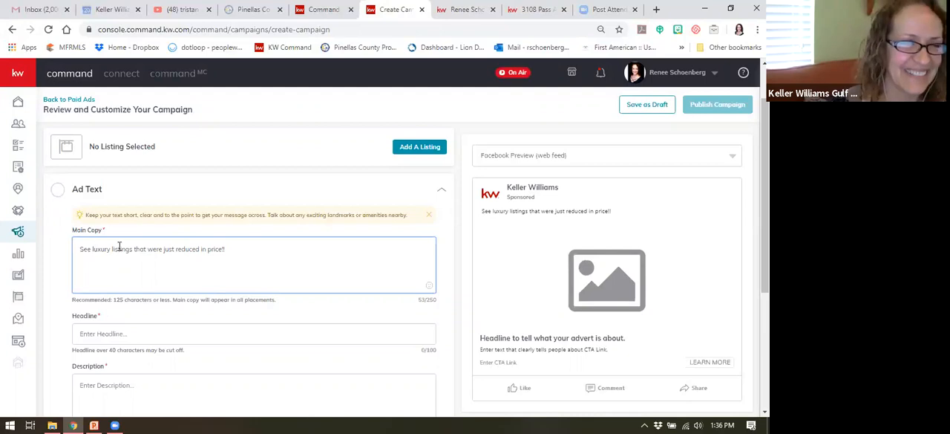
Step: Add beach umbrella, heart-eyes and sunglasses emojis after the text at the end of the ad's main copy
click(233, 250)
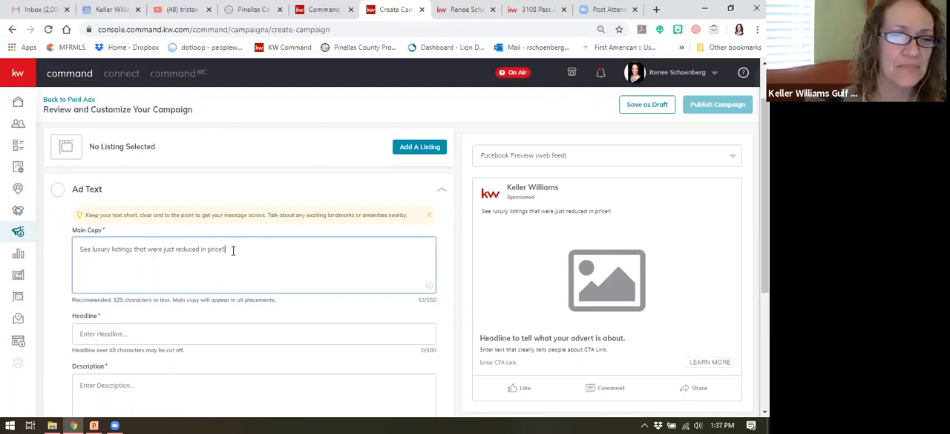
click(430, 286)
click(431, 289)
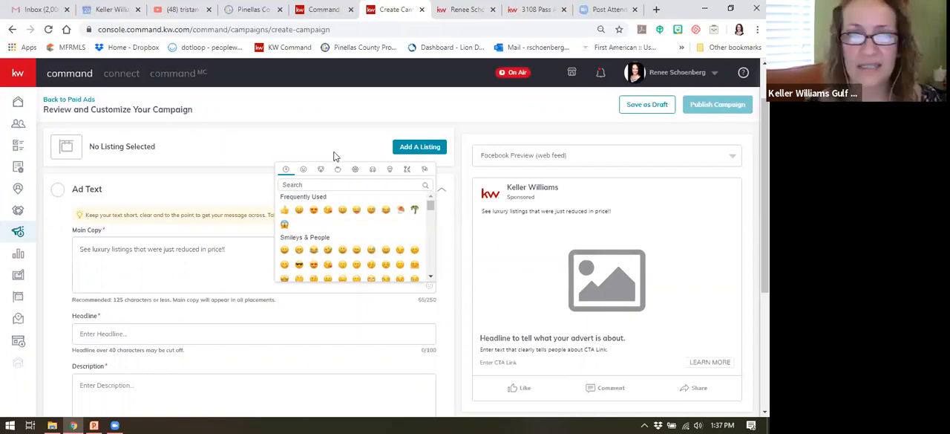
click(409, 234)
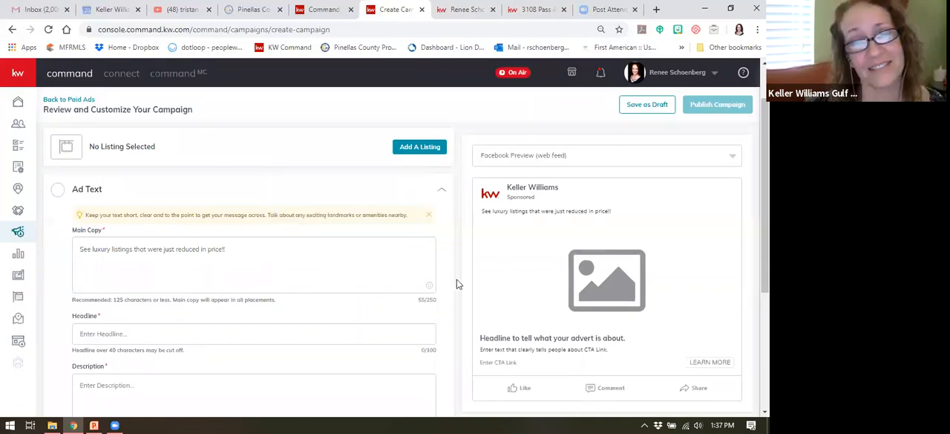
click(428, 289)
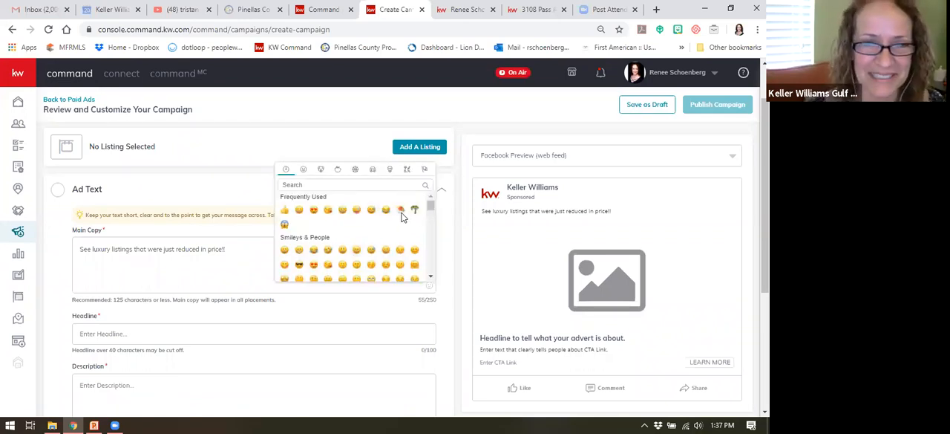
click(402, 210)
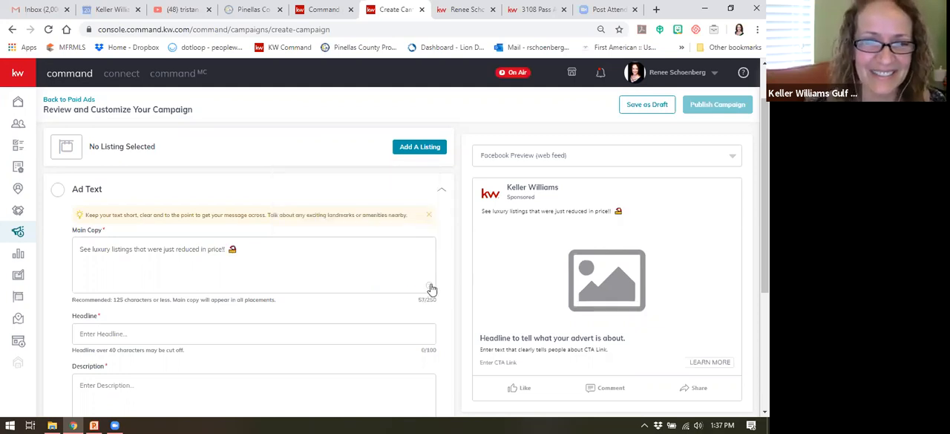
click(429, 289)
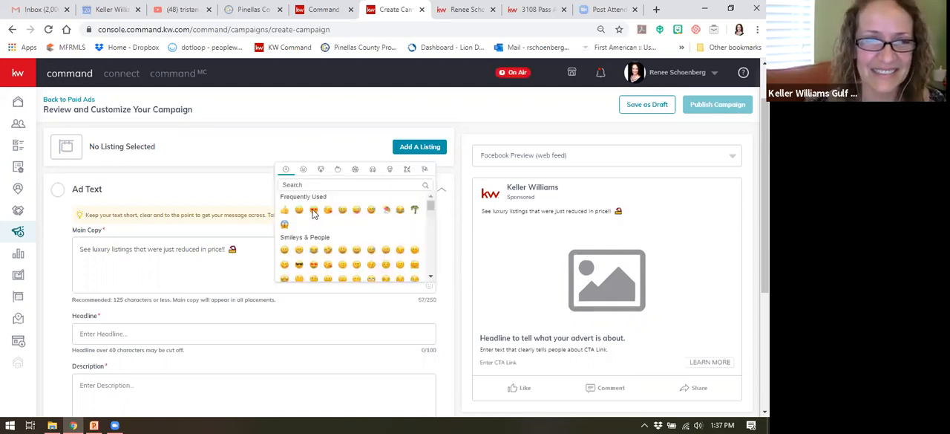
click(313, 210)
click(428, 288)
scroll(398, 217, down, 2)
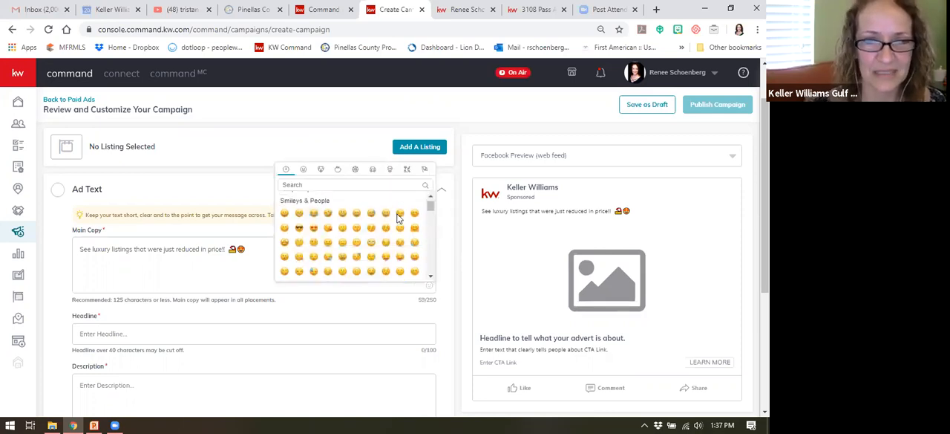
scroll(355, 232, up, 2)
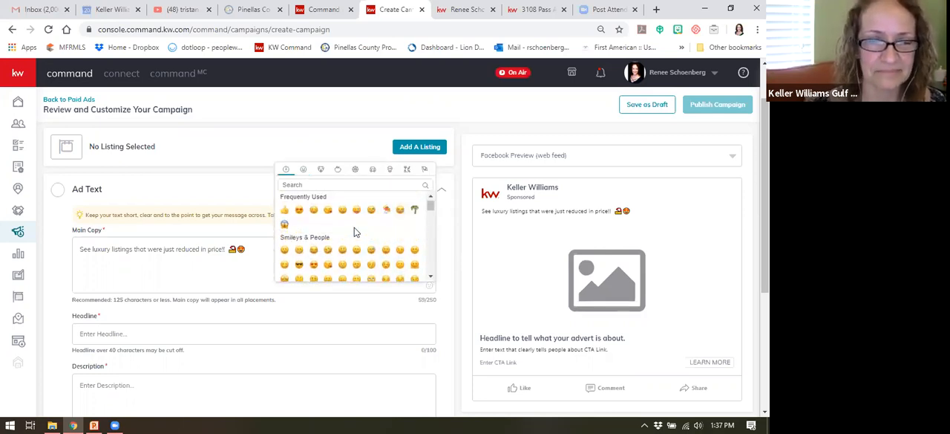
click(299, 264)
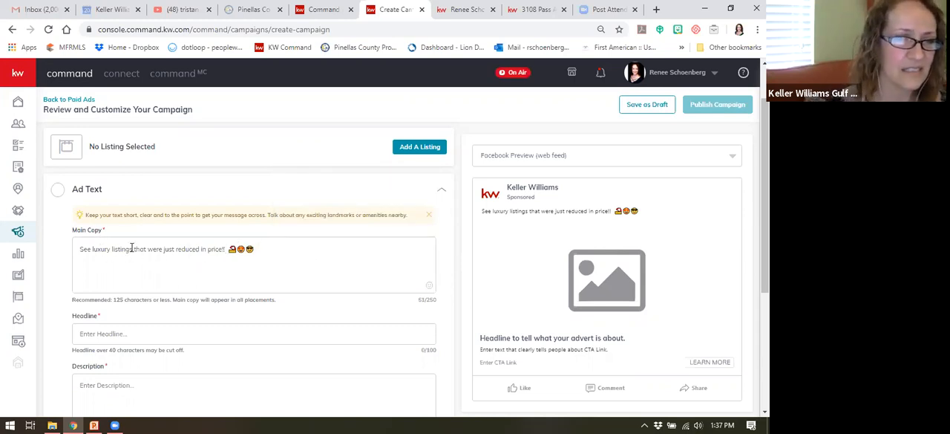
Step: Replace the word "listings" in the main copy with "beach homes"
drag(112, 251, 116, 250)
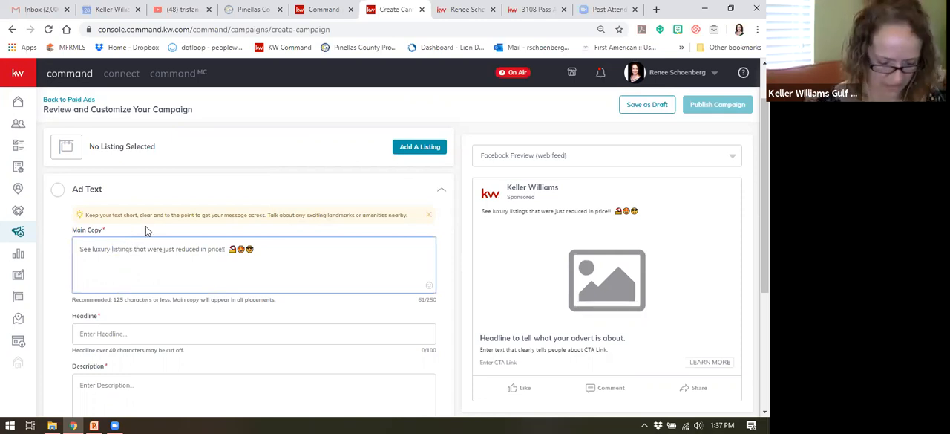
text(b)
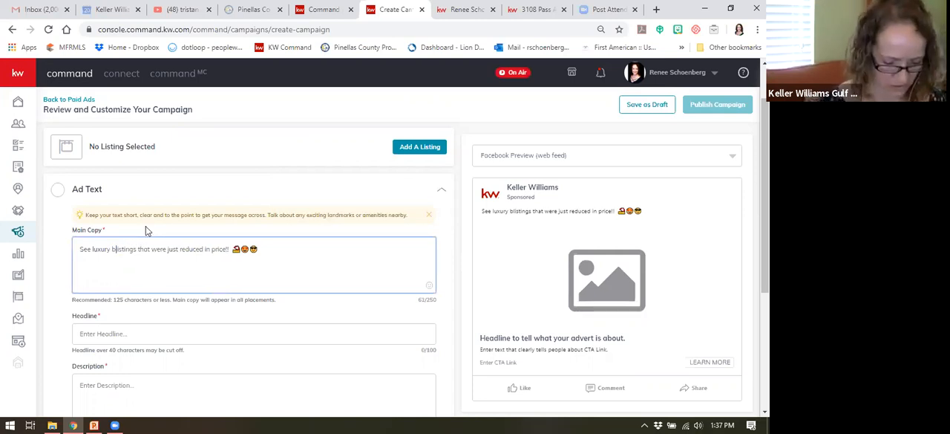
text(each homes)
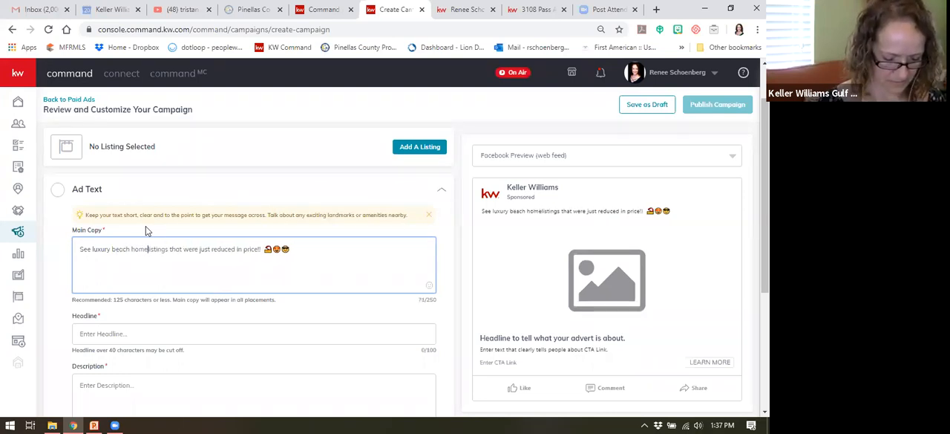
key(Delete)
key(Delete)
key(Delete)
key(Delete)
key(Delete)
key(Delete)
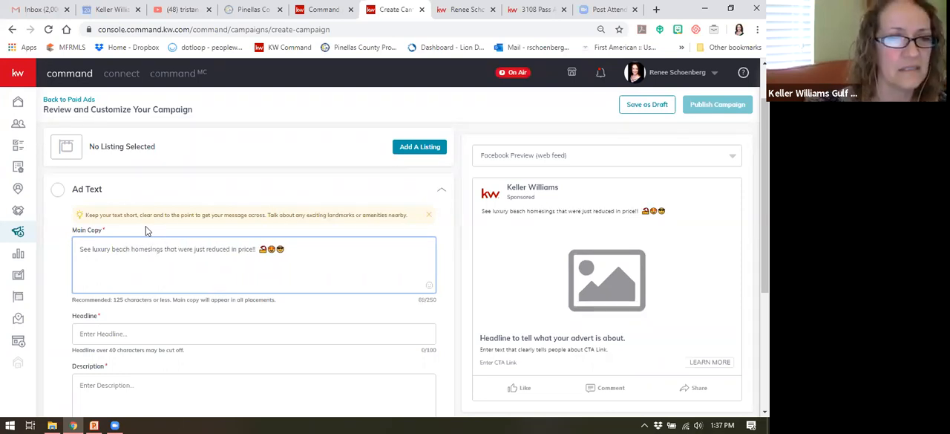
key(Delete)
key(Delete)
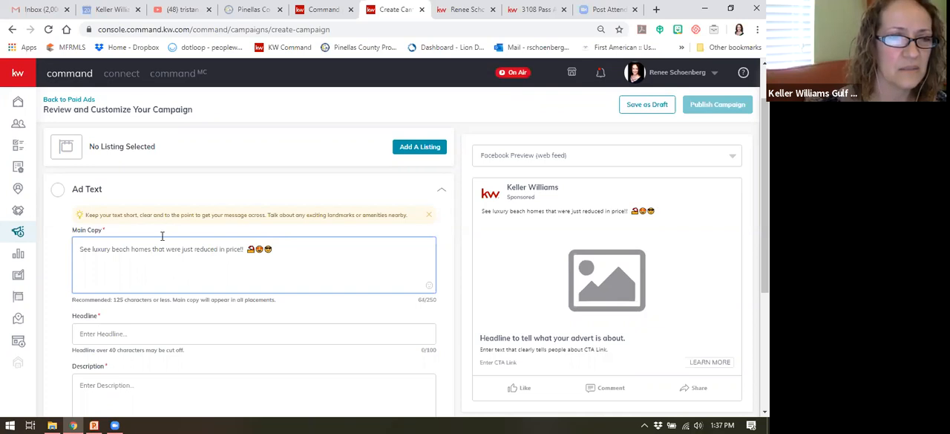
Step: Enter the ad headline as "St Pete Beach Homes Just Reduced!"
scroll(329, 240, down, 2)
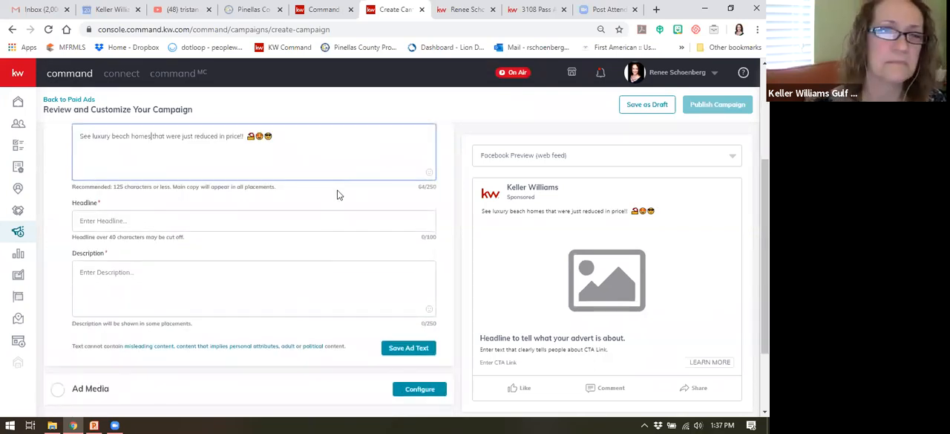
click(141, 230)
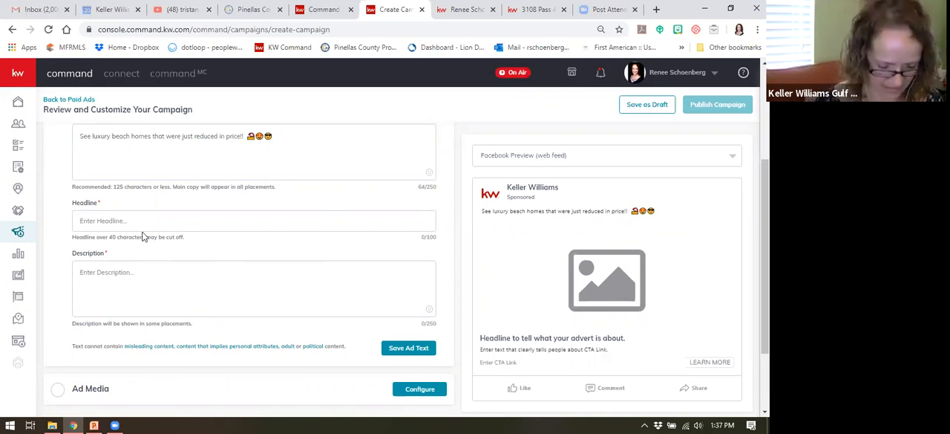
text(St Pete Beach)
text(Hom)
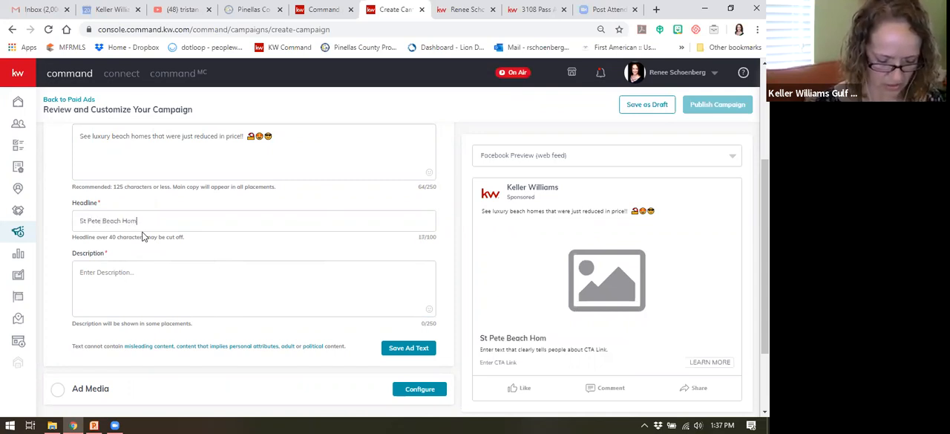
text(es Just Reduced!)
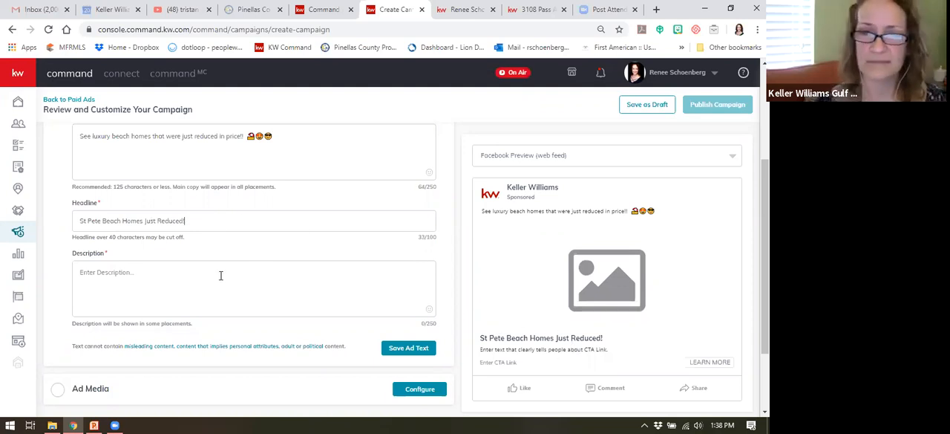
Step: Enter the ad description as "See Luxury Homes And The $$$ Reduced!!"
click(170, 272)
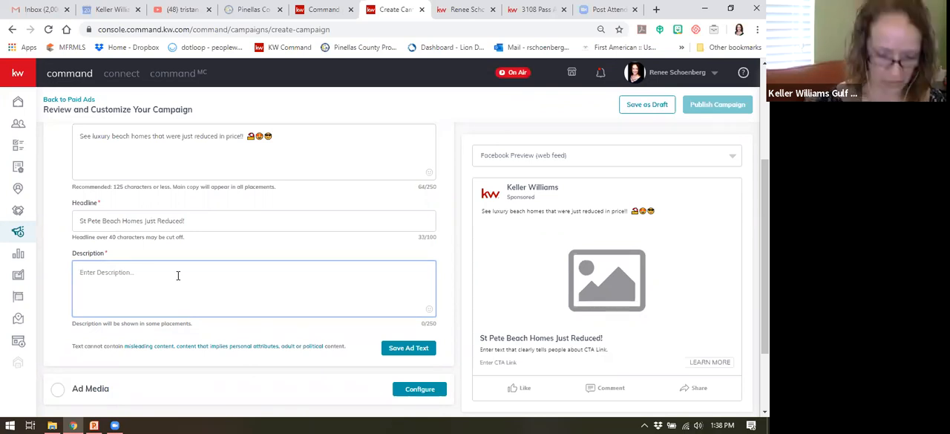
text(See )
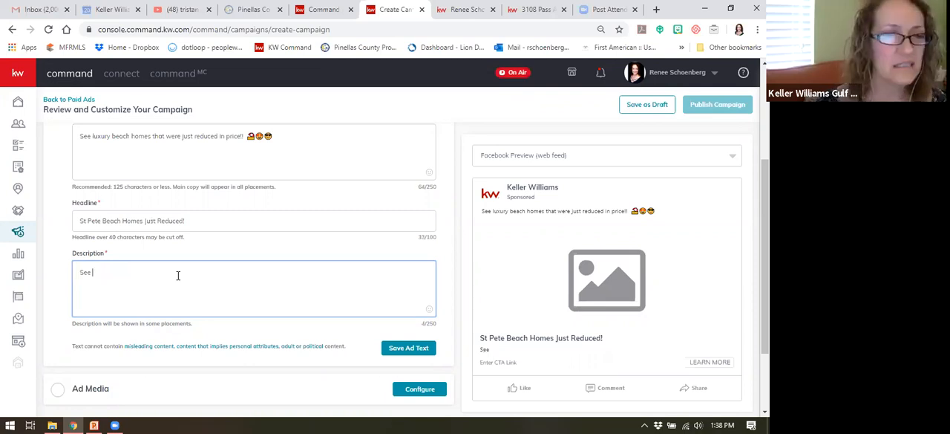
text(tLuxury Homes)
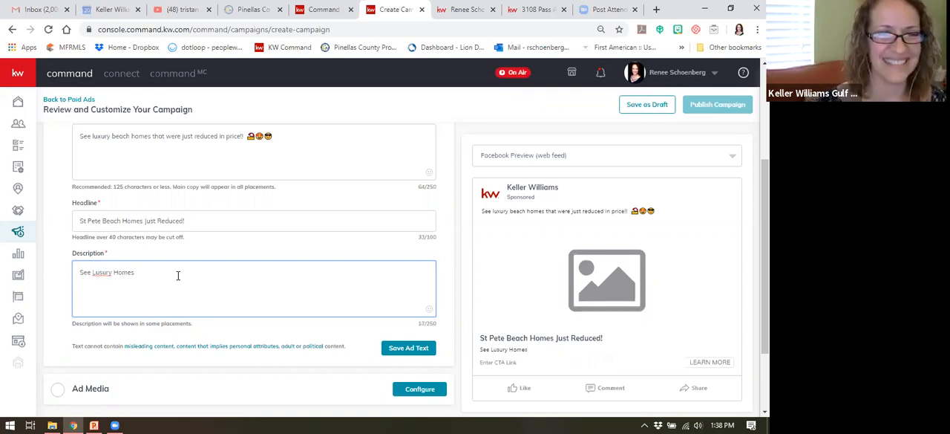
key(BackSpace)
text(x)
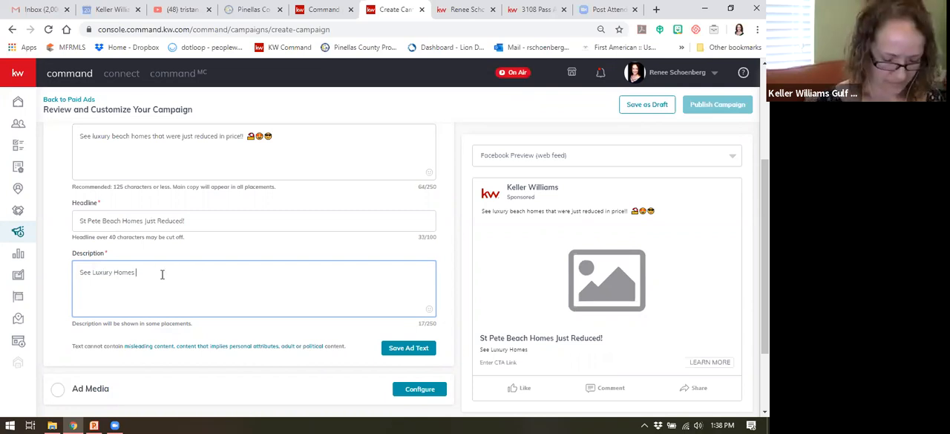
text(And How Much)
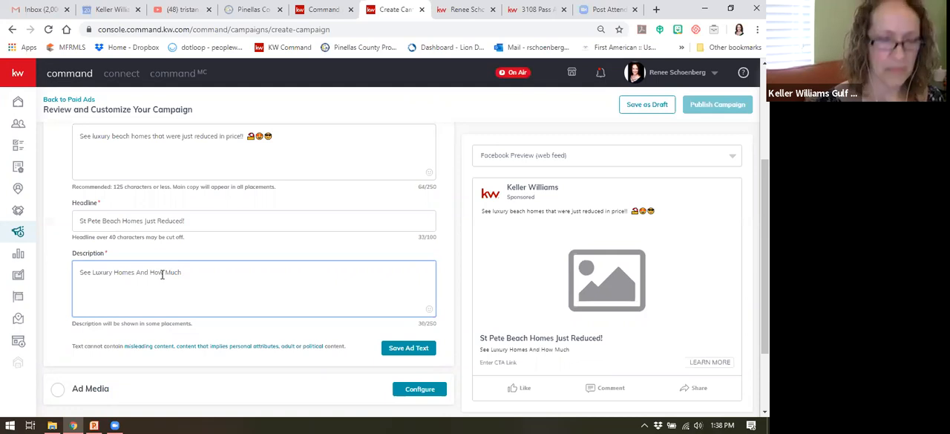
key(BackSpace)
key(BackSpace)
key(BackSpace)
key(BackSpace)
key(BackSpace)
key(BackSpace)
key(BackSpace)
key(BackSpace)
key(BackSpace)
text(The $$$)
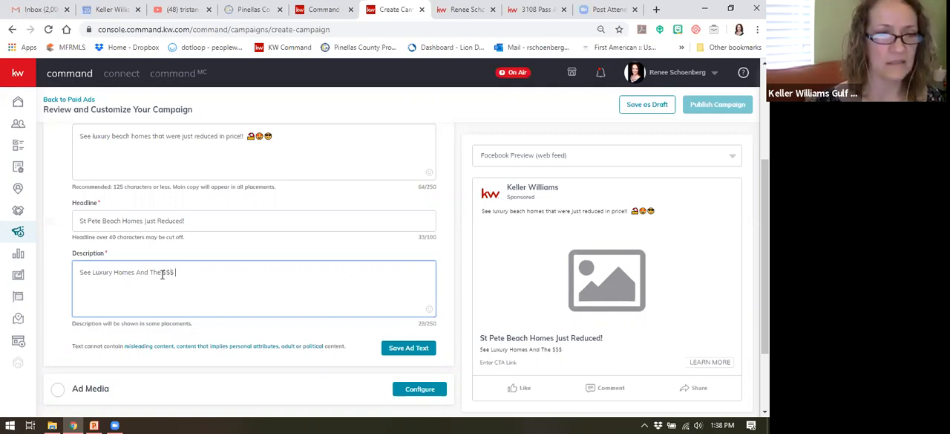
text( Reduced)
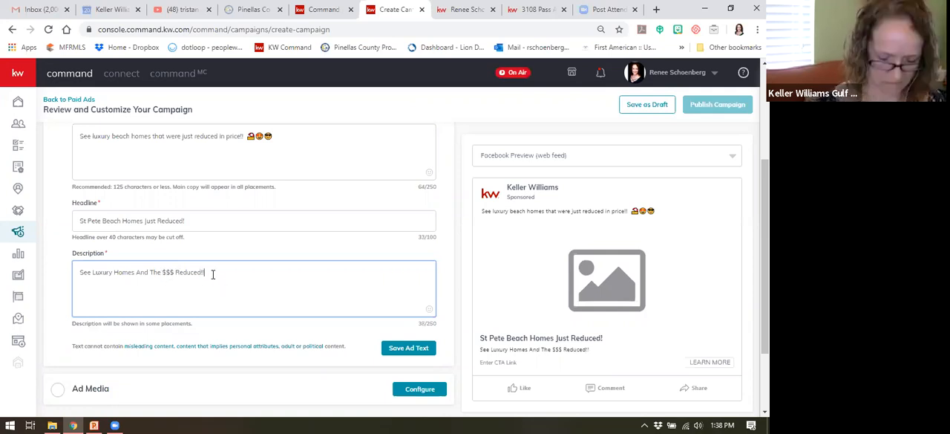
text(!!)
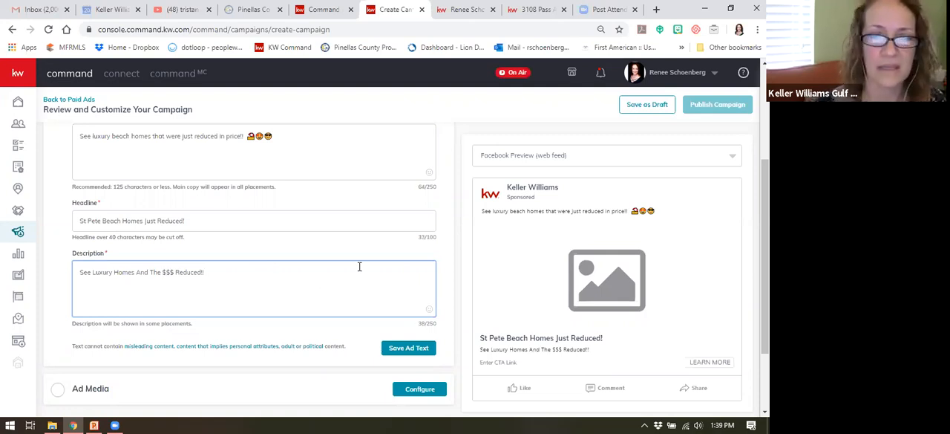
Step: Save the ad text and, with the Ad Media settings opened, save the campaign as a draft
scroll(316, 261, down, 1)
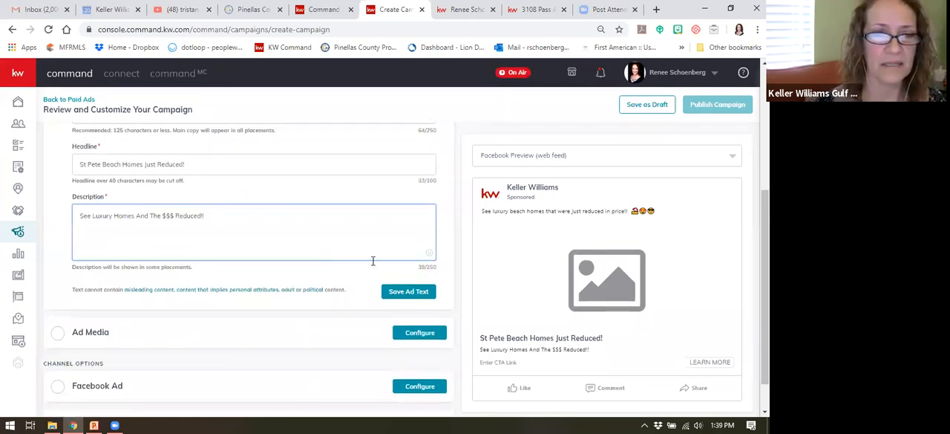
click(419, 295)
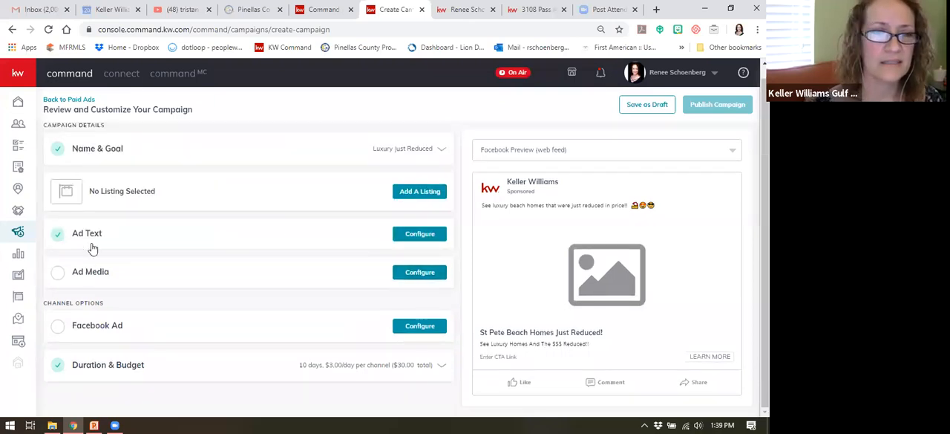
click(425, 273)
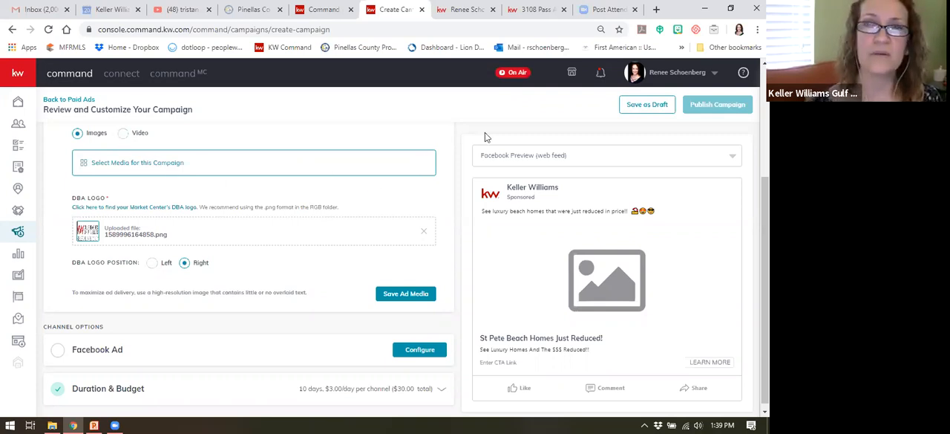
click(643, 105)
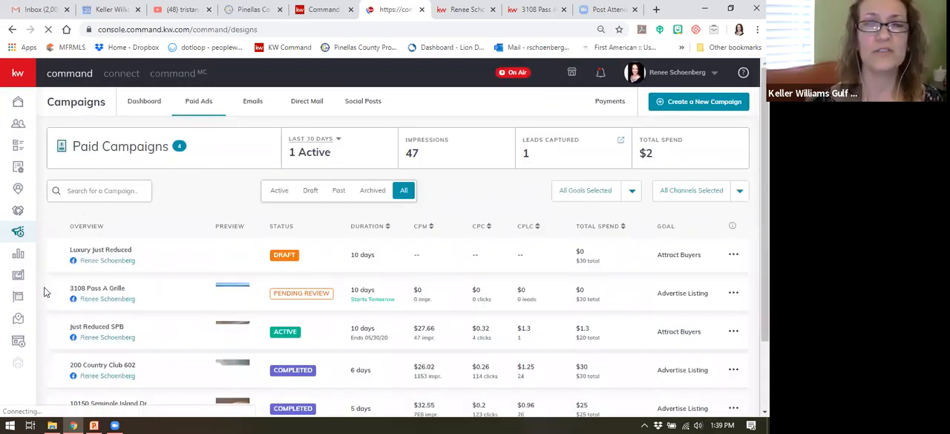
Step: Start a new Social design in the Designs area and reload the design editor page
click(42, 291)
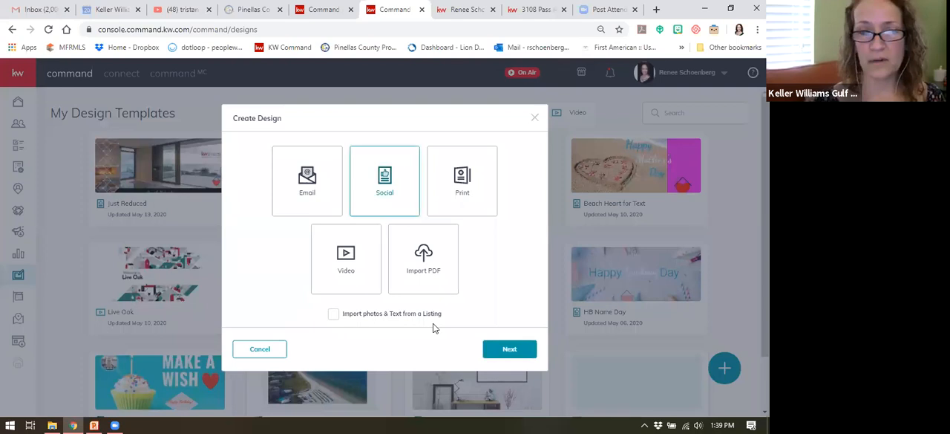
click(509, 350)
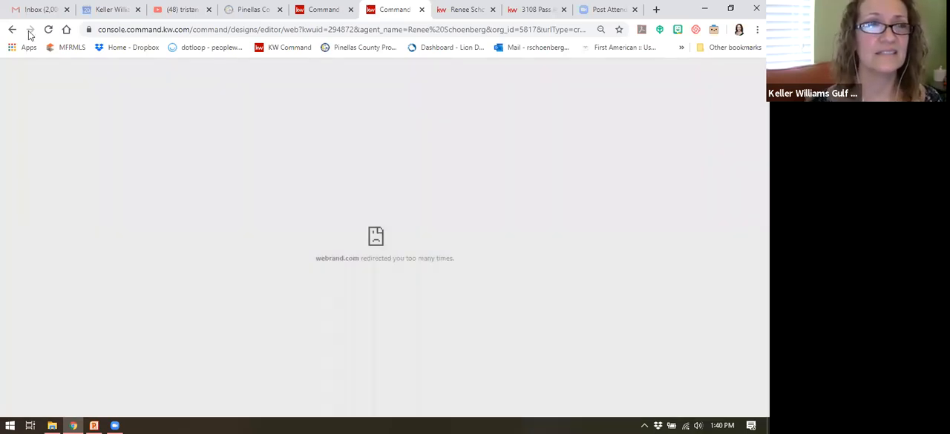
click(30, 32)
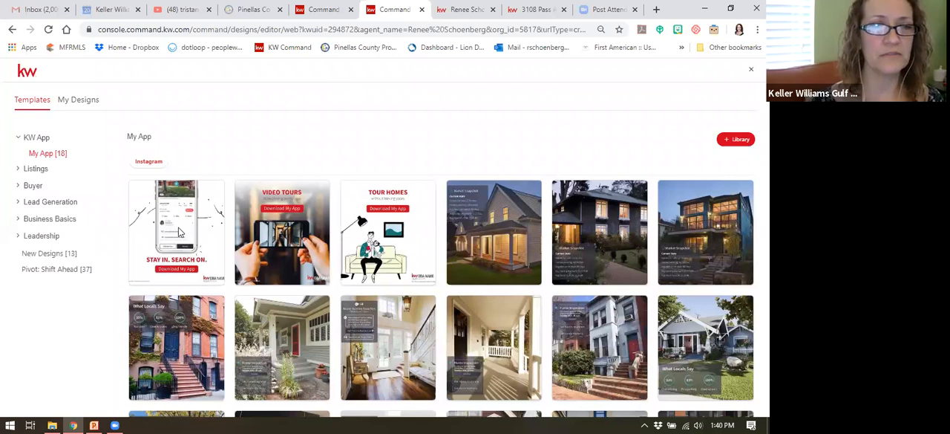
Step: Browse the For Sale listing templates for Facebook and use the 01_FS_For Sale_FB template
click(33, 169)
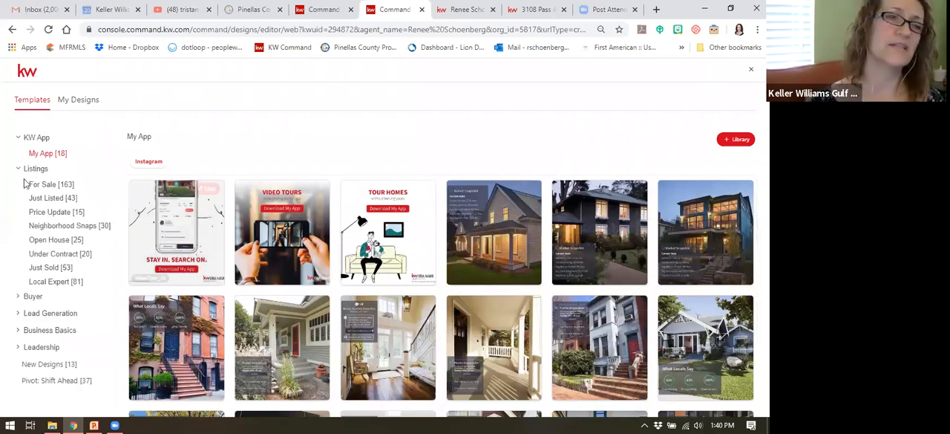
click(45, 185)
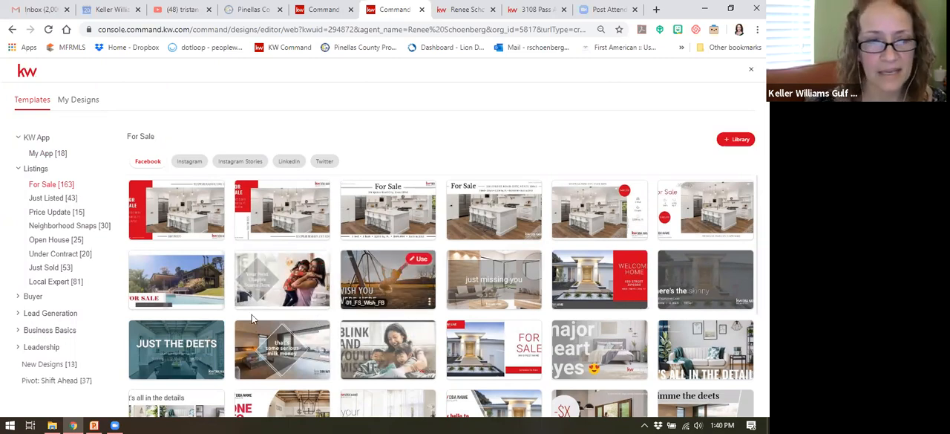
scroll(637, 333, down, 2)
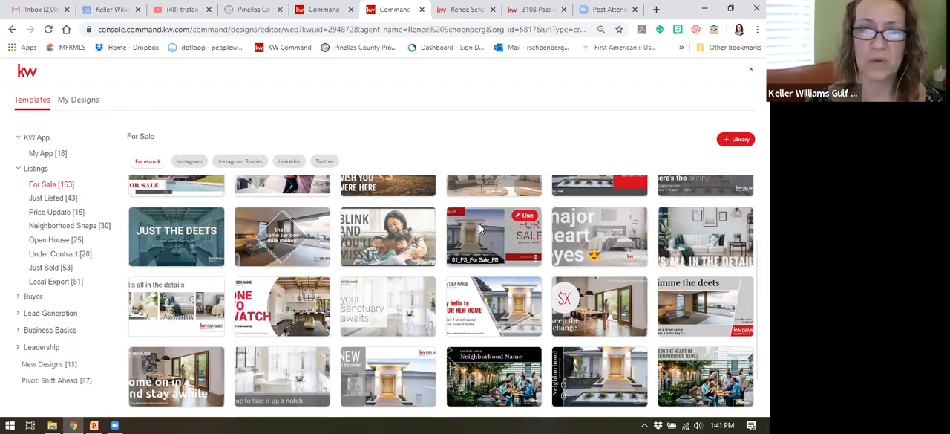
click(526, 215)
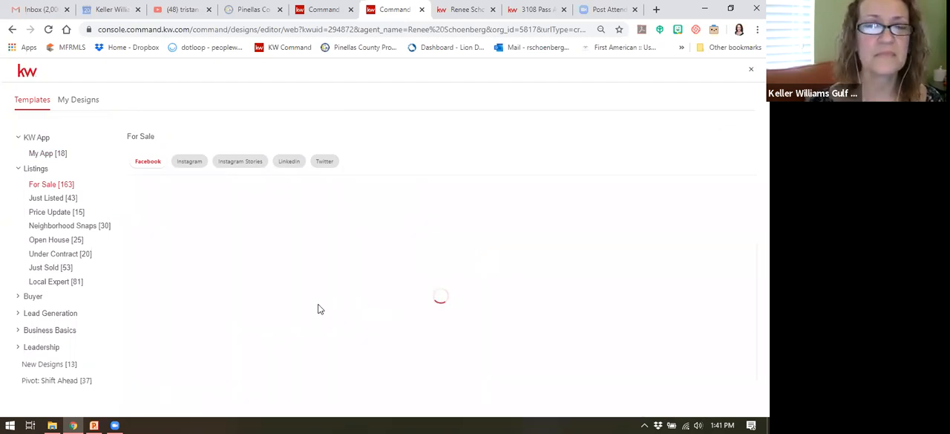
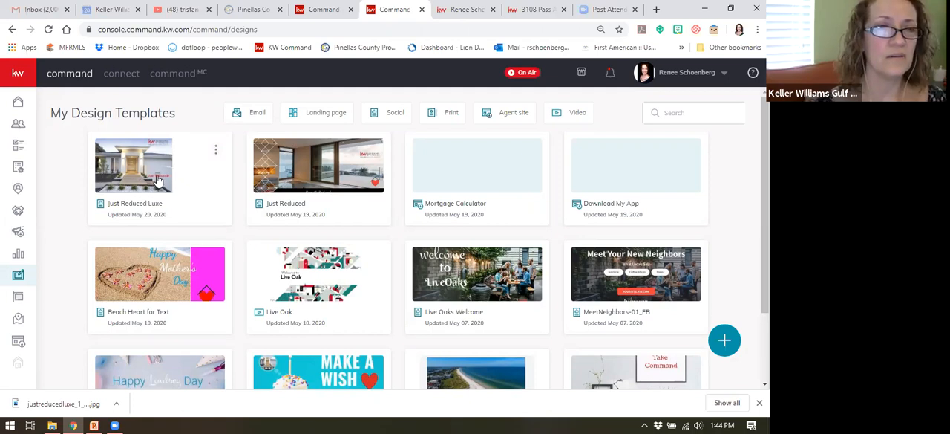
Step: Open the Luxury Just Reduced draft from the paid ad campaigns for editing
click(17, 233)
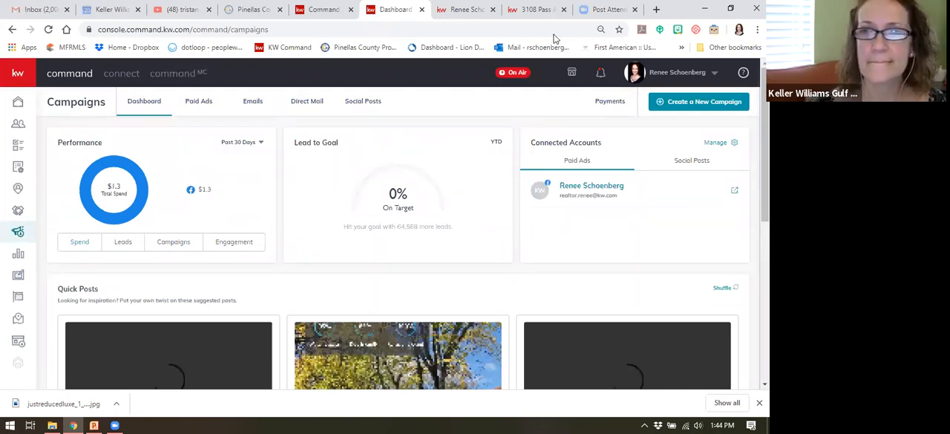
click(204, 101)
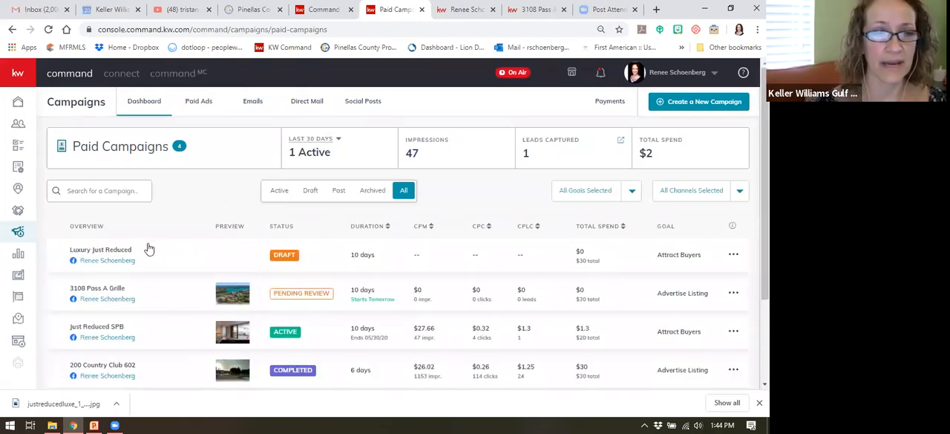
click(733, 256)
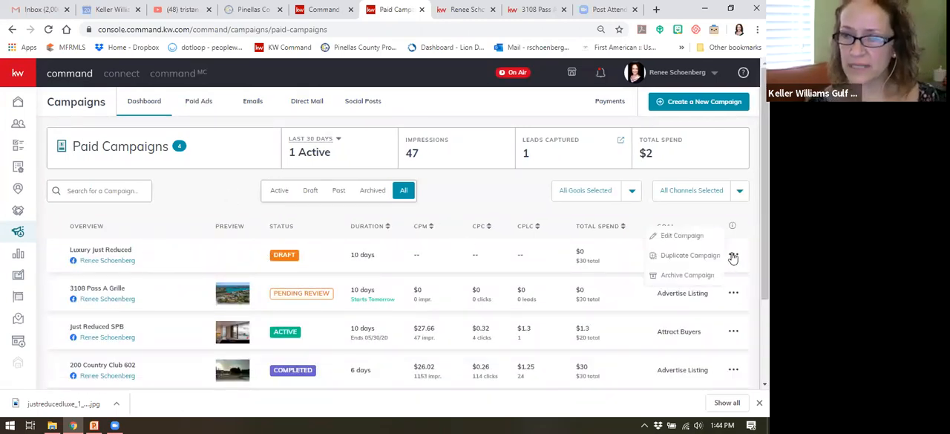
click(682, 236)
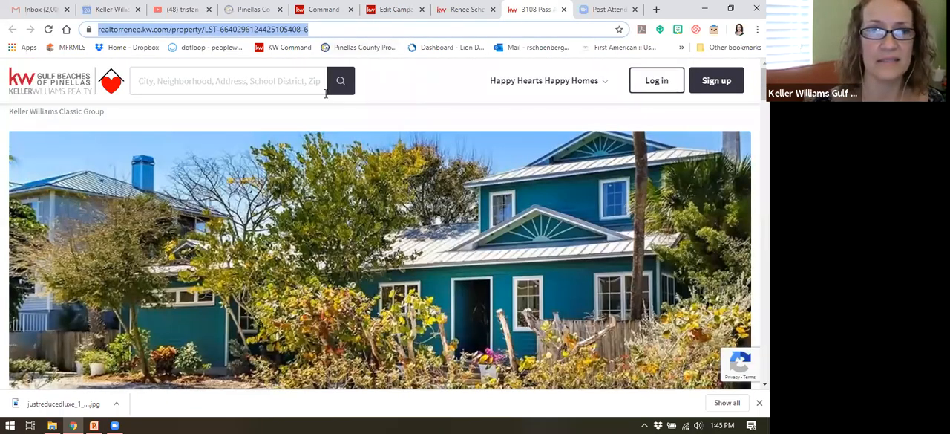
click(486, 95)
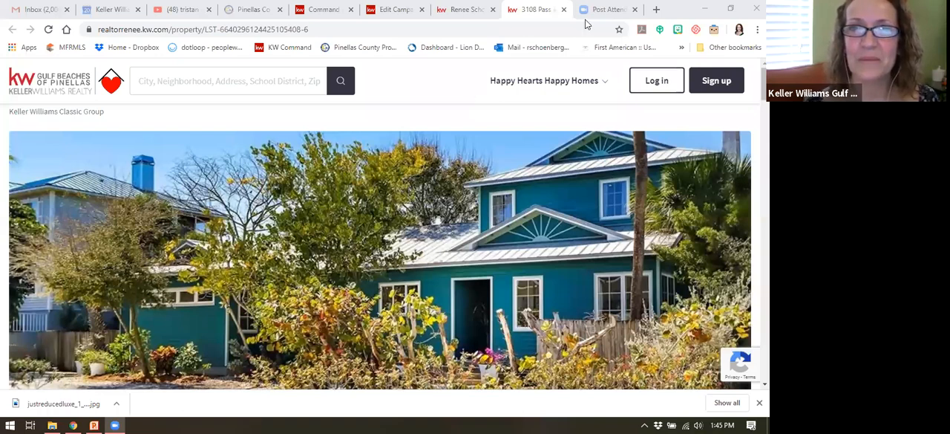
click(563, 9)
click(464, 8)
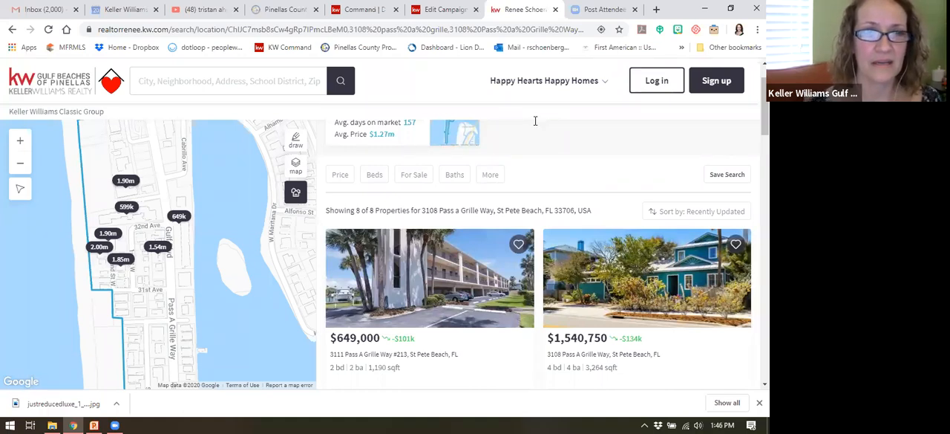
click(204, 85)
text(st pete)
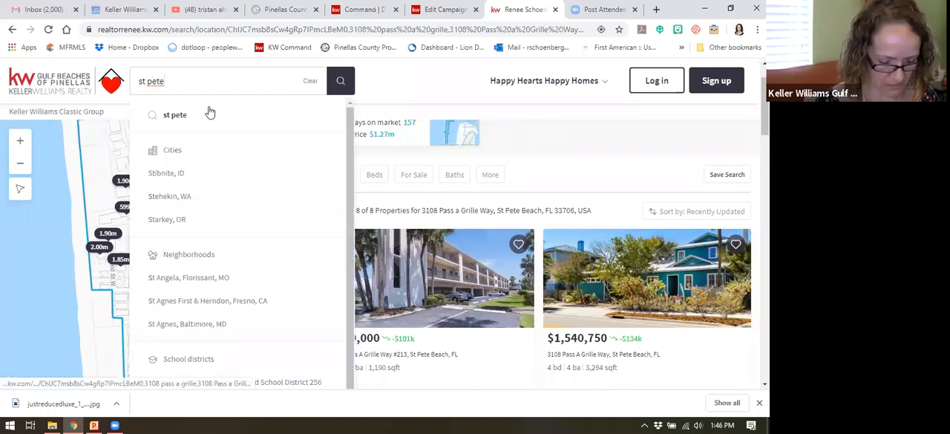
text( beach)
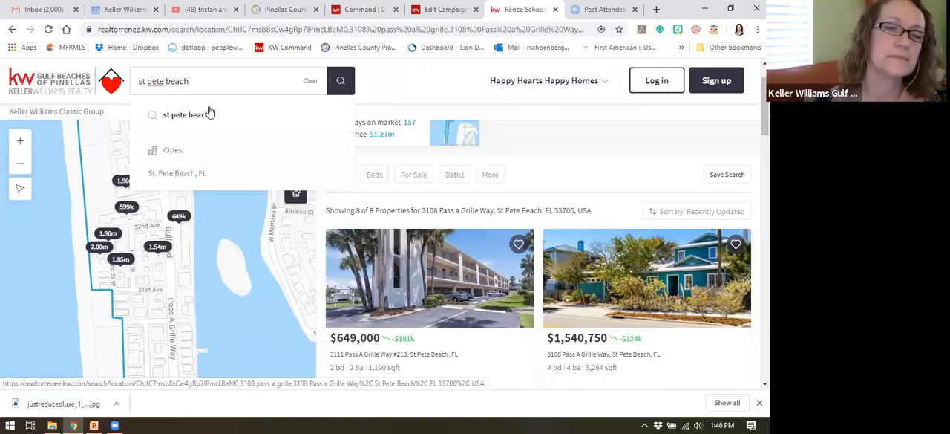
click(178, 174)
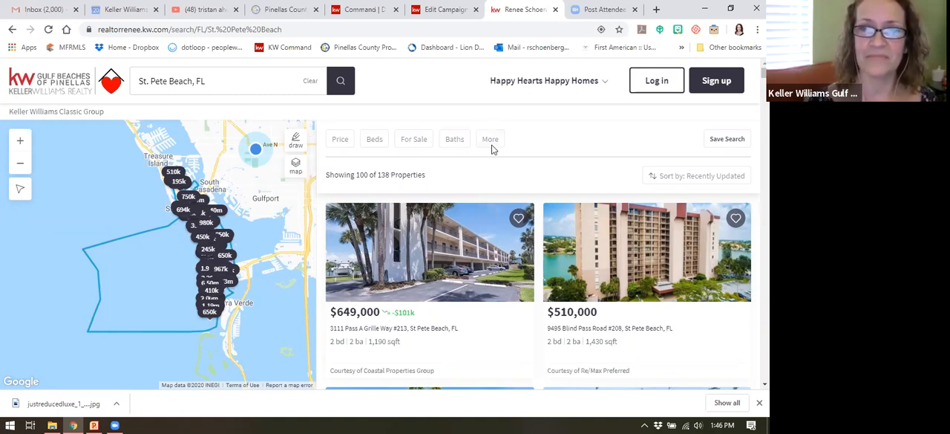
Step: Filter the St. Pete Beach listings to $750k or more with a price reduction less than 7 days ago
click(340, 141)
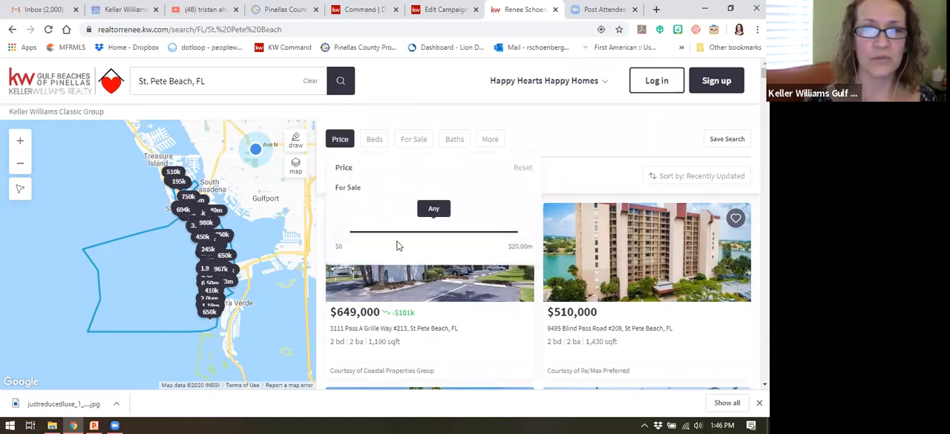
drag(341, 233, 440, 236)
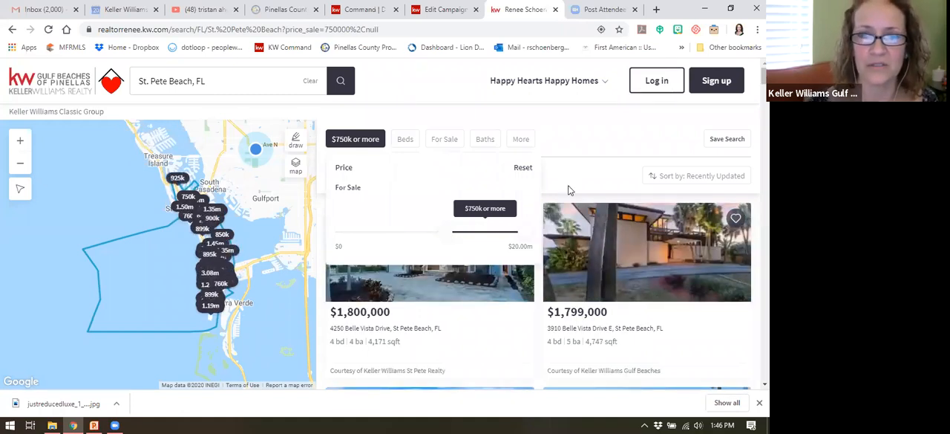
click(574, 138)
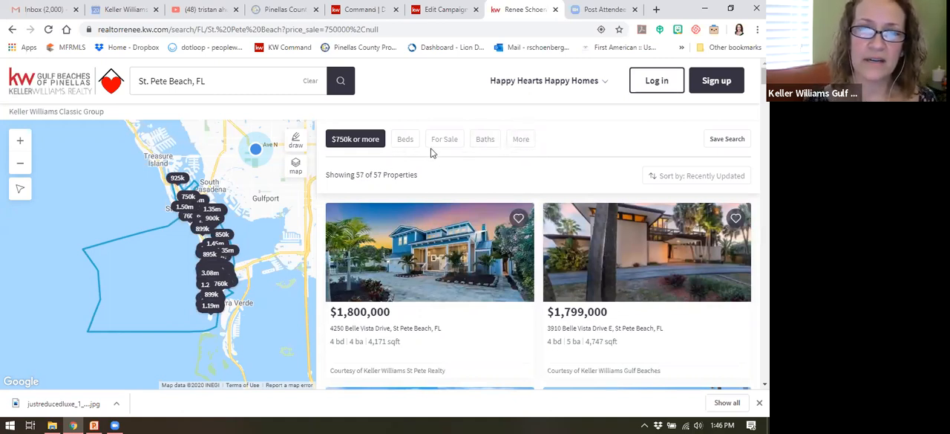
click(524, 141)
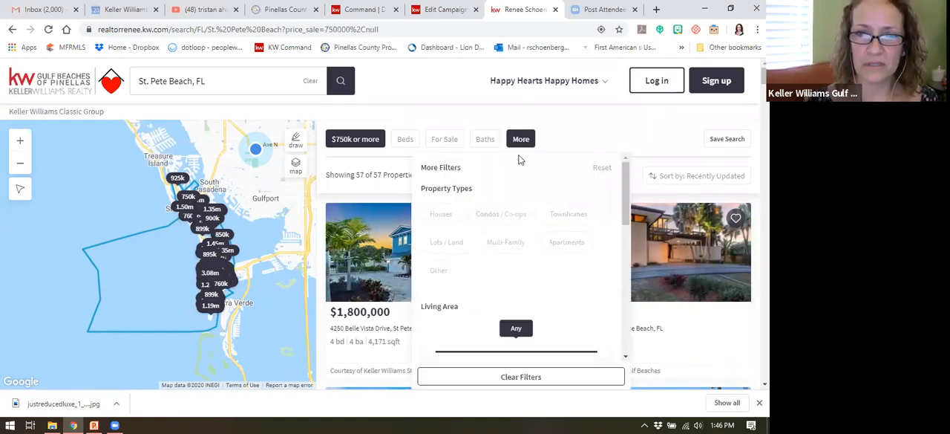
scroll(520, 196, down, 10)
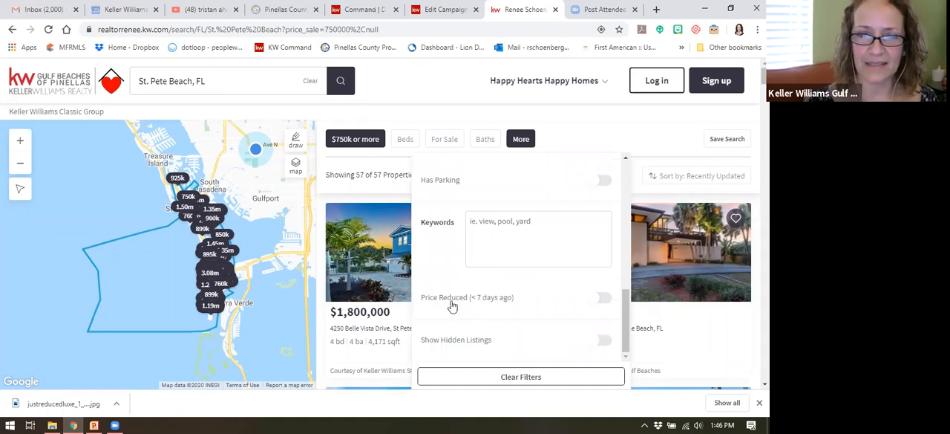
click(602, 301)
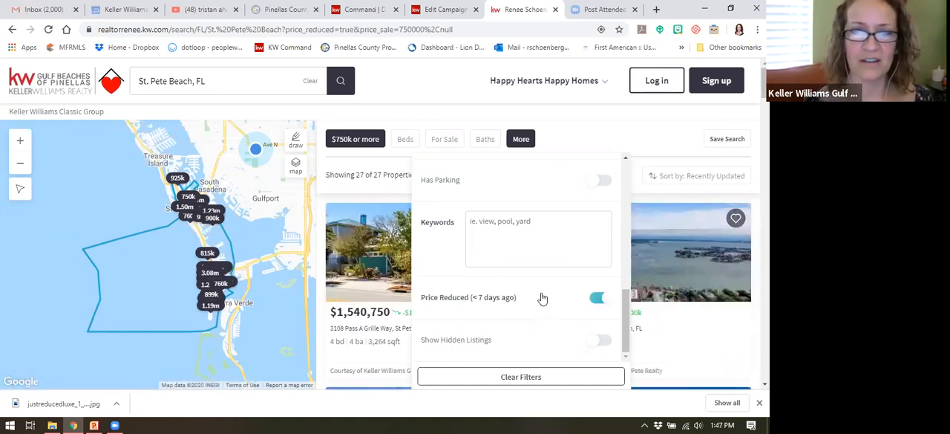
click(572, 145)
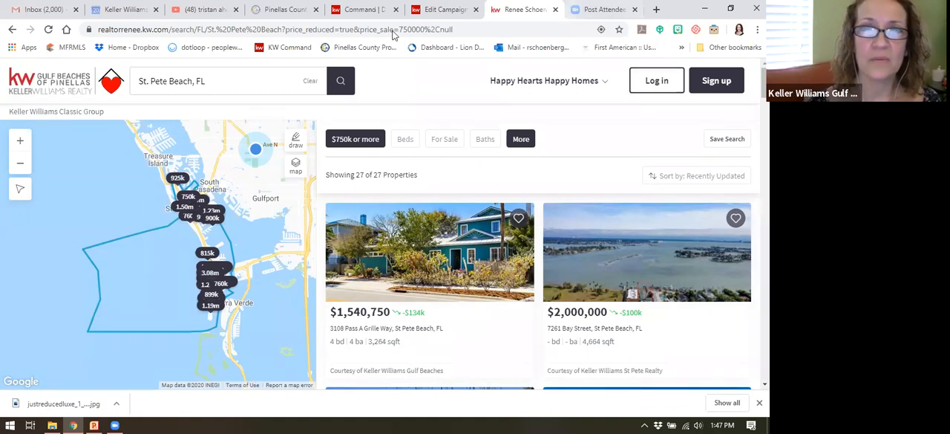
Step: Return to the Luxury Just Reduced campaign and upload the downloaded justreducedluxe_1 JPG as its ad media image
click(364, 10)
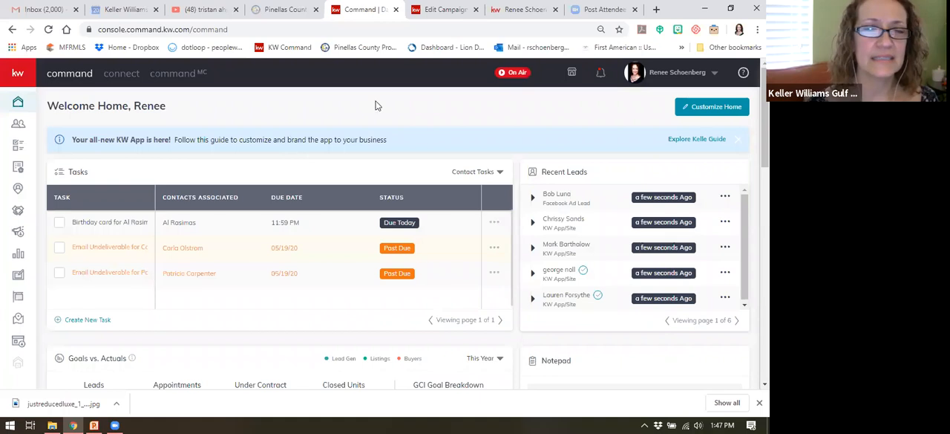
click(439, 15)
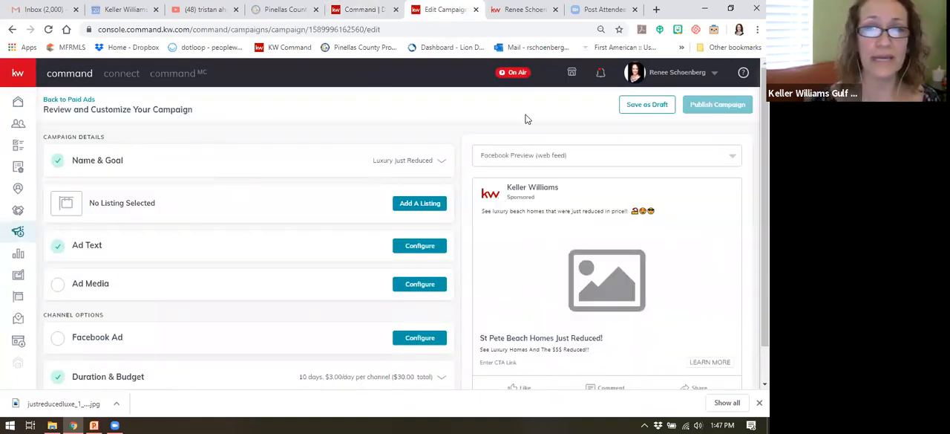
scroll(468, 137, down, 1)
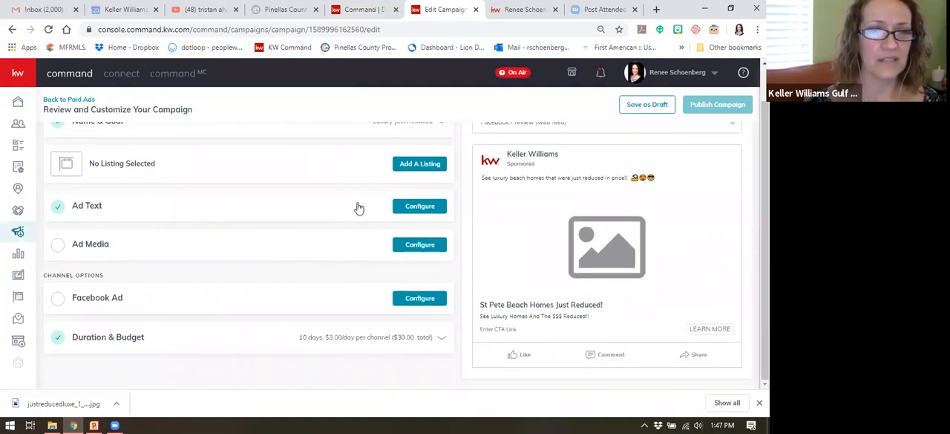
click(422, 247)
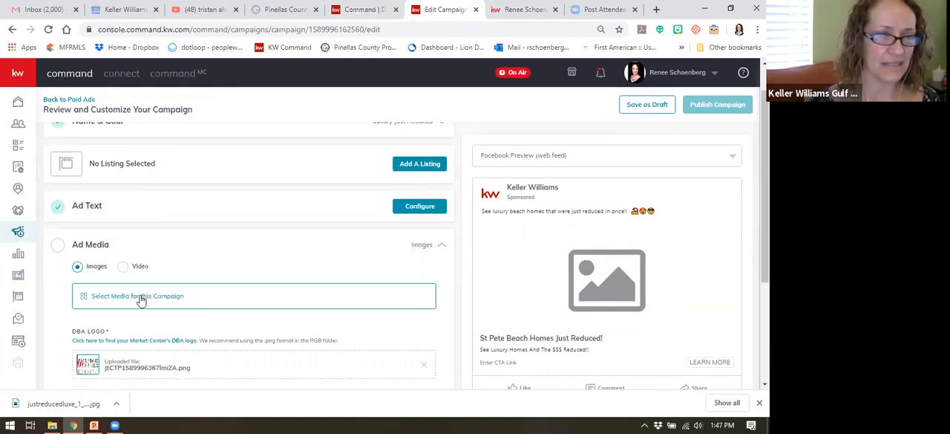
click(144, 296)
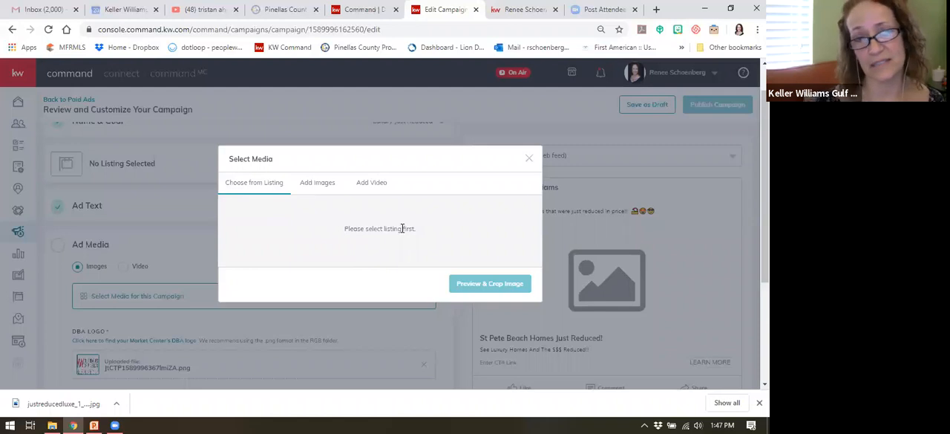
click(320, 183)
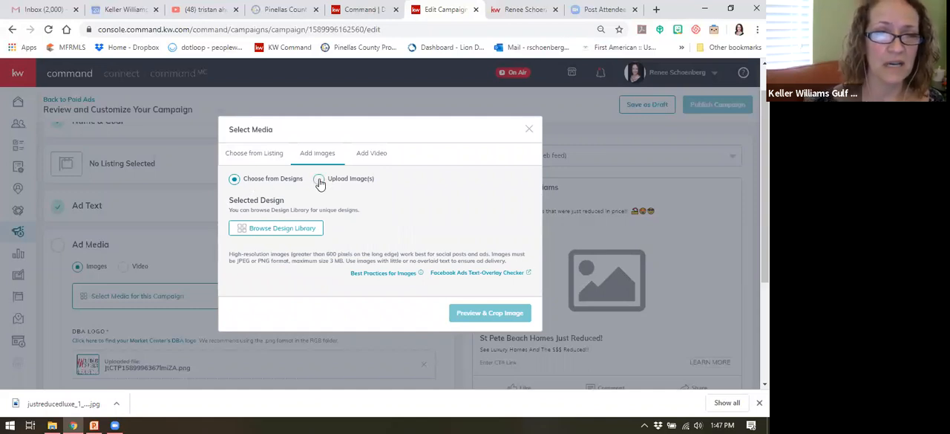
click(320, 182)
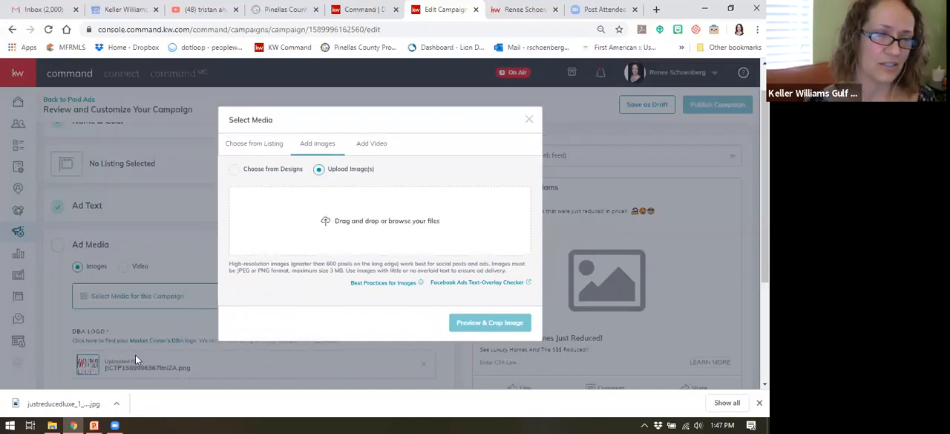
drag(44, 403, 373, 214)
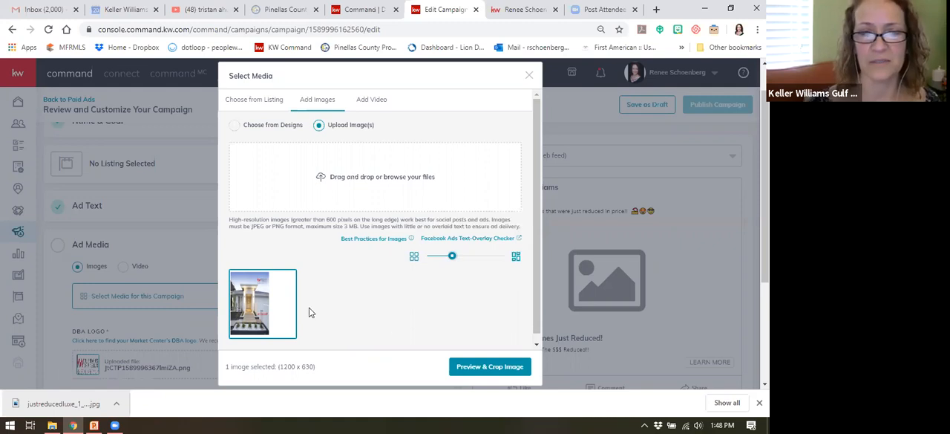
Step: Crop the uploaded image to Square (1:1), framing the house photo with its logo and Just Reduced text, and save it
click(503, 369)
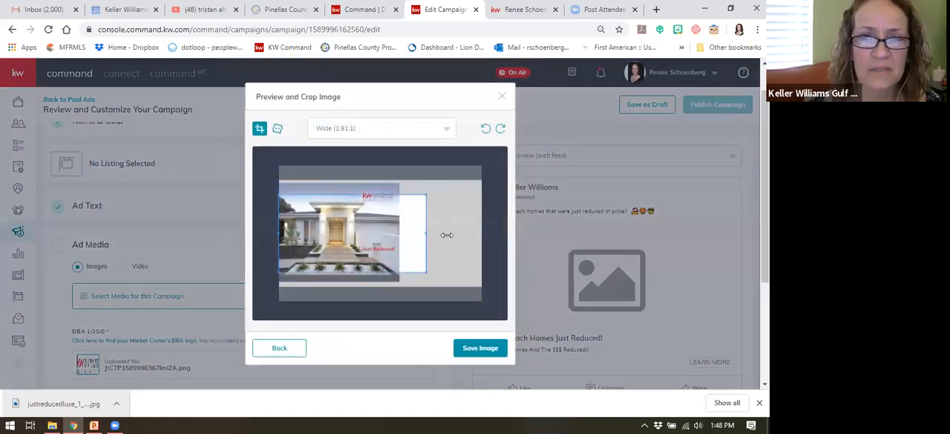
drag(447, 234, 481, 232)
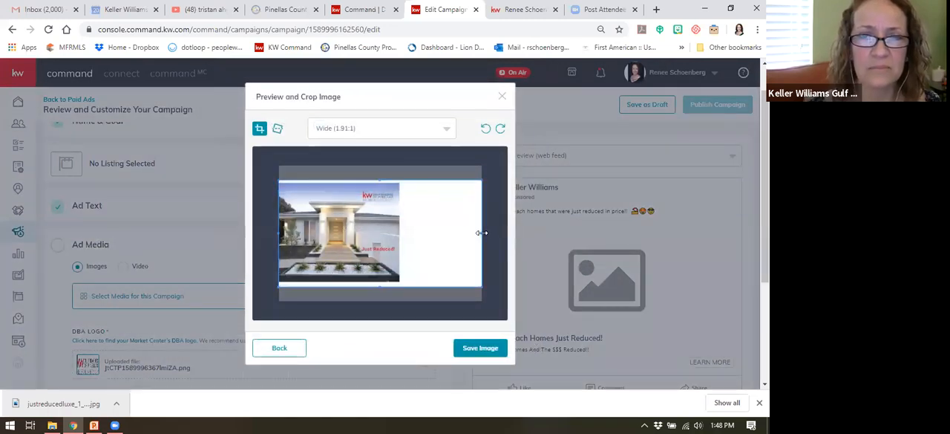
click(386, 132)
click(342, 171)
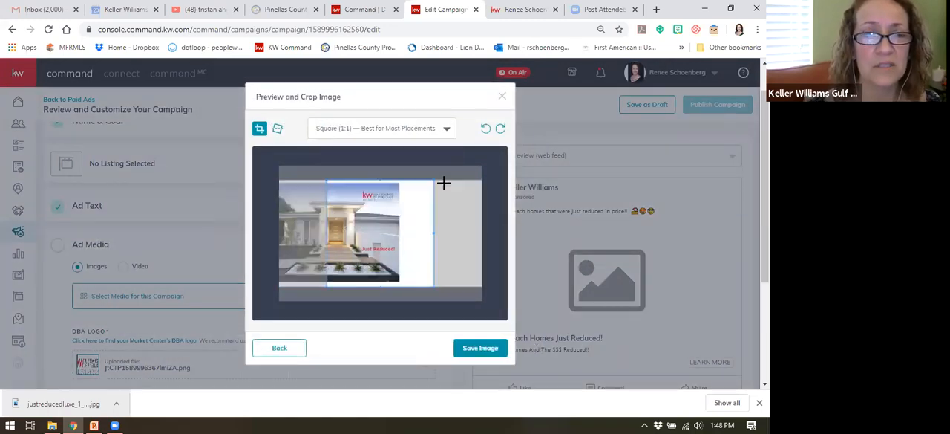
drag(380, 233, 332, 226)
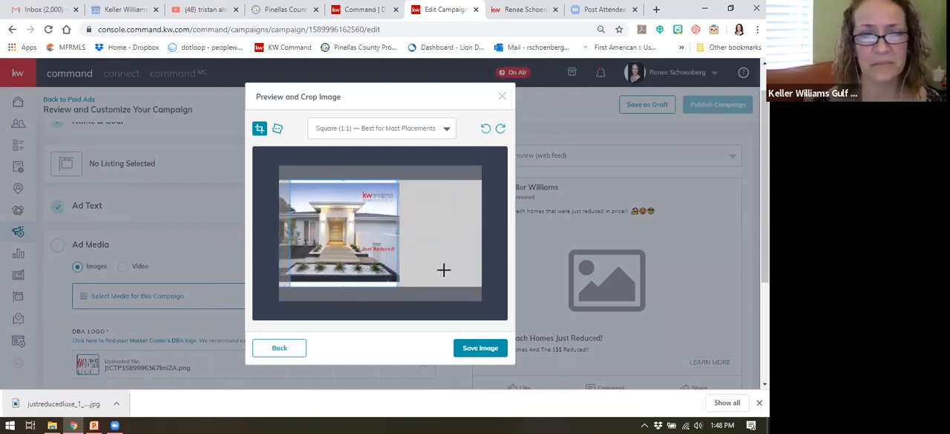
click(480, 346)
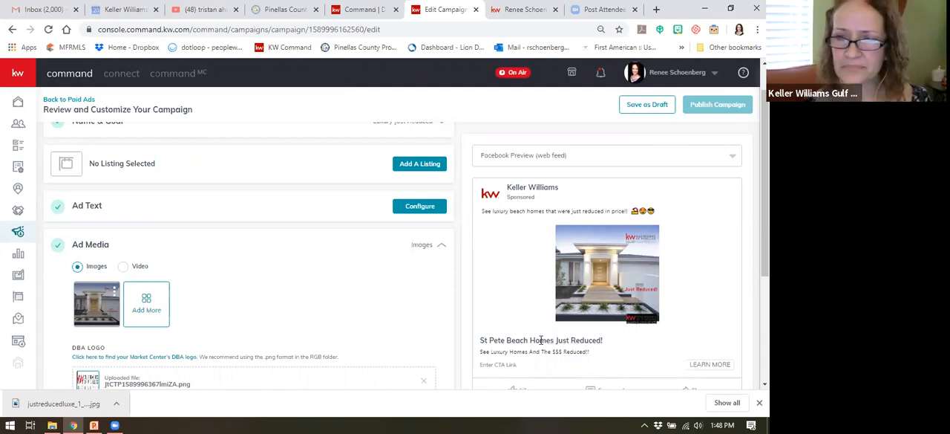
Step: Remove the uploaded DBA logo from the campaign's ad media
scroll(242, 303, down, 1)
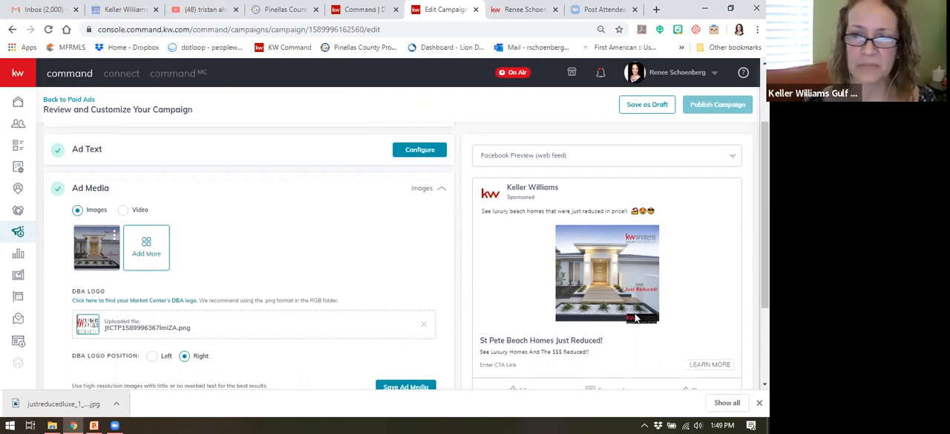
click(424, 325)
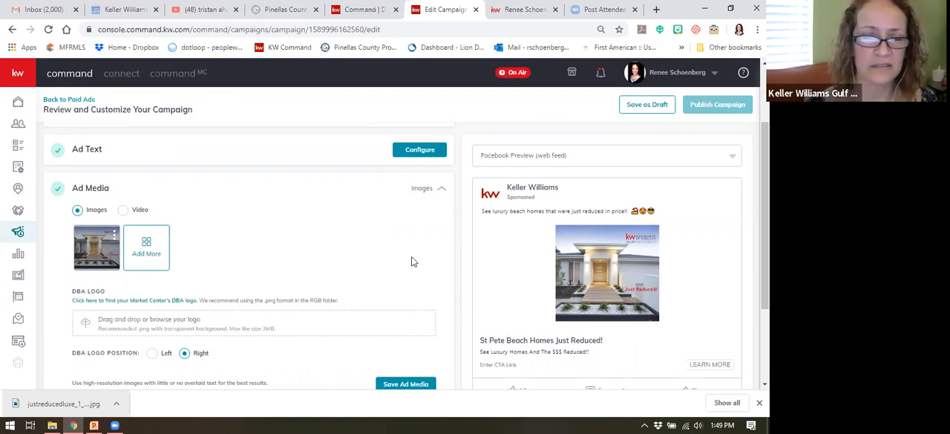
scroll(412, 259, down, 1)
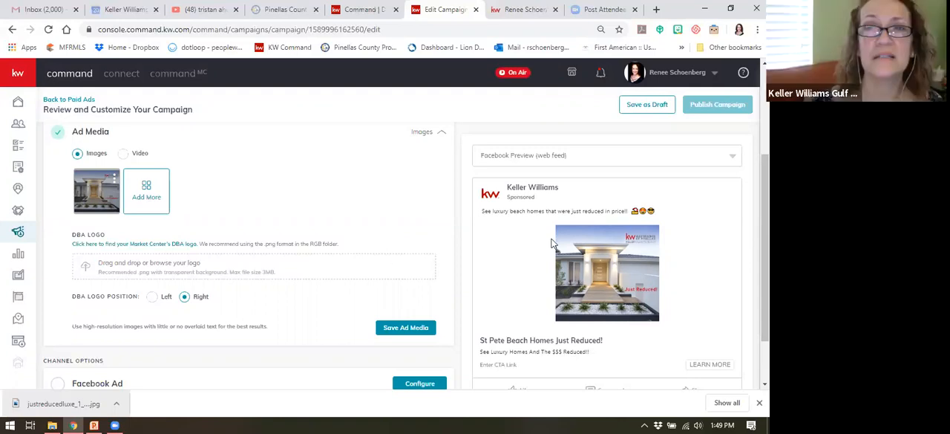
Step: Check the filtered price-reduced listings page and return to the campaign's ad media settings
click(521, 9)
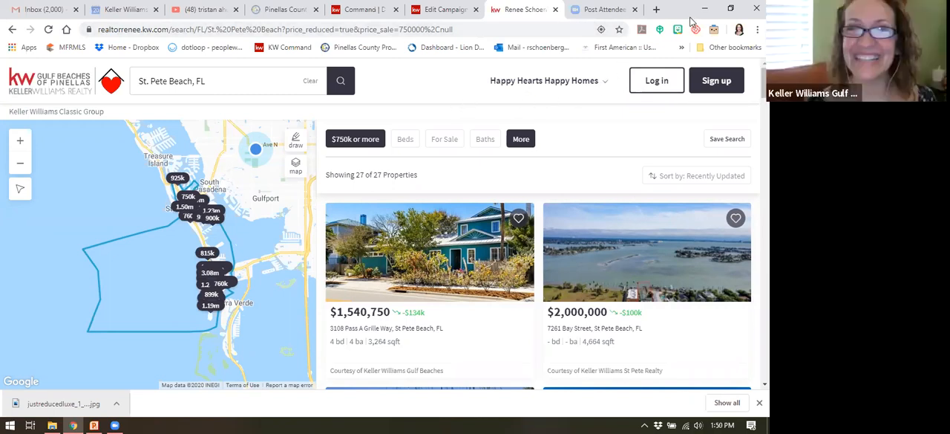
click(447, 17)
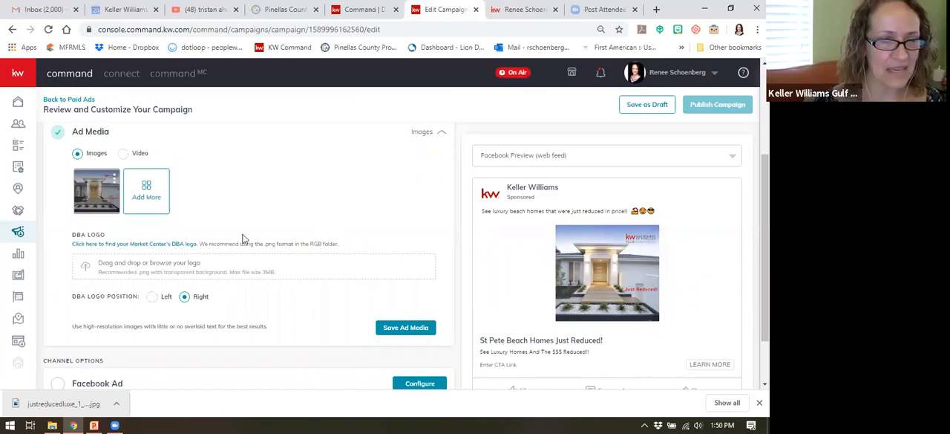
scroll(181, 215, down, 1)
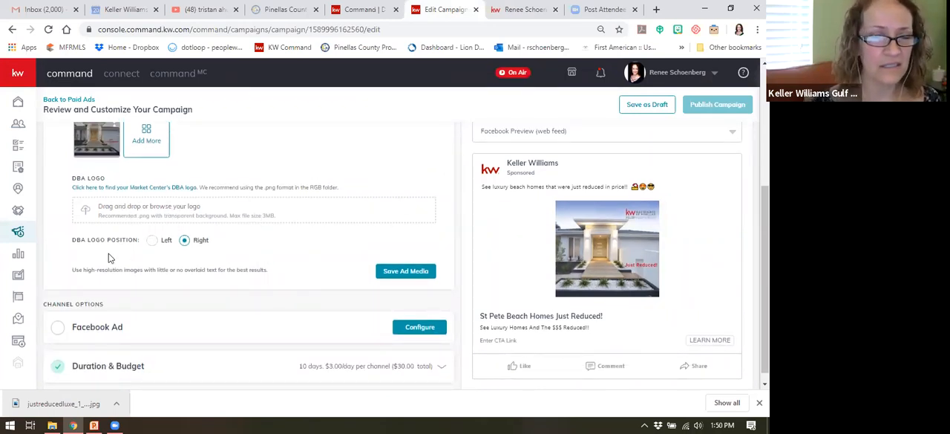
Step: Save the ad media and set the Facebook ad to display on the St Petersburg-Beaches Homes and Events page
scroll(220, 258, down, 1)
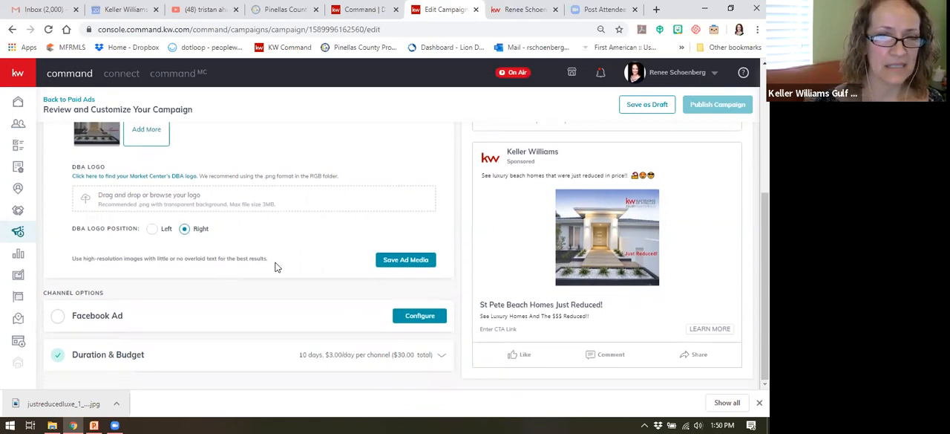
click(398, 260)
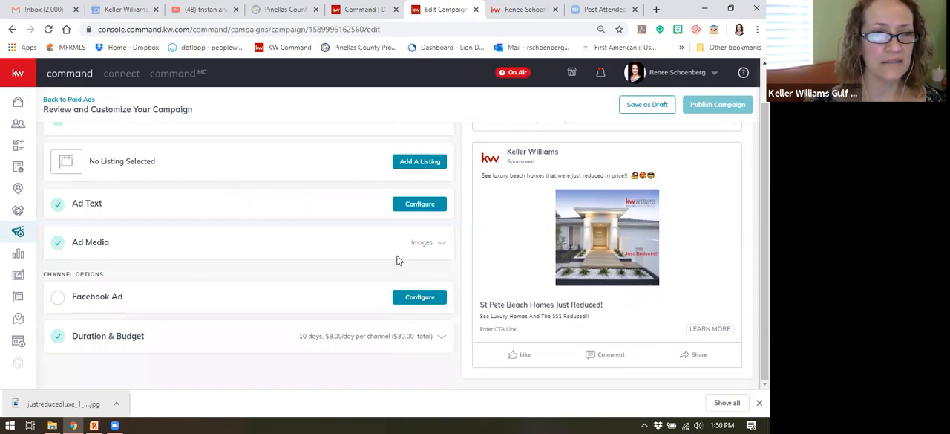
click(228, 304)
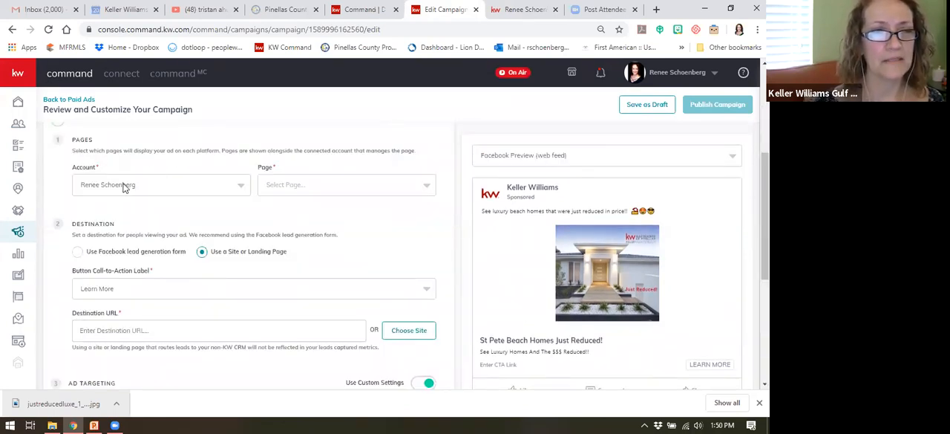
click(315, 191)
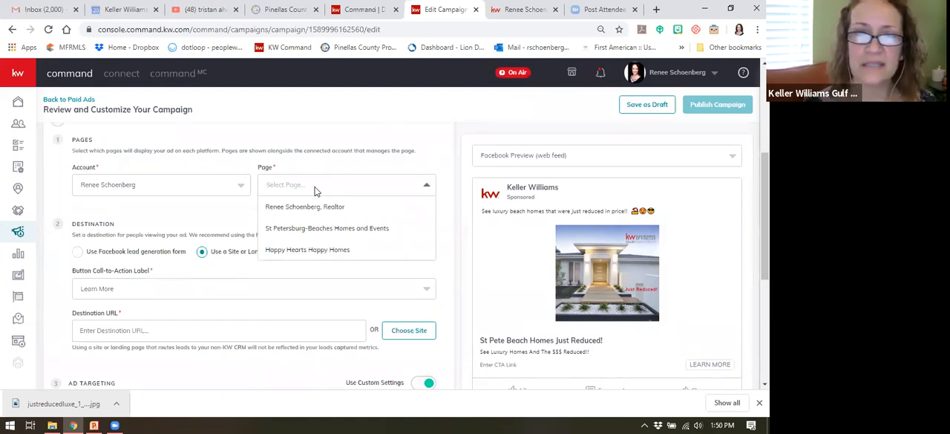
click(325, 230)
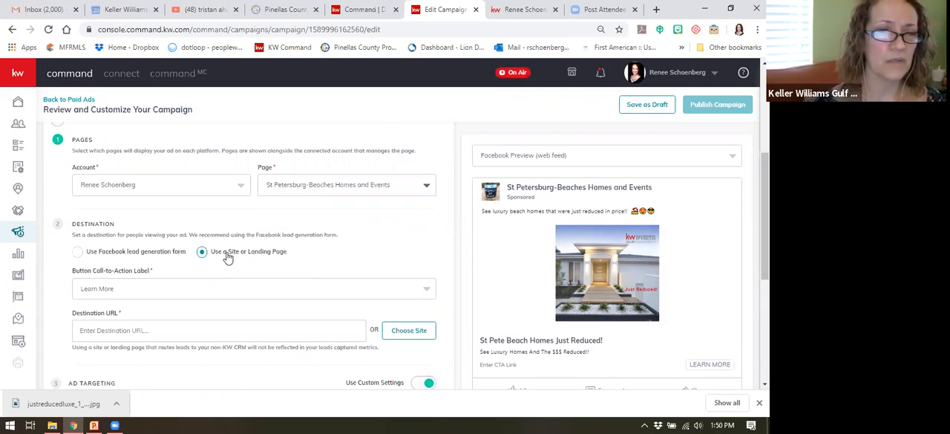
Step: Set the ad's destination to use the Facebook lead generation form
click(77, 252)
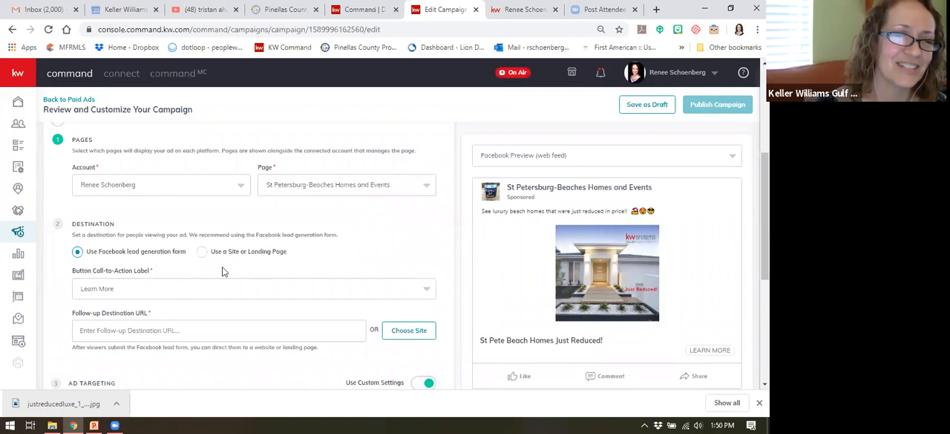
scroll(281, 249, down, 3)
scroll(257, 249, up, 3)
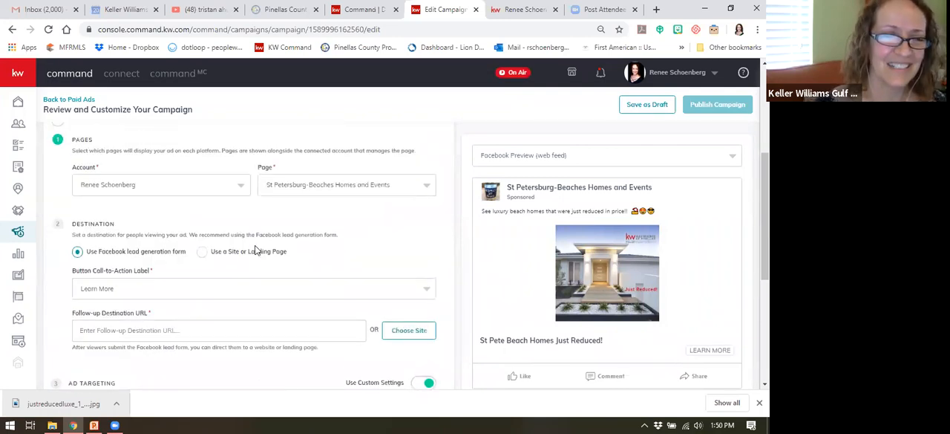
Step: Copy the URL of the price-reduced St. Pete Beach listings search and paste it as the ad's follow-up destination URL
scroll(194, 260, down, 1)
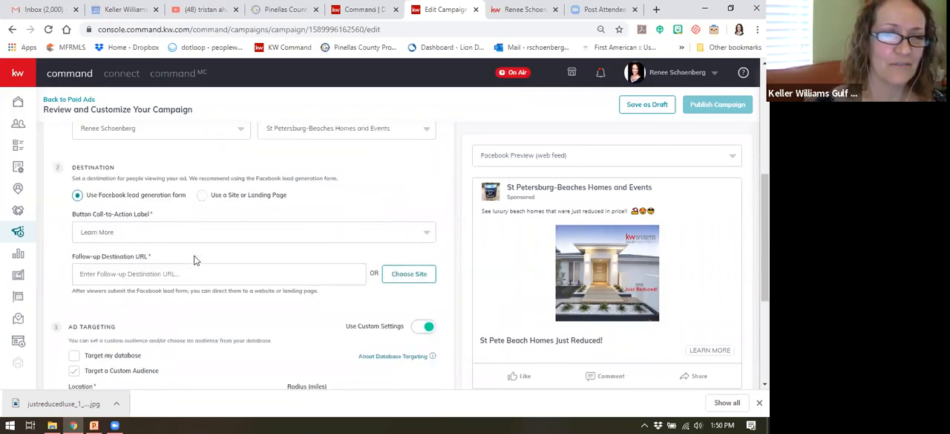
click(147, 273)
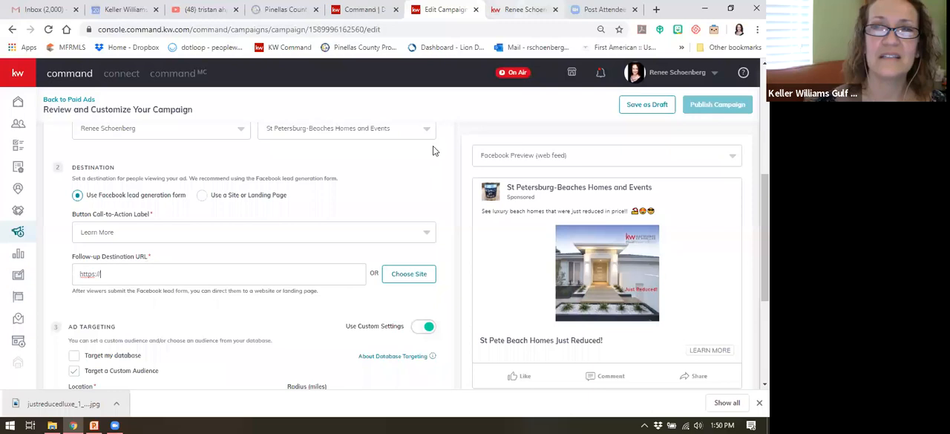
key(ctrl+Tab)
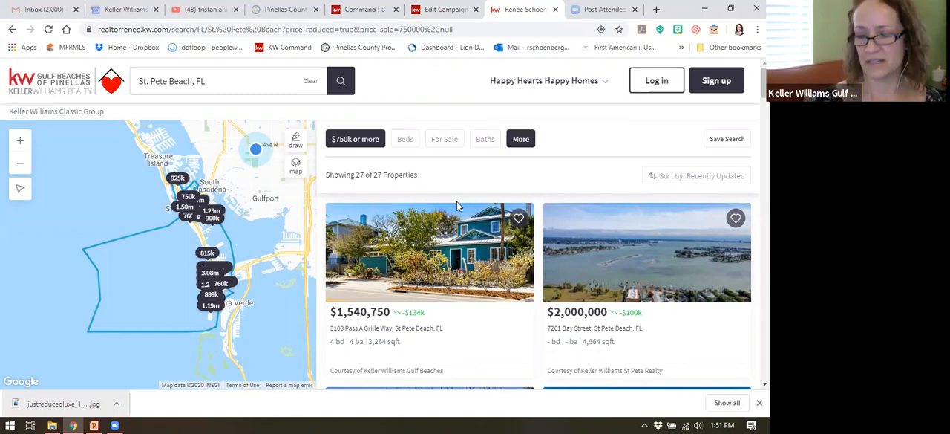
scroll(493, 246, down, 1)
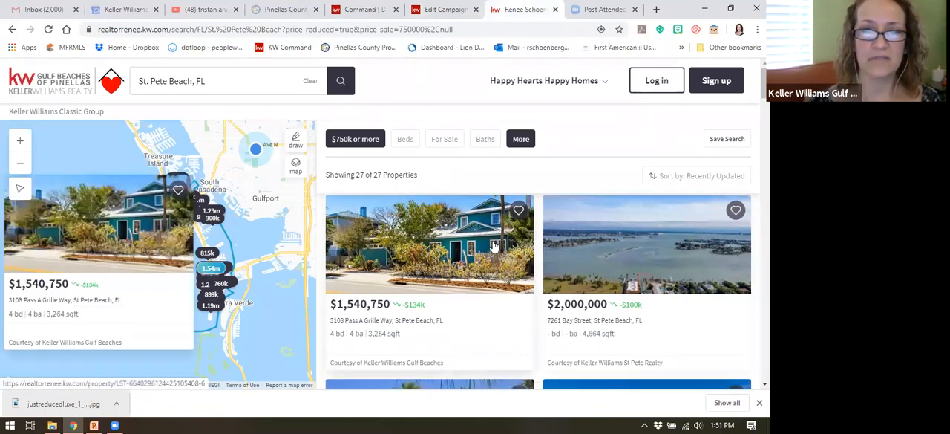
scroll(496, 255, up, 1)
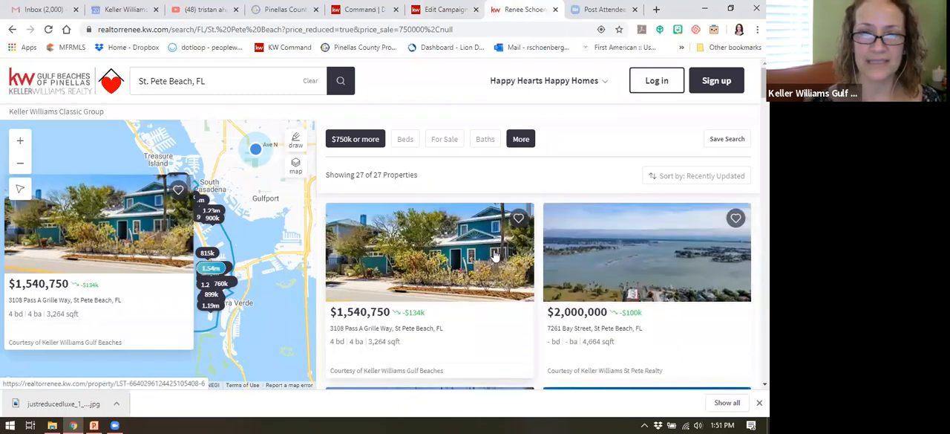
scroll(496, 254, down, 3)
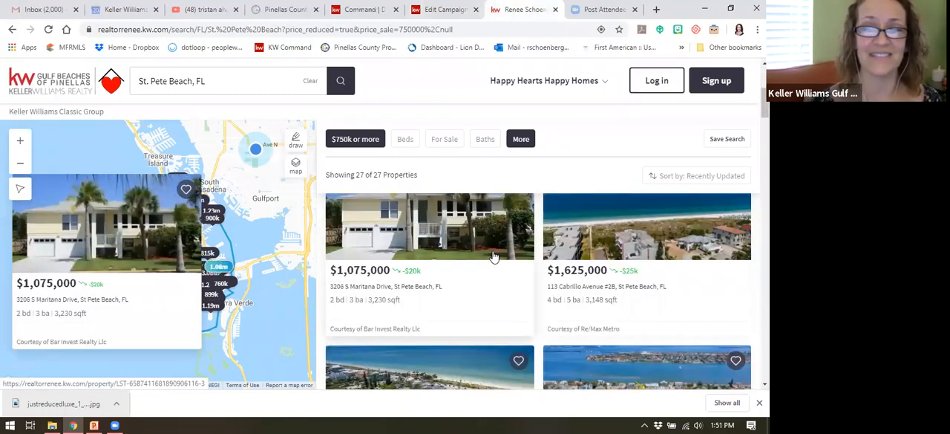
scroll(493, 255, up, 3)
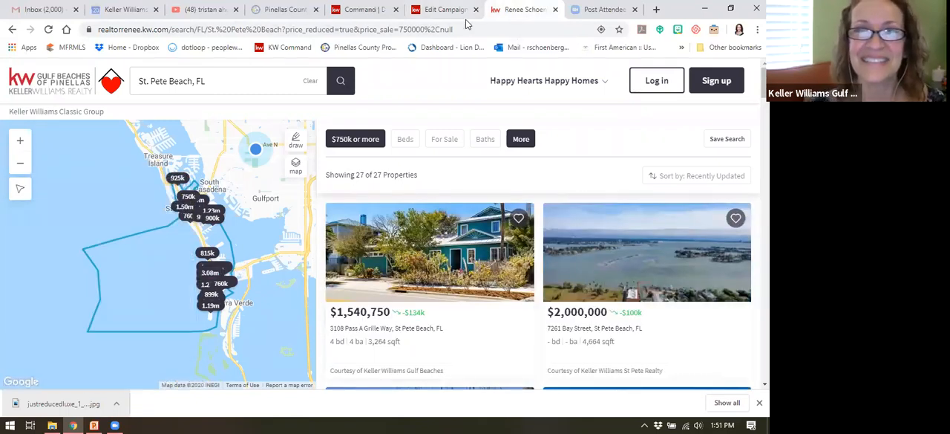
click(408, 29)
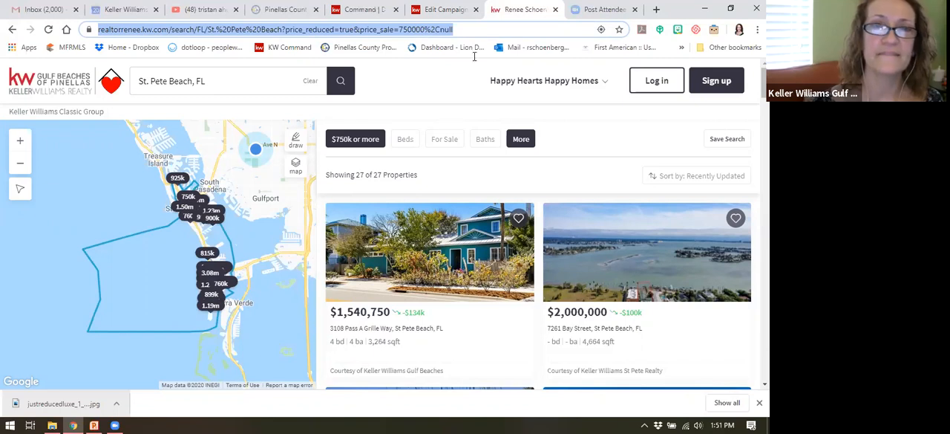
click(445, 9)
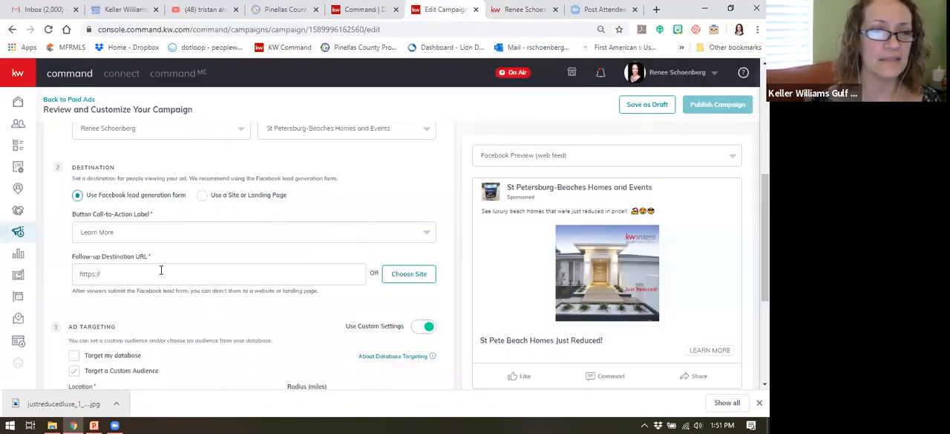
drag(102, 275, 61, 276)
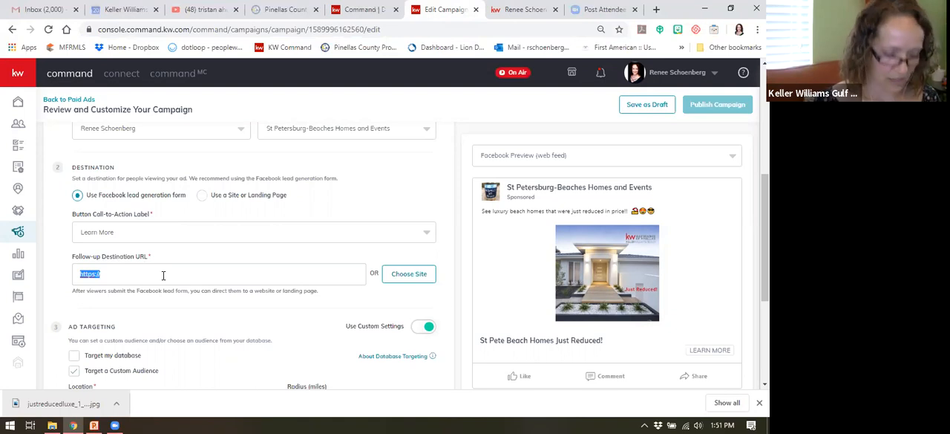
key(ctrl+v)
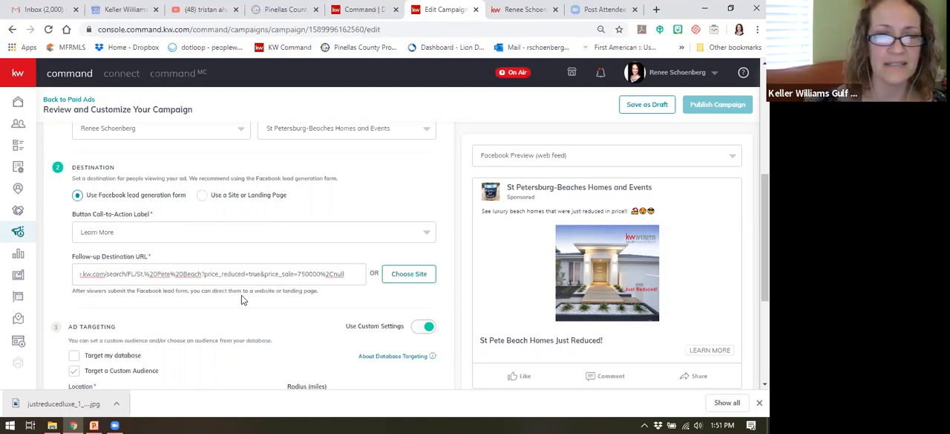
Step: Target the custom audience at Saint Petersburg, Florida, with a radius of 30 miles
scroll(300, 301, down, 1)
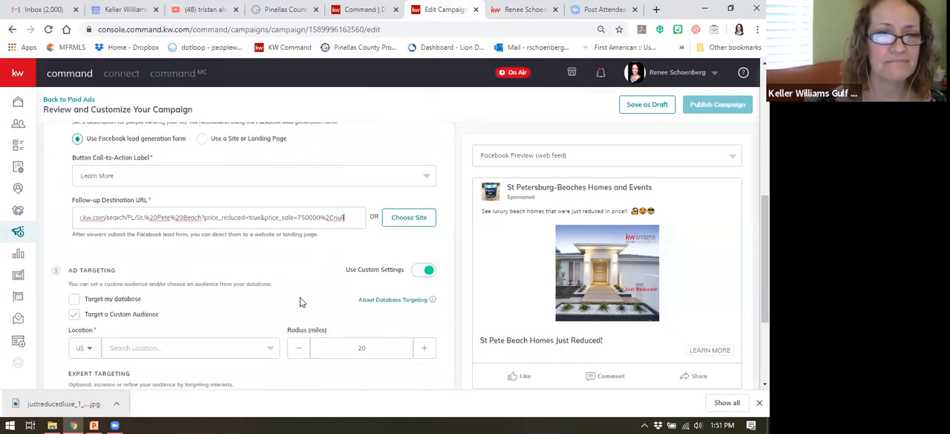
scroll(201, 264, down, 1)
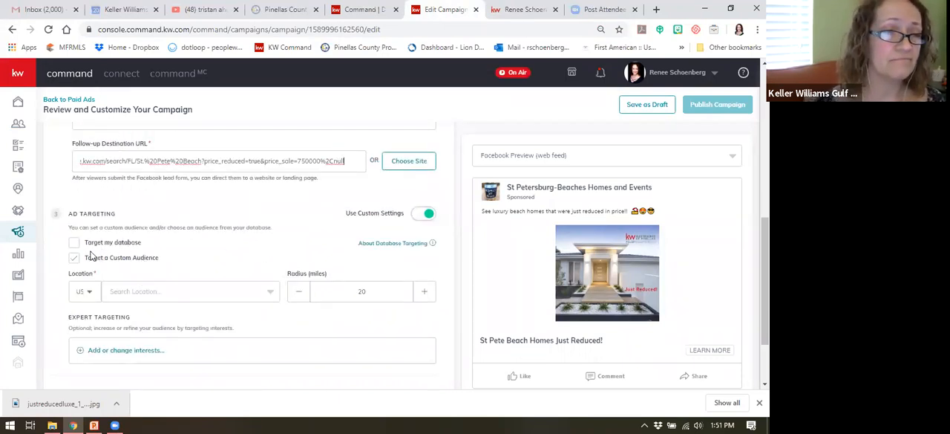
click(203, 291)
click(201, 292)
click(200, 295)
text(s)
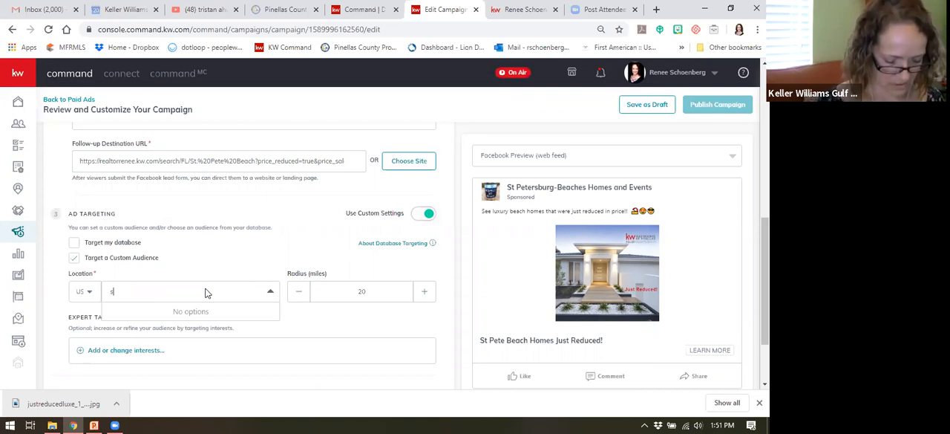
text(t pe)
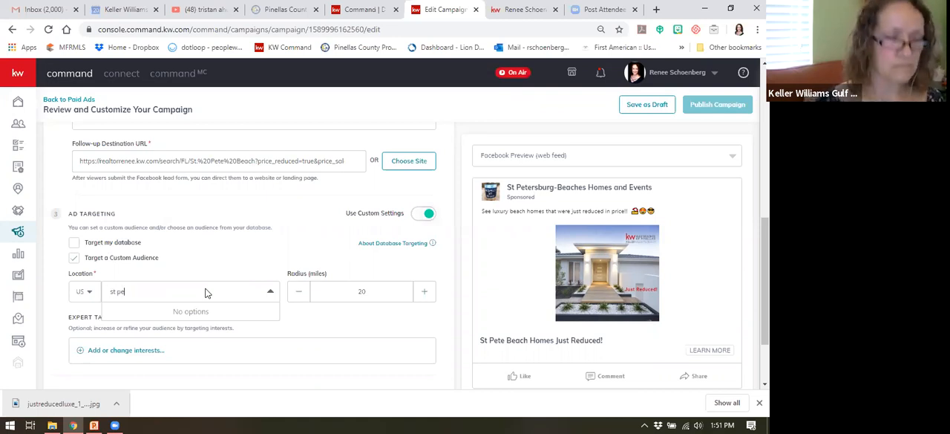
text(tersbur)
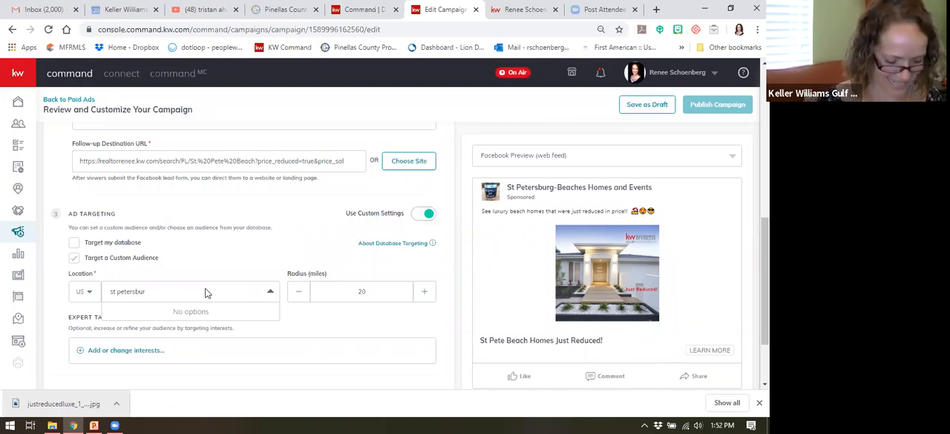
text(g)
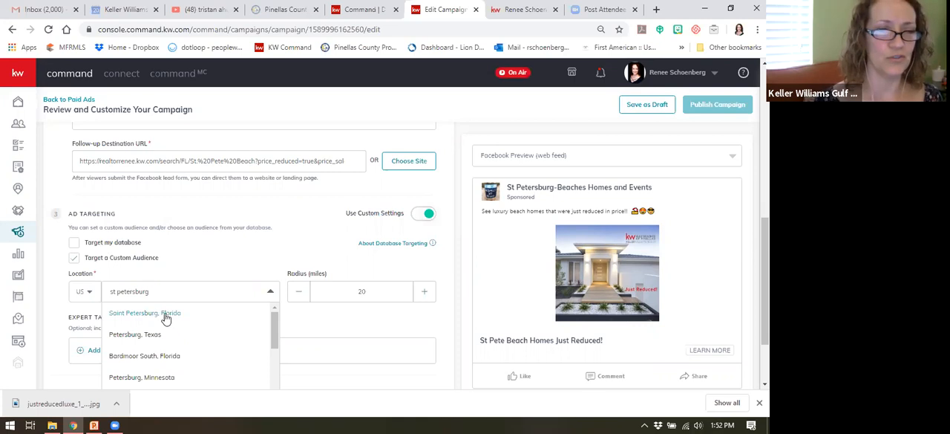
click(166, 314)
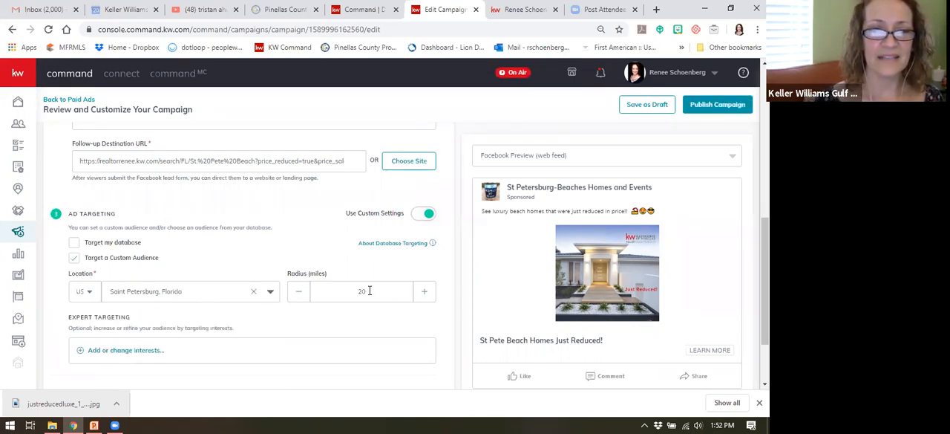
drag(370, 291, 340, 294)
text(30)
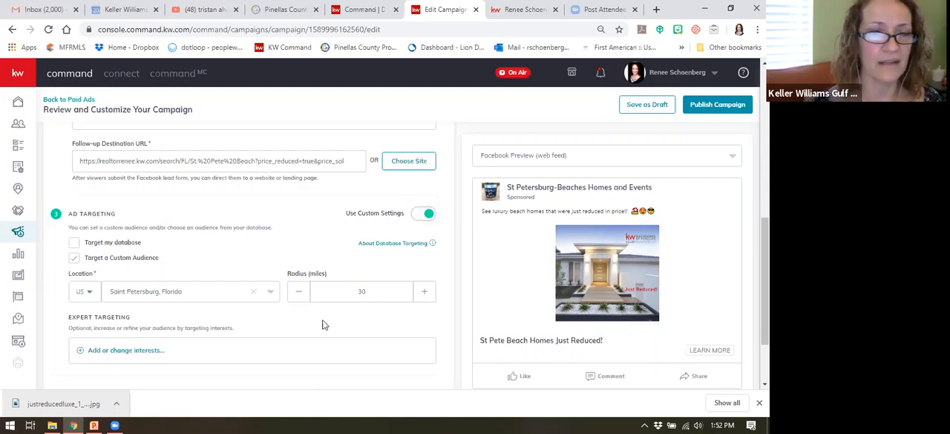
Step: Search the expert targeting interests for luxury and add Luxury property and Luxury vehicle
scroll(303, 312, down, 1)
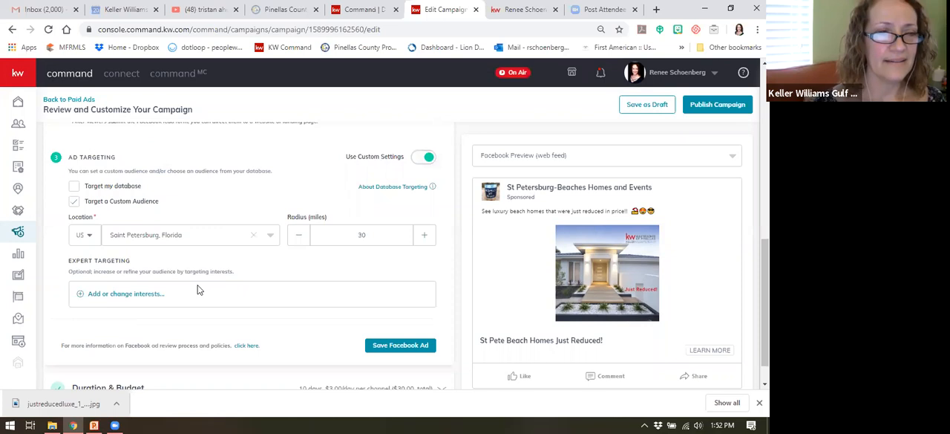
click(135, 296)
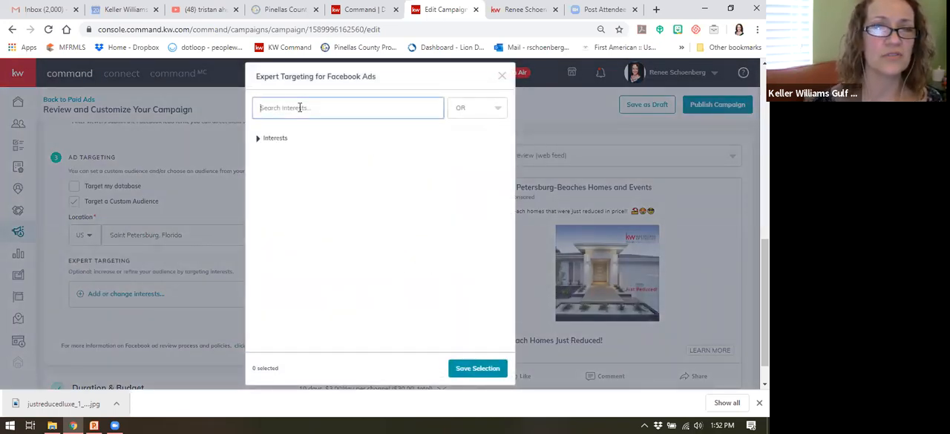
text(luxury)
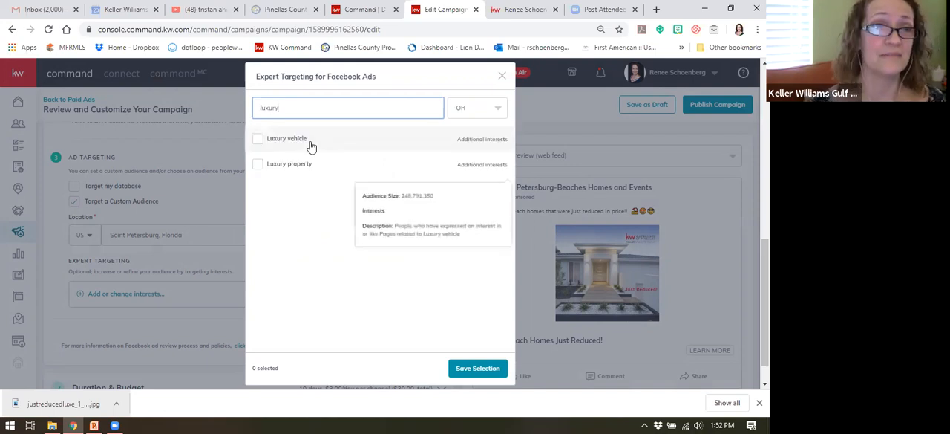
click(257, 165)
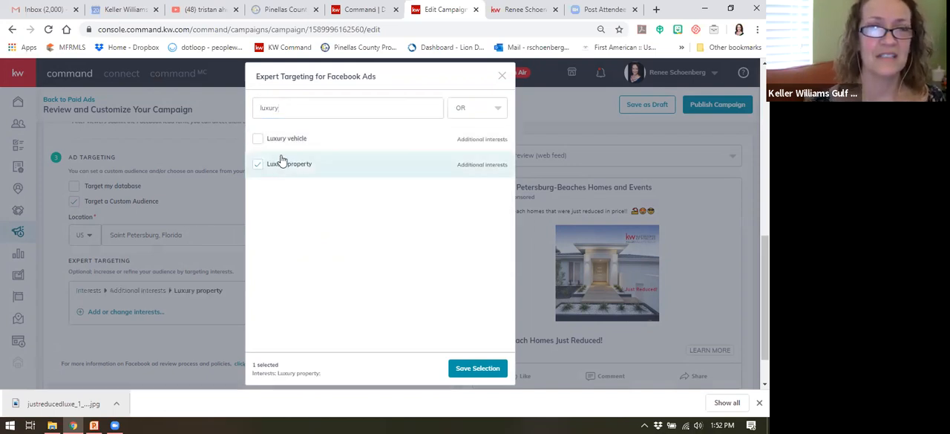
click(353, 144)
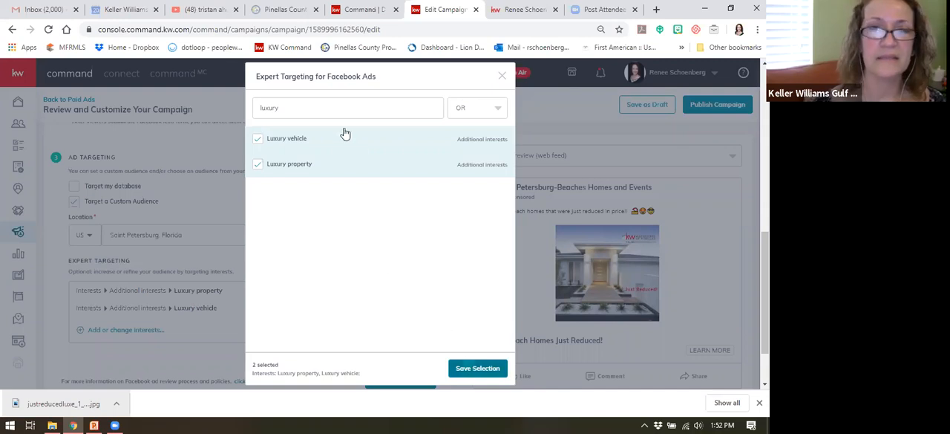
Step: Search the expert targeting interests for boating and sailing, and clear the search
click(274, 108)
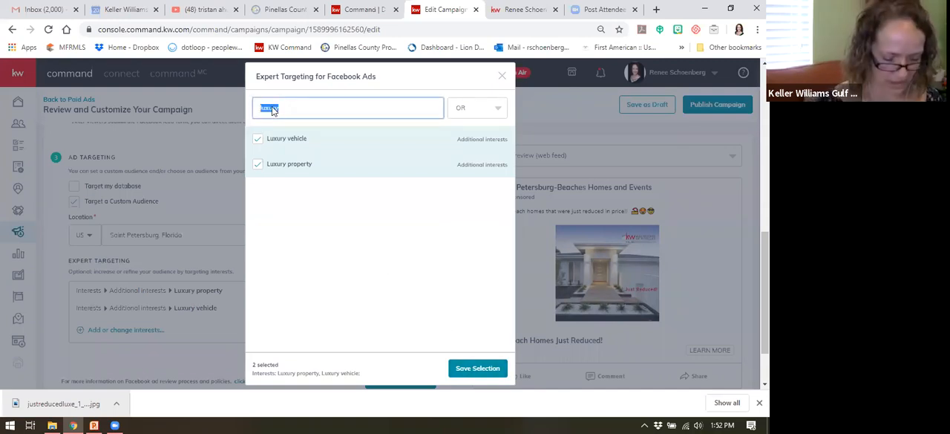
text(boating)
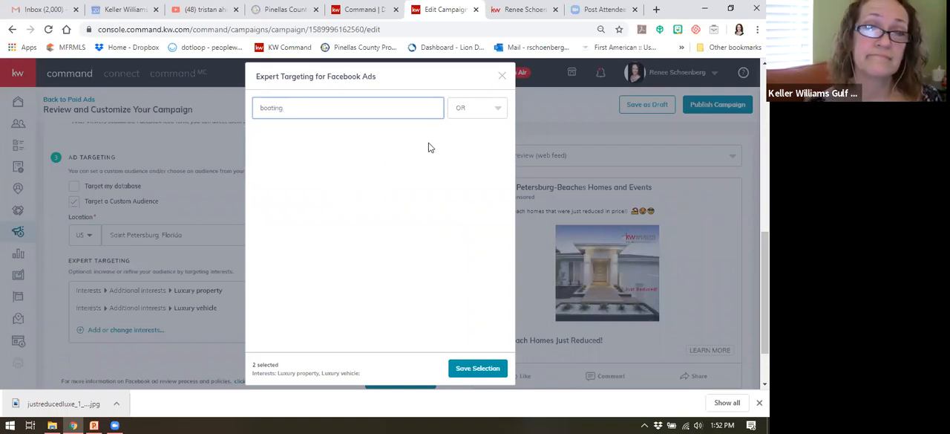
key(BackSpace)
key(BackSpace)
key(BackSpace)
key(BackSpace)
key(BackSpace)
key(BackSpace)
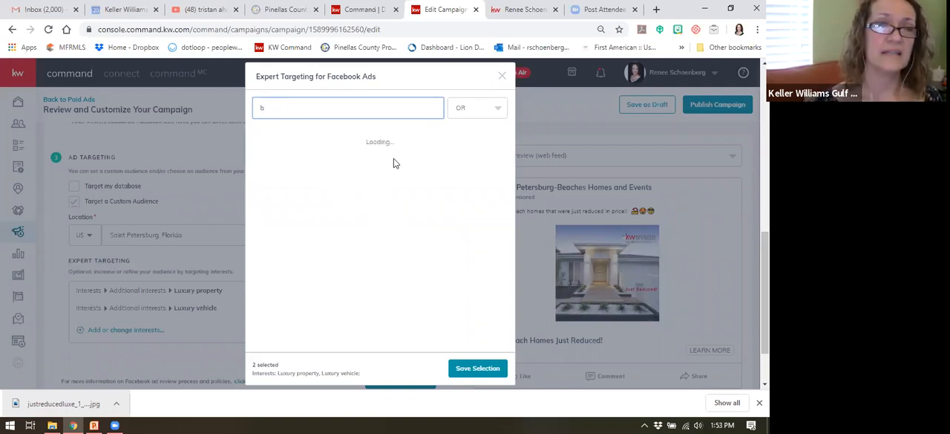
key(BackSpace)
text(sailing)
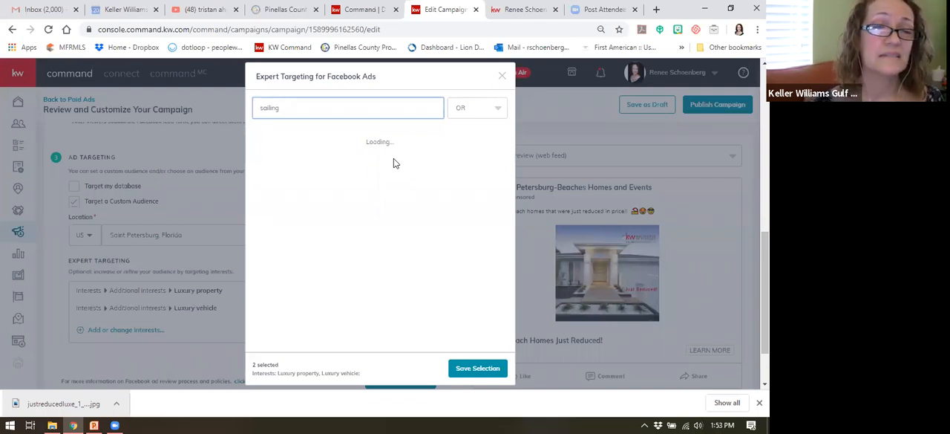
double_click(261, 108)
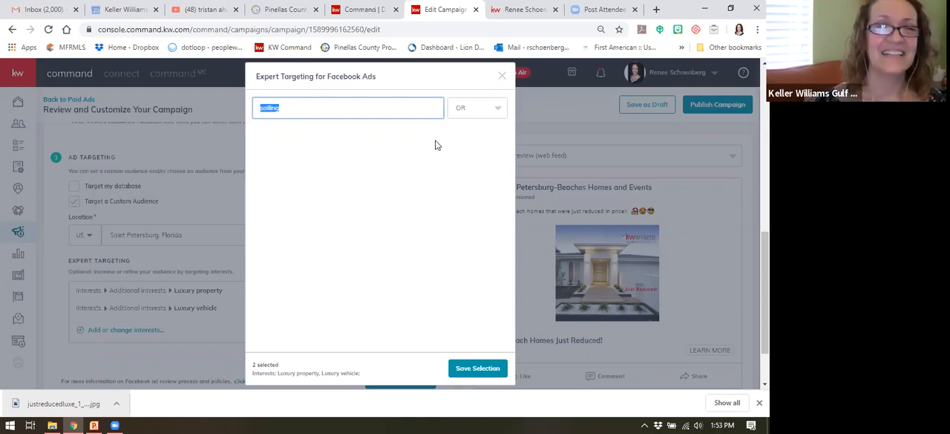
key(BackSpace)
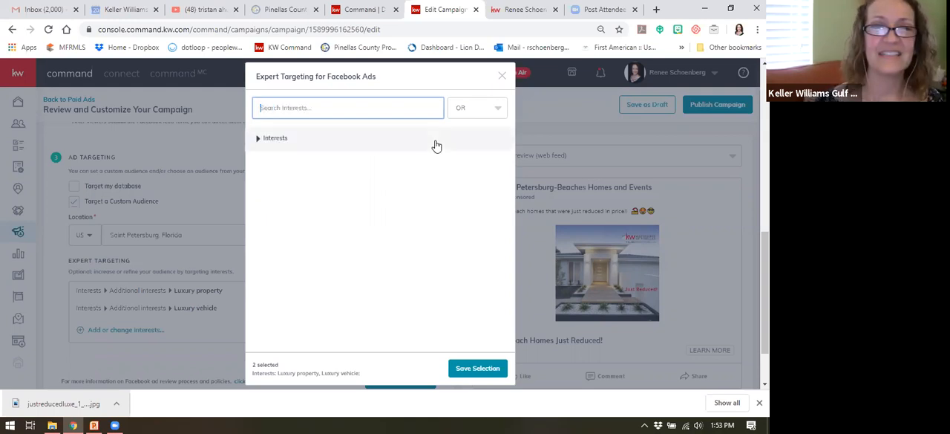
Step: Save the selected luxury interests and save the Facebook ad settings
click(474, 369)
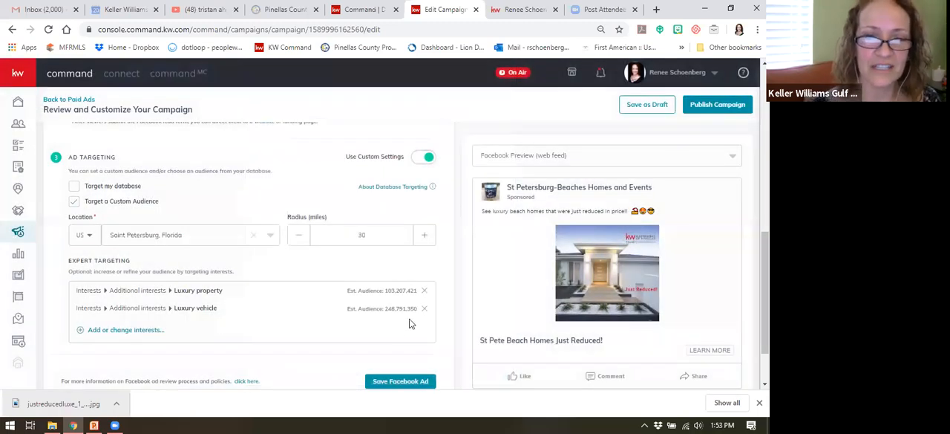
scroll(340, 283, down, 1)
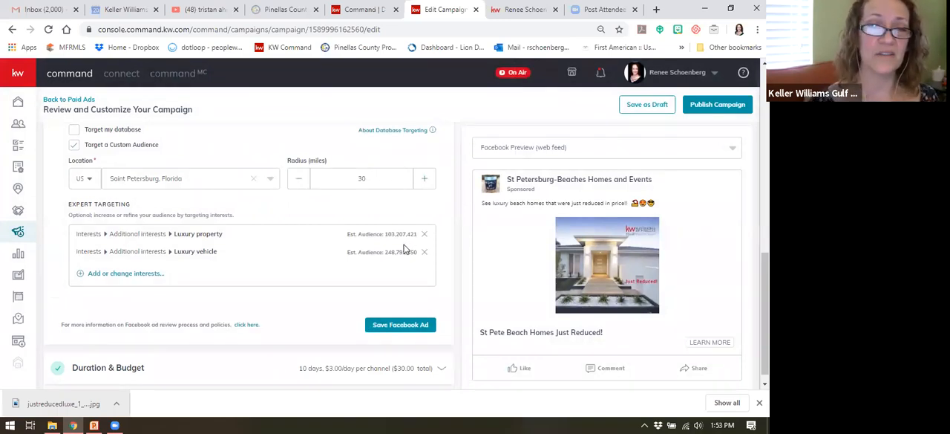
click(396, 326)
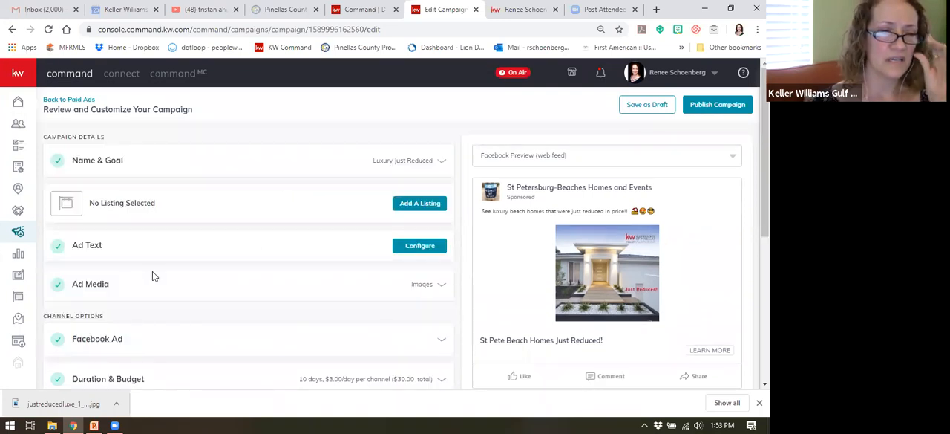
Step: Set the total campaign budget to $15 and save the duration and budget
scroll(152, 276, down, 1)
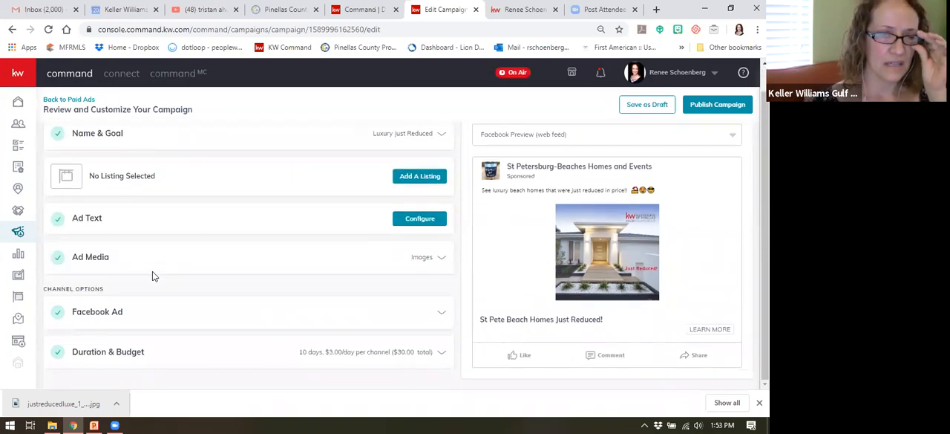
click(366, 354)
scroll(340, 314, down, 2)
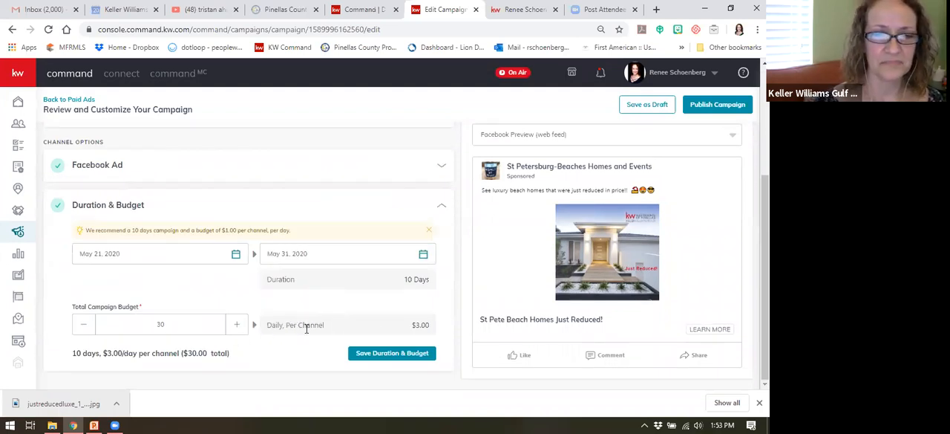
double_click(161, 325)
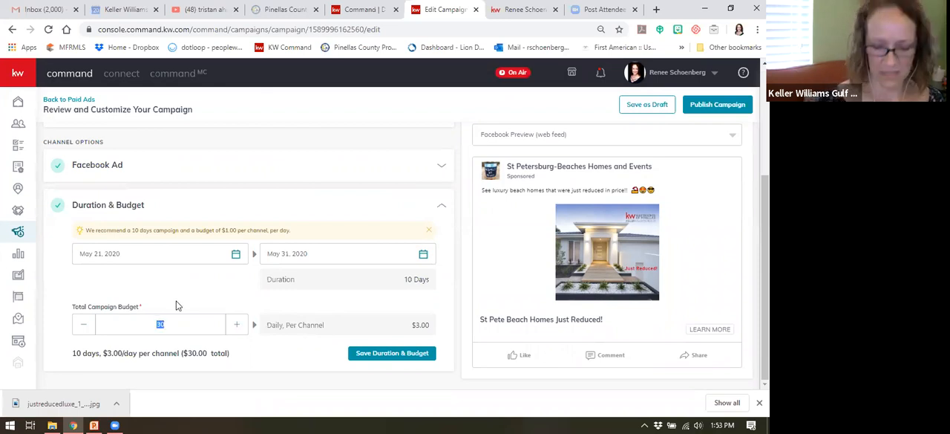
text(50)
key(BackSpace)
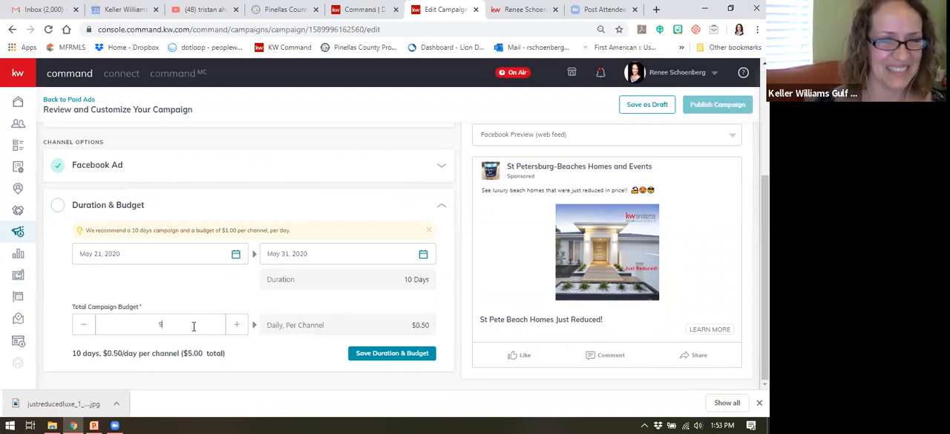
drag(182, 324, 132, 323)
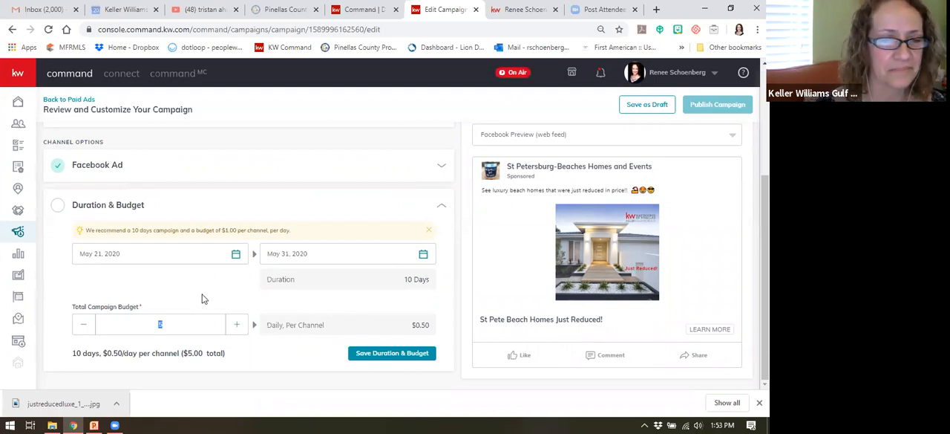
text(1)
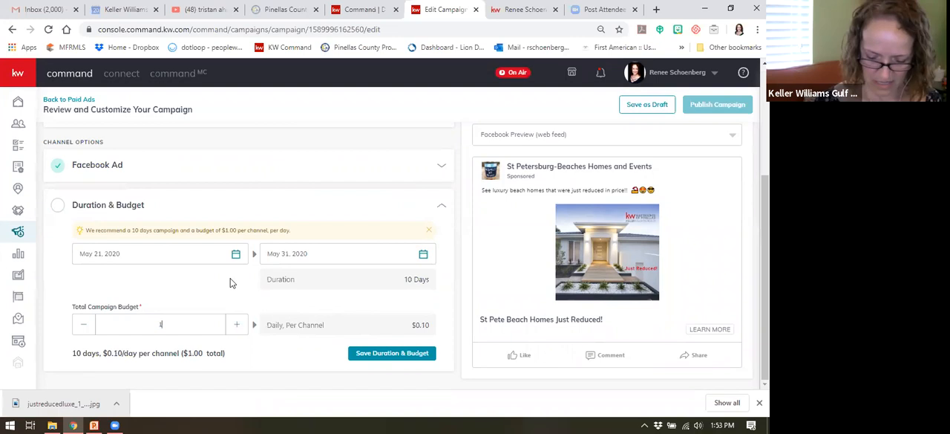
key(BackSpace)
text(20)
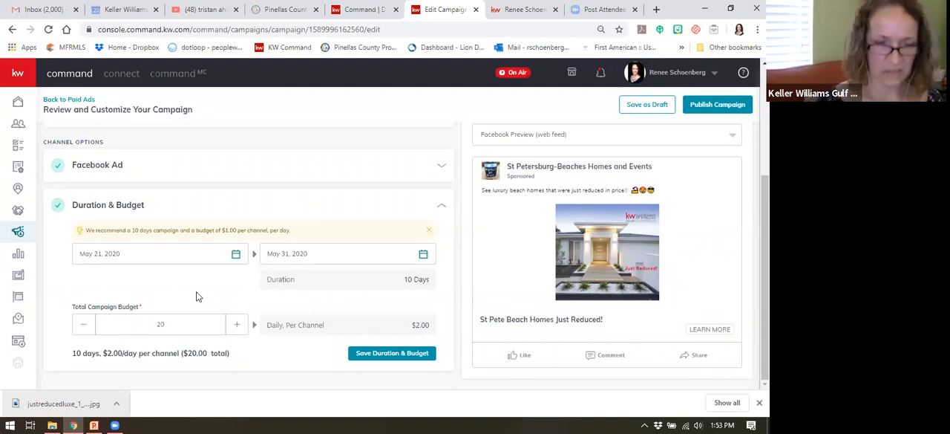
key(BackSpace)
key(BackSpace)
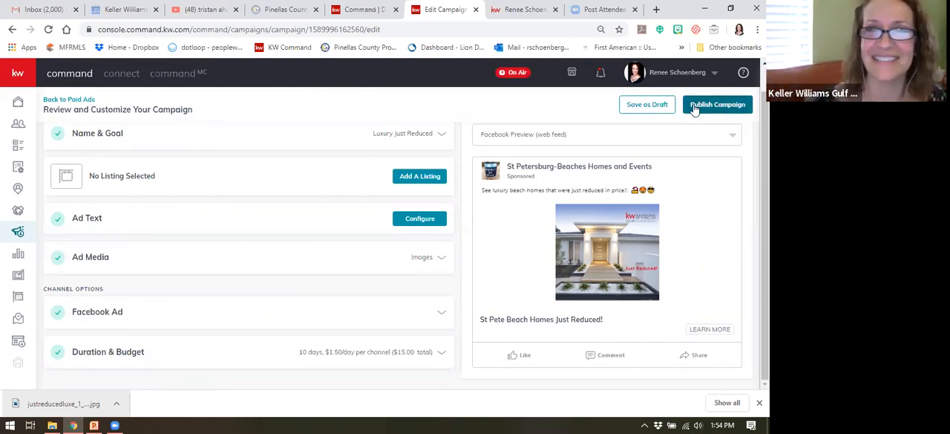
Step: Publish the campaign, paying with the preselected Visa payment profile
click(726, 106)
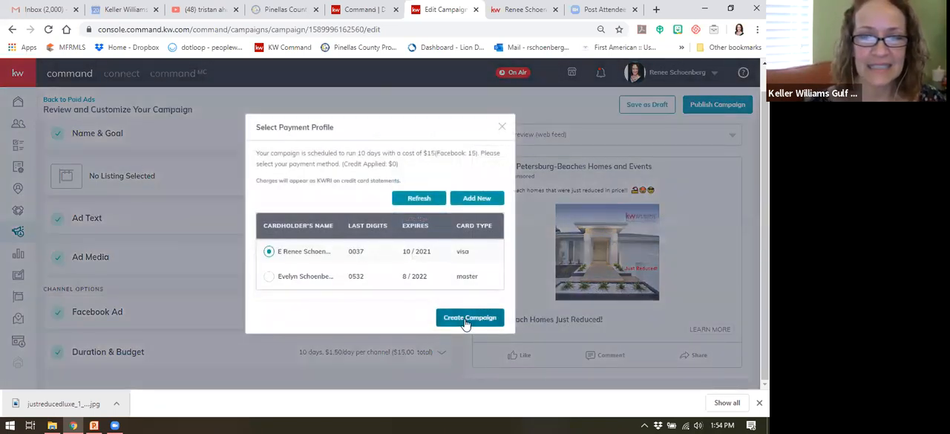
click(468, 318)
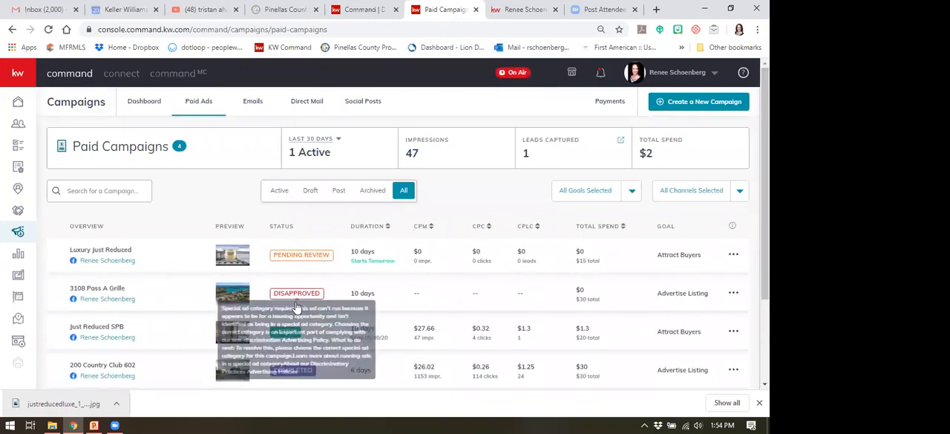
Step: Examine the disapproval reason and the available options of the disapproved listing campaign in the paid ads list
mouse_move(303, 297)
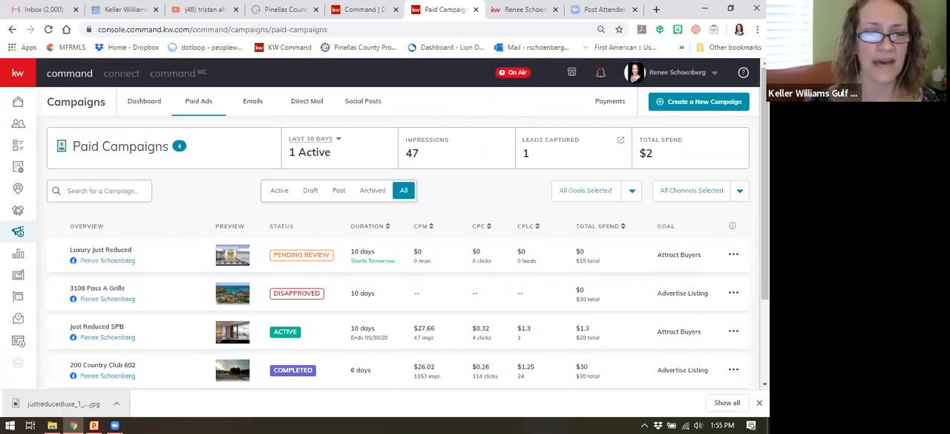
click(758, 401)
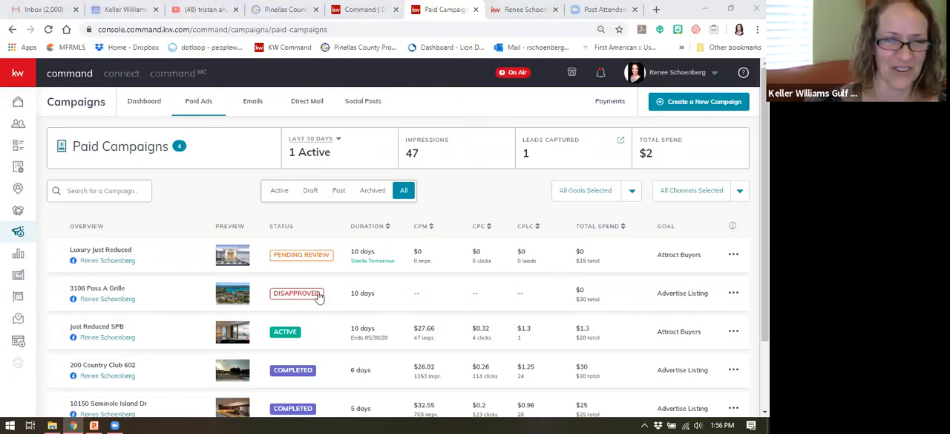
mouse_move(291, 296)
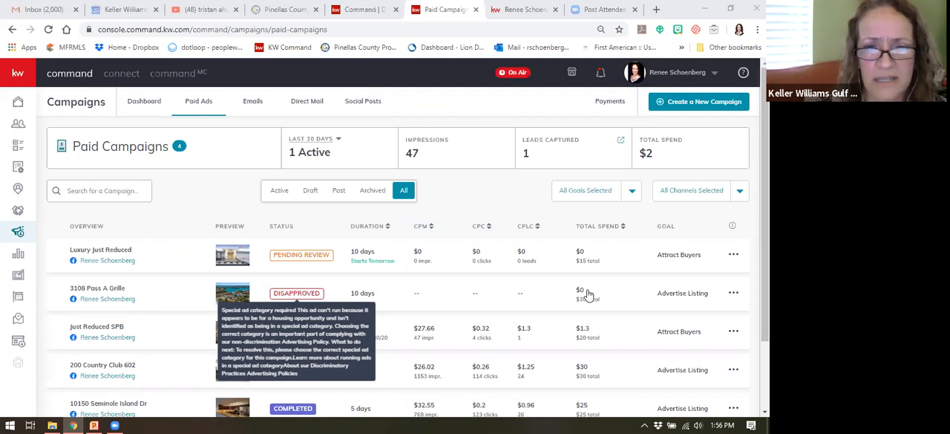
click(731, 296)
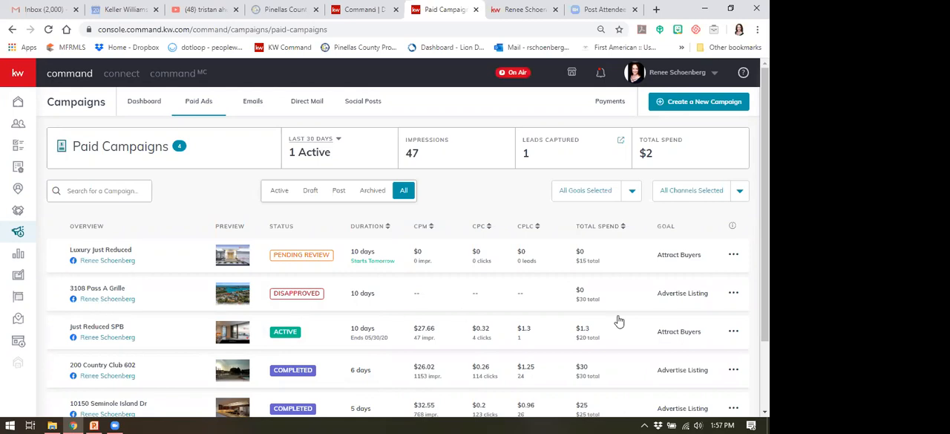
click(733, 295)
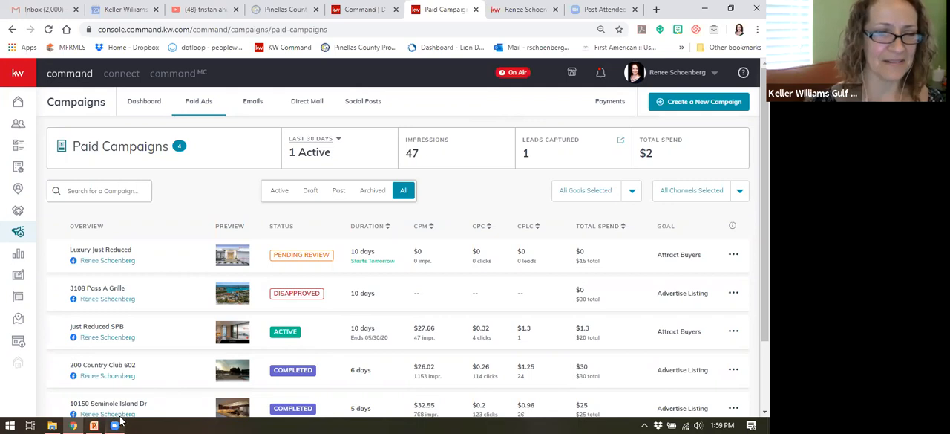
Step: Switch to the PowerPoint slide show with the Take Command class schedule
mouse_move(91, 422)
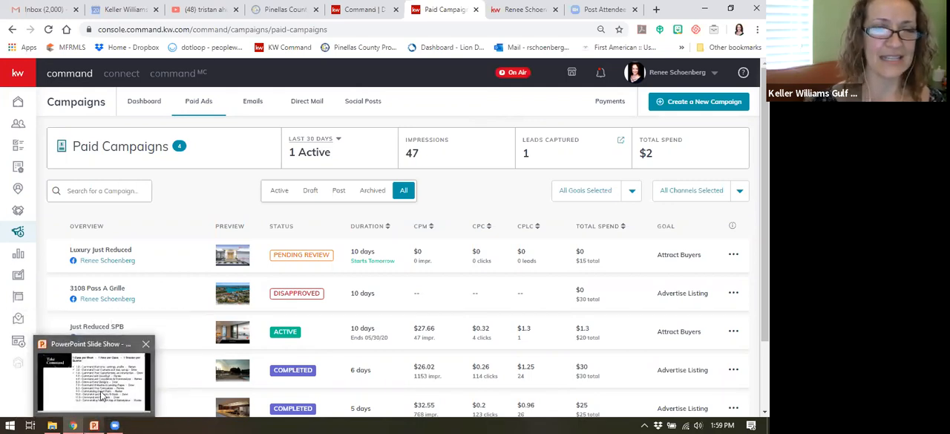
mouse_move(104, 397)
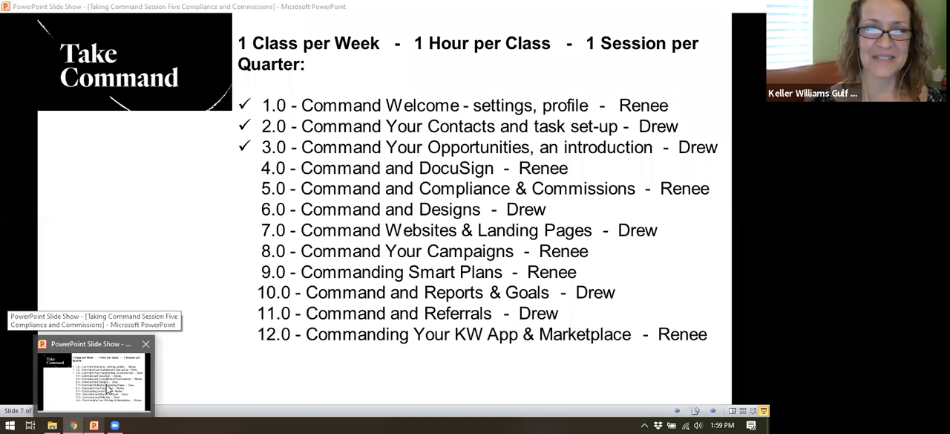
click(119, 358)
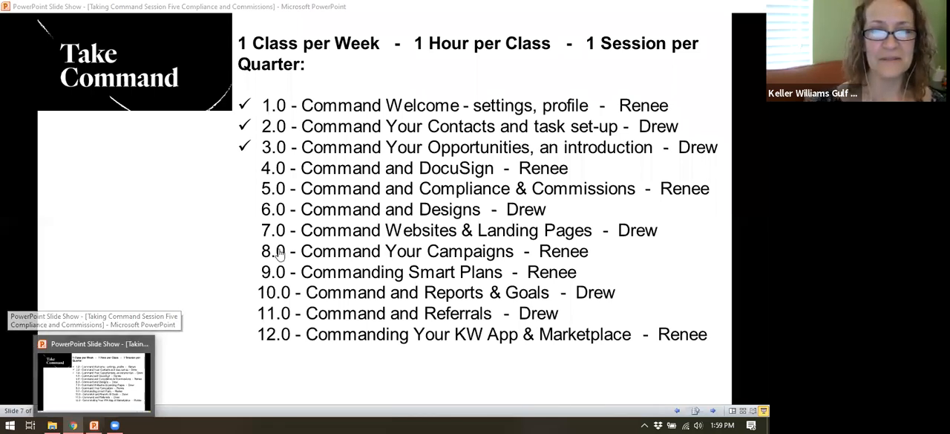